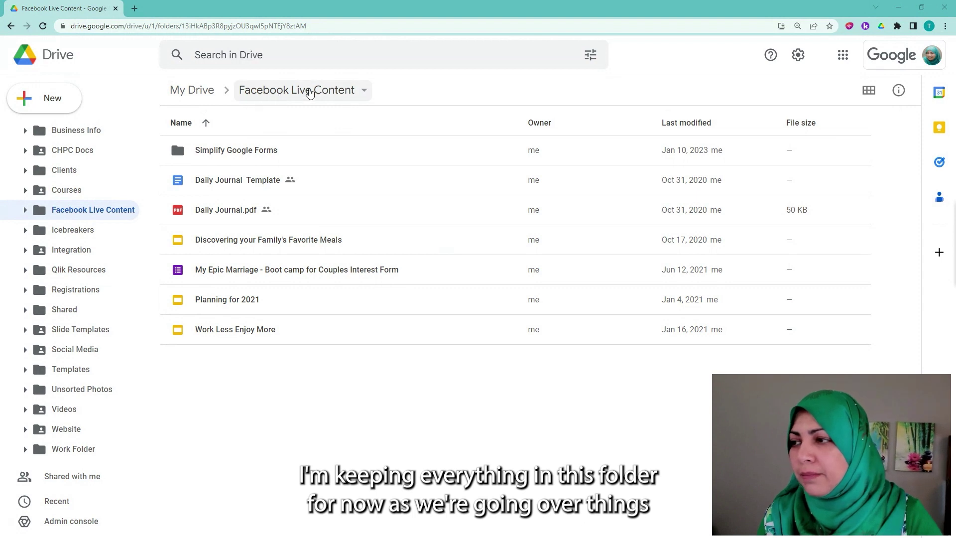
# Step: Start a new Google Sheets spreadsheet from a template in the Facebook Live Content folder
pyautogui.rightClick(305, 390)
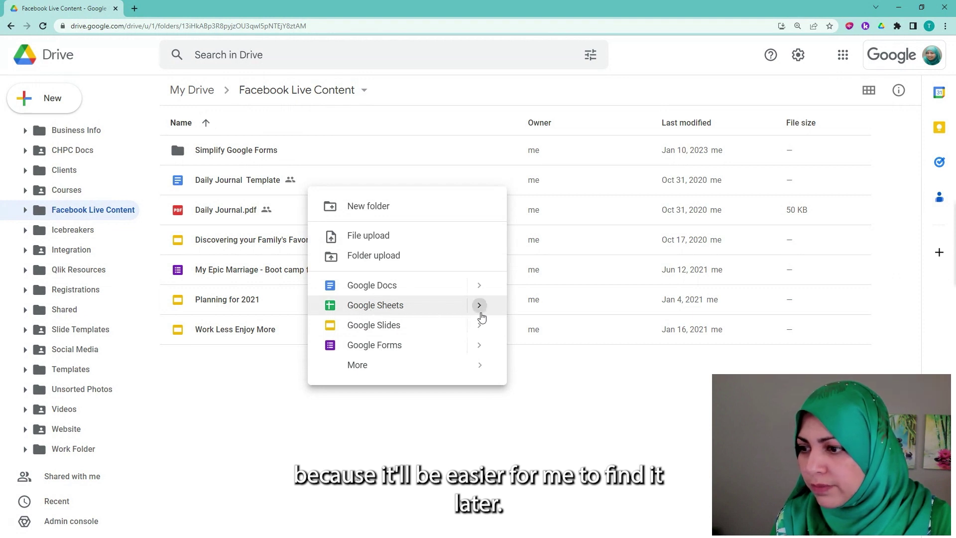
pyautogui.moveTo(481, 316)
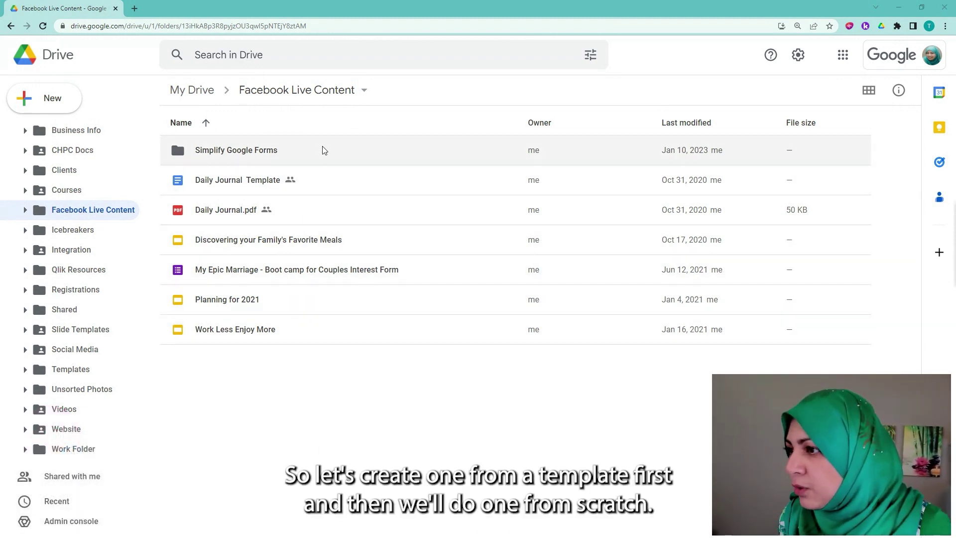
pyautogui.rightClick(345, 377)
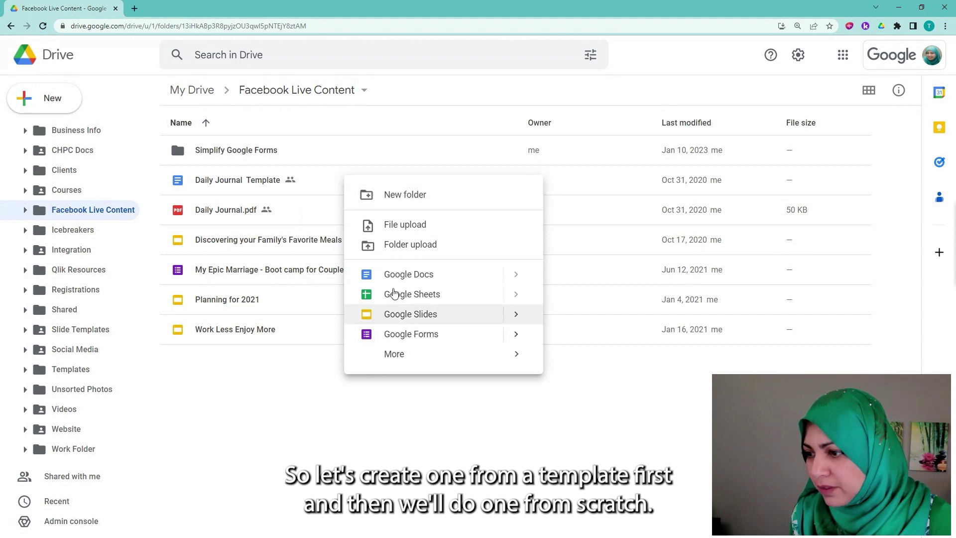
pyautogui.moveTo(517, 300)
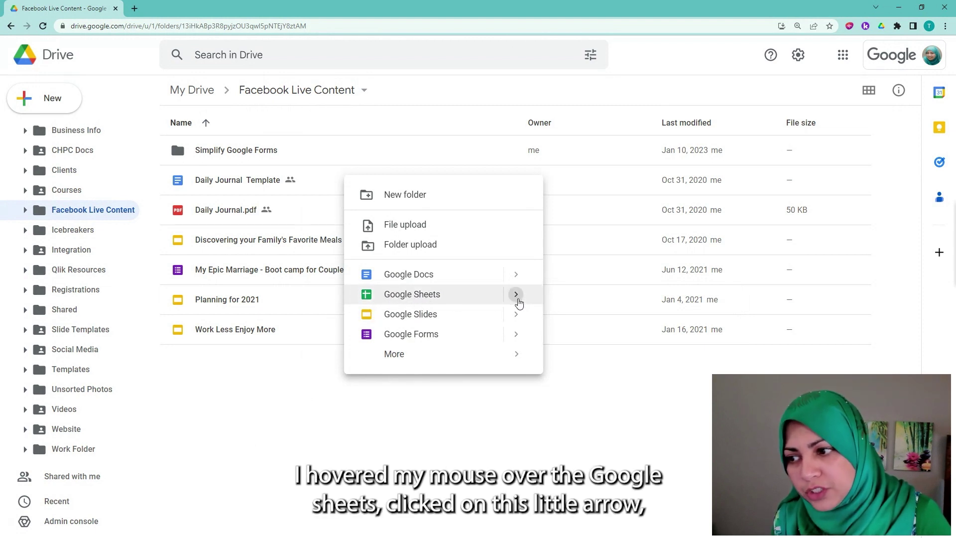
pyautogui.click(518, 302)
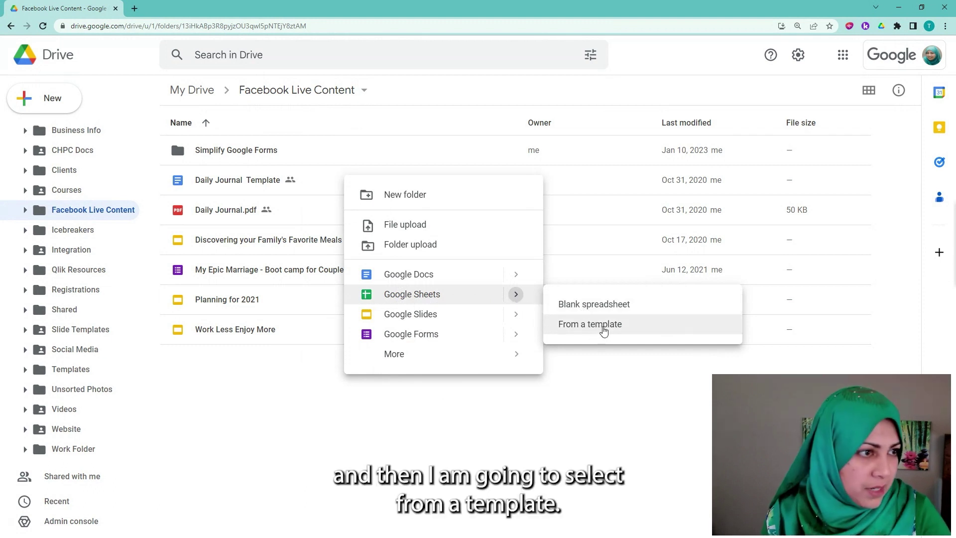
pyautogui.click(603, 329)
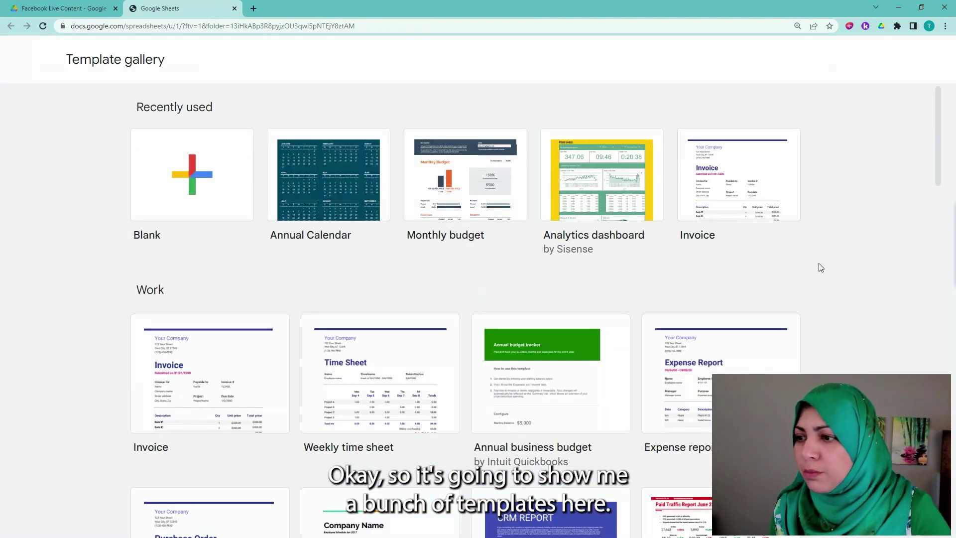
# Step: Create a spreadsheet from the personal To-do list template and check for it in the Facebook Live Content folder
pyautogui.scroll(-3, 711, 302)
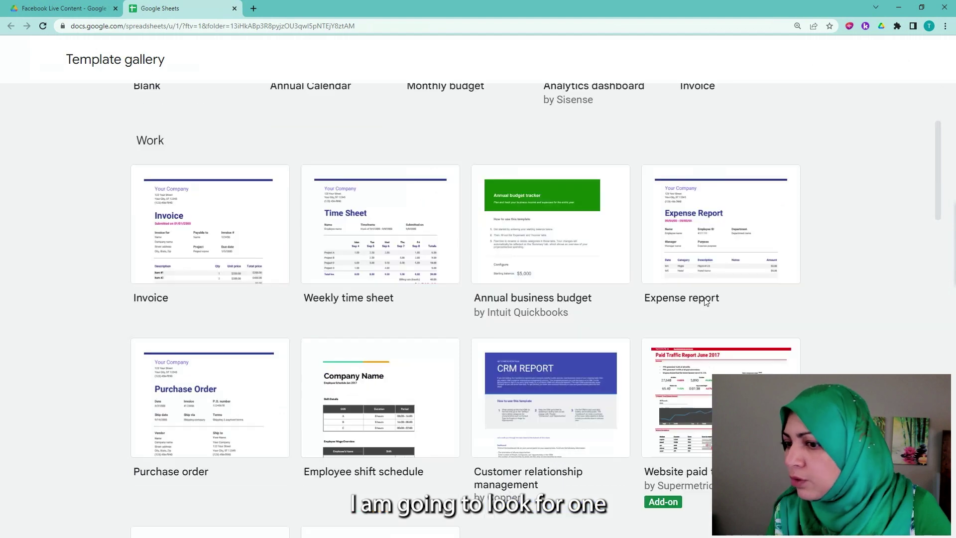
pyautogui.scroll(-8, 711, 301)
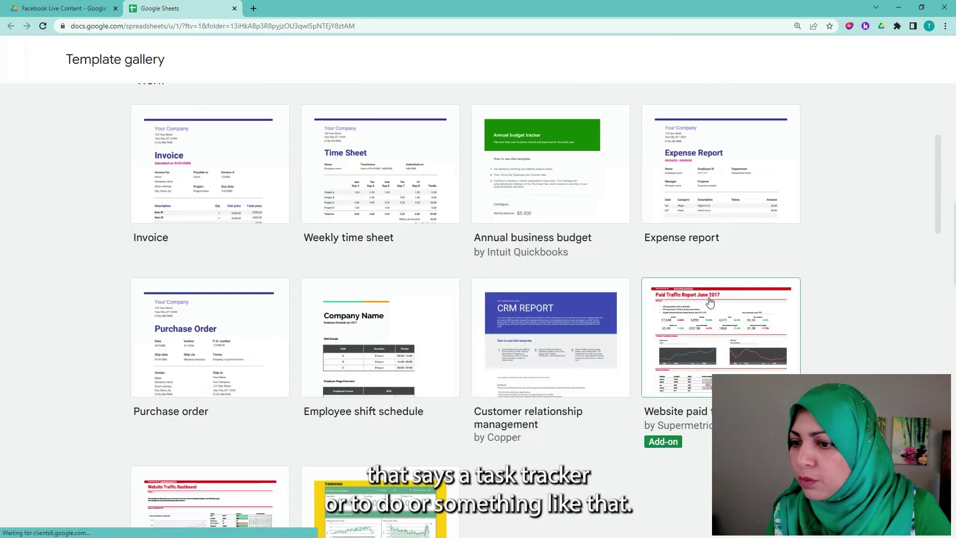
pyautogui.scroll(-10, 677, 303)
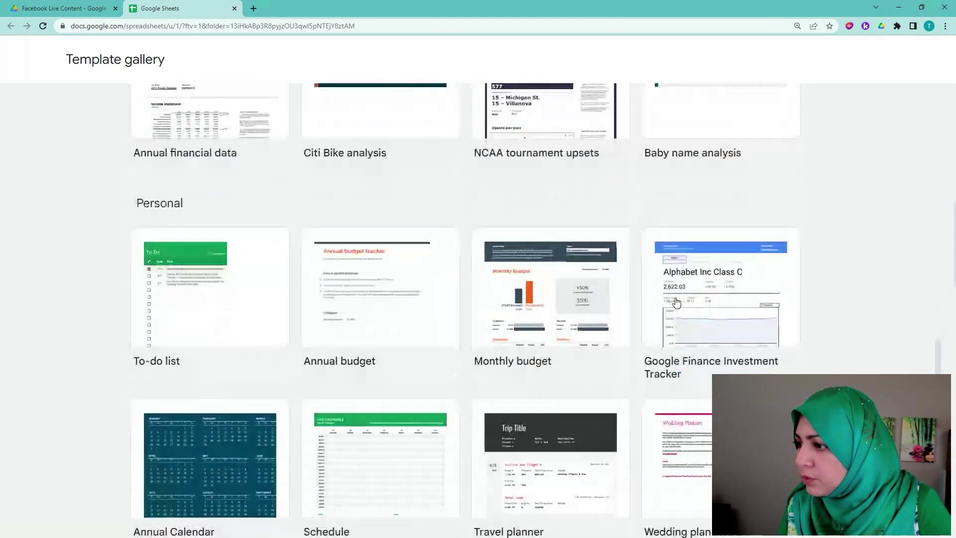
pyautogui.click(202, 257)
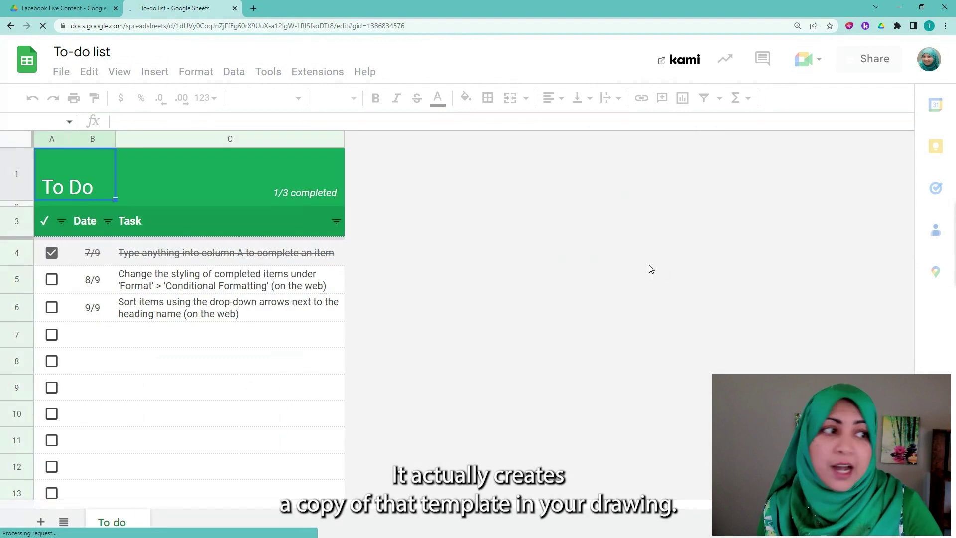
pyautogui.click(62, 10)
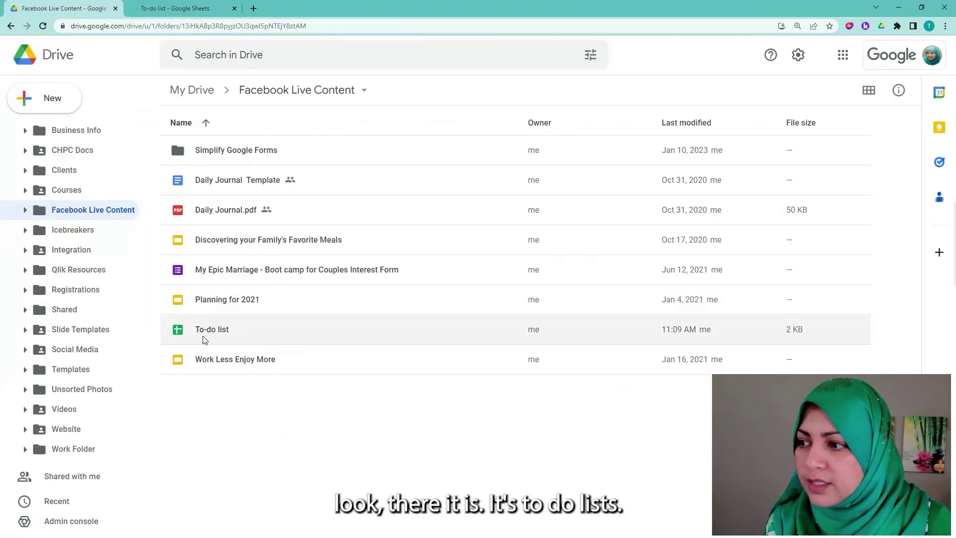
pyautogui.click(154, 9)
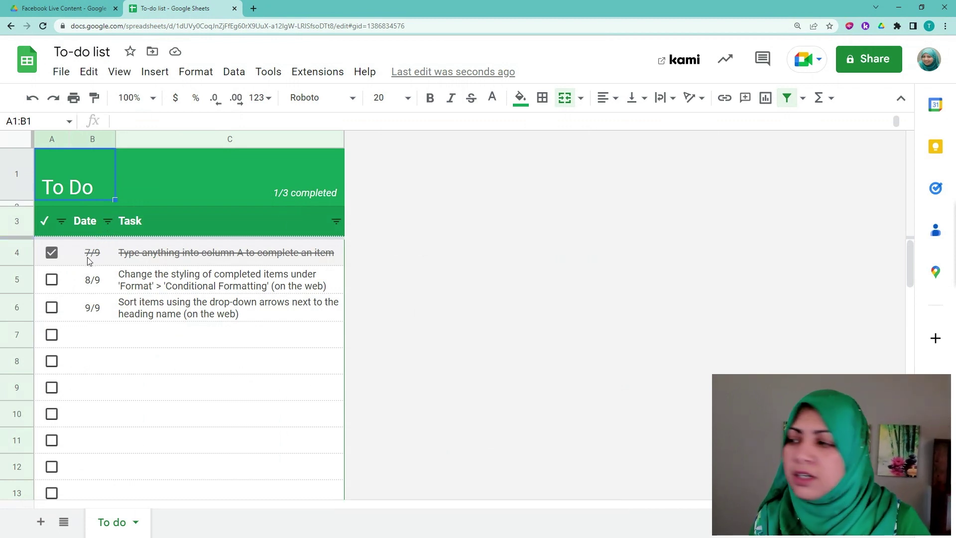
# Step: Mark the 9/9 task about sorting items as completed in the to-do list
pyautogui.click(98, 342)
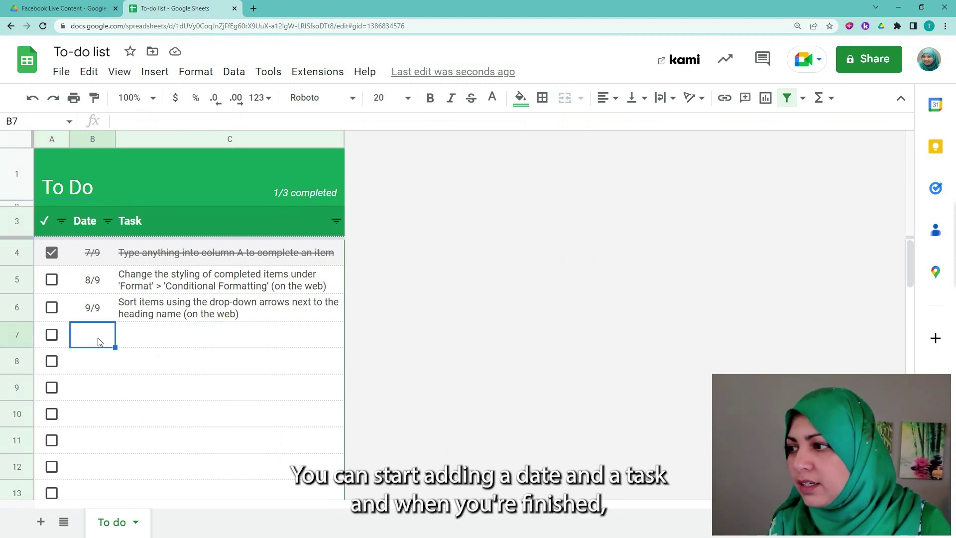
pyautogui.click(167, 345)
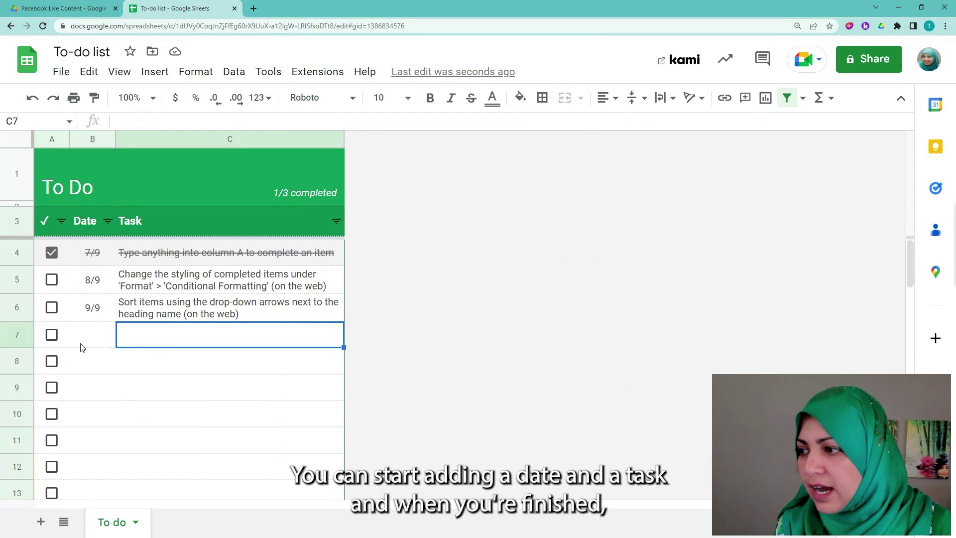
pyautogui.click(53, 310)
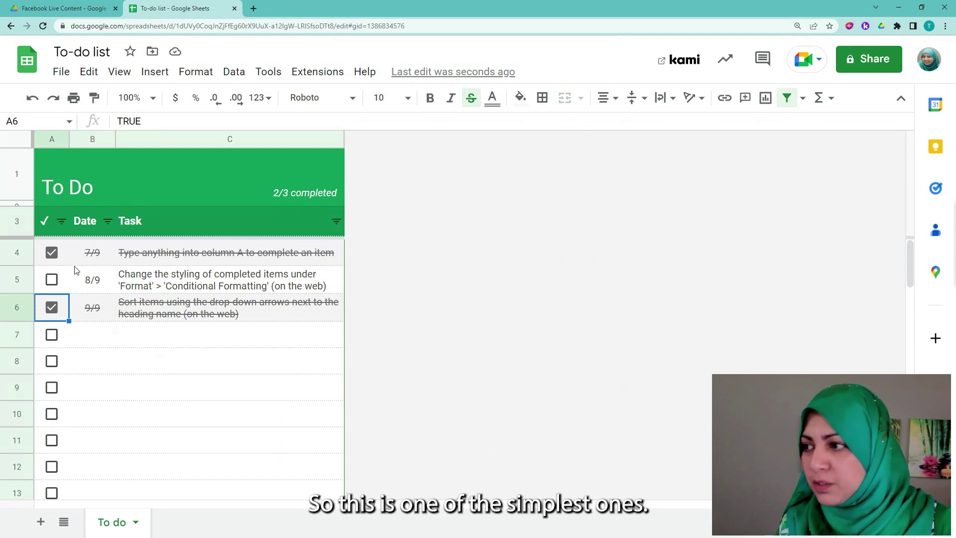
# Step: Sort the to-do list by the checkmark column from A to Z, and re-sort it from Z to A
pyautogui.click(61, 222)
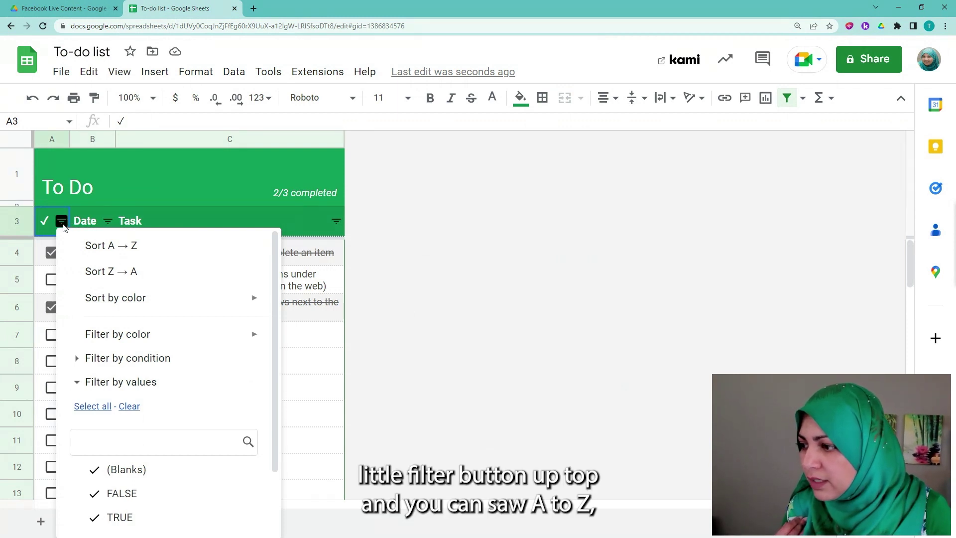
pyautogui.moveTo(113, 308)
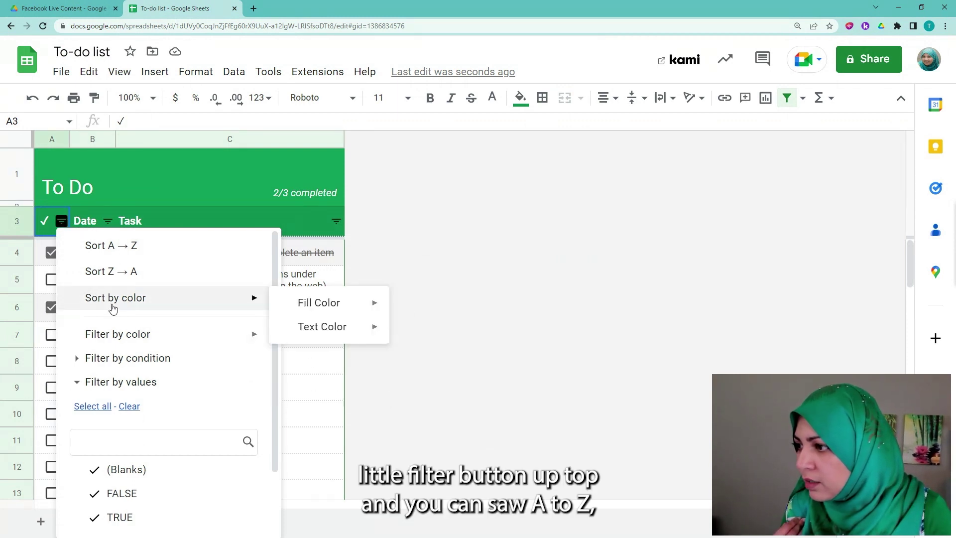
pyautogui.click(129, 247)
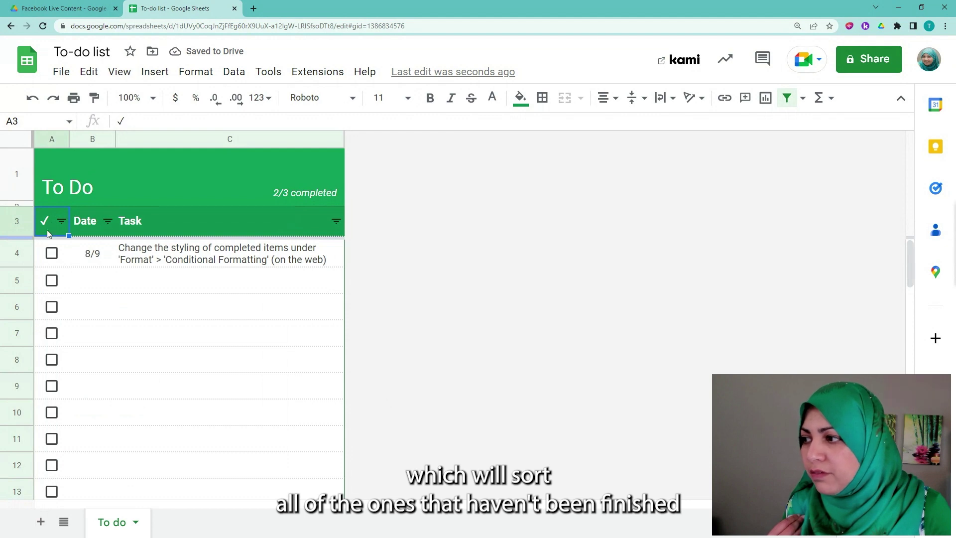
pyautogui.click(60, 221)
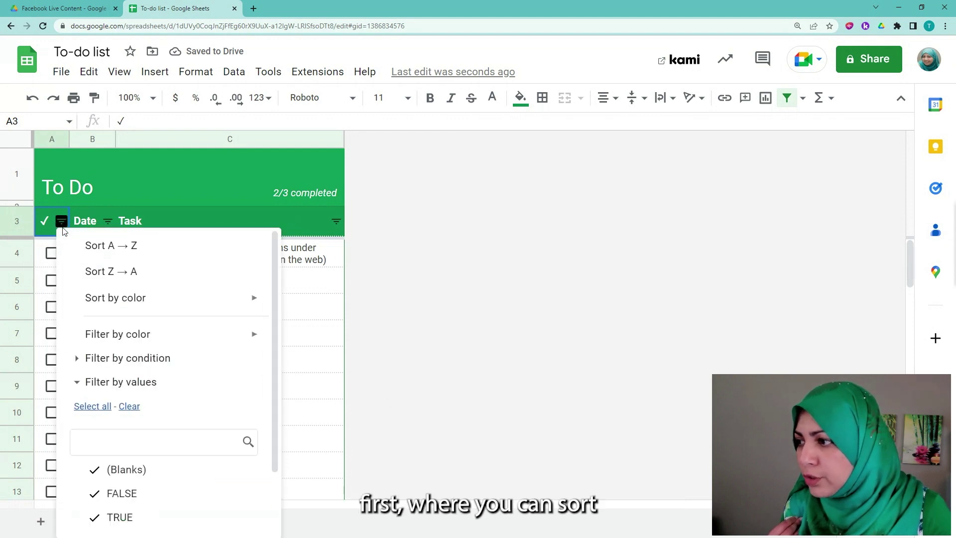
pyautogui.click(134, 273)
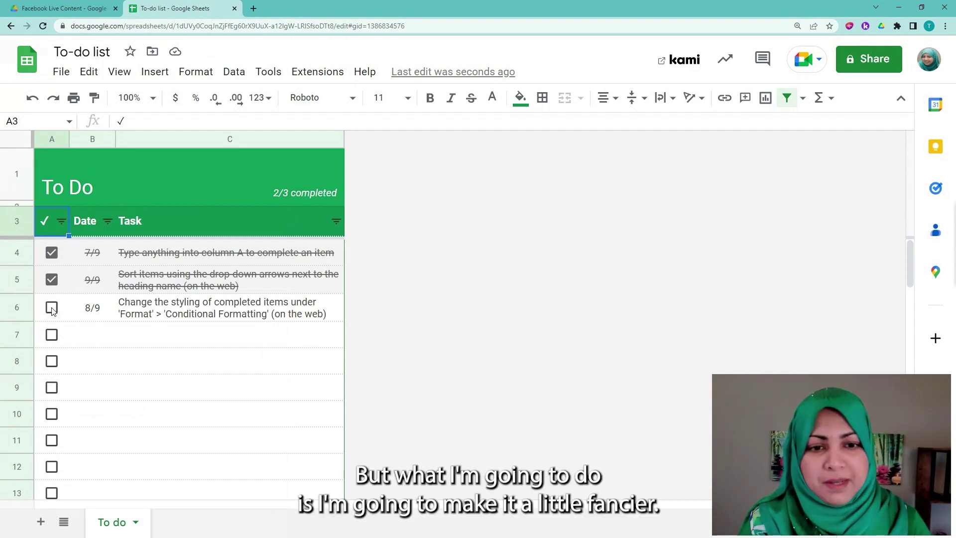
pyautogui.click(65, 9)
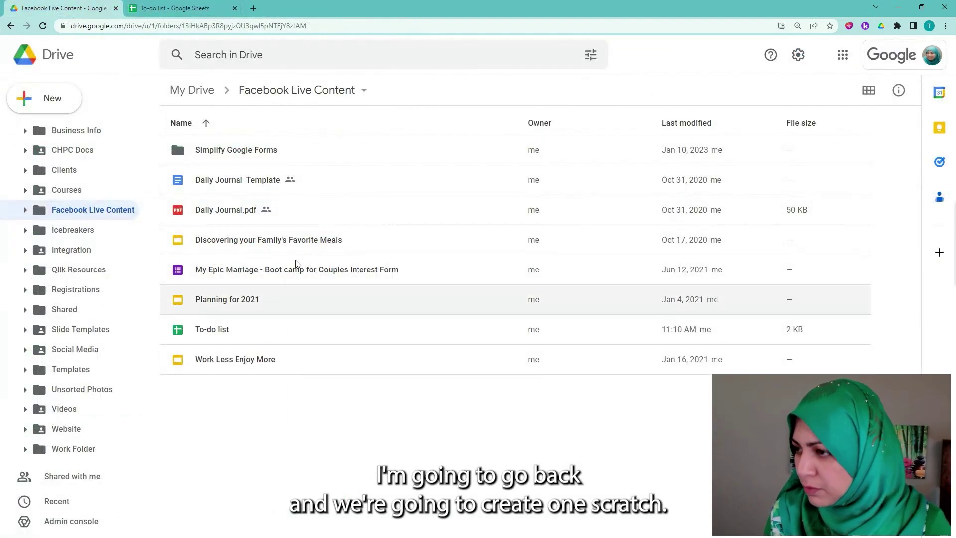
pyautogui.click(200, 7)
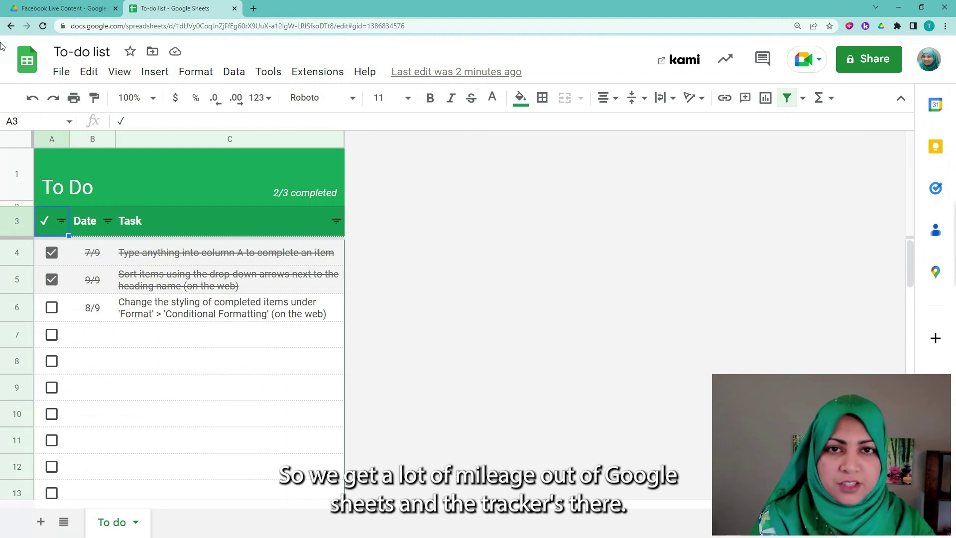
# Step: Create a blank Google Sheets spreadsheet in the Facebook Live Content folder in Drive
pyautogui.moveTo(52, 8)
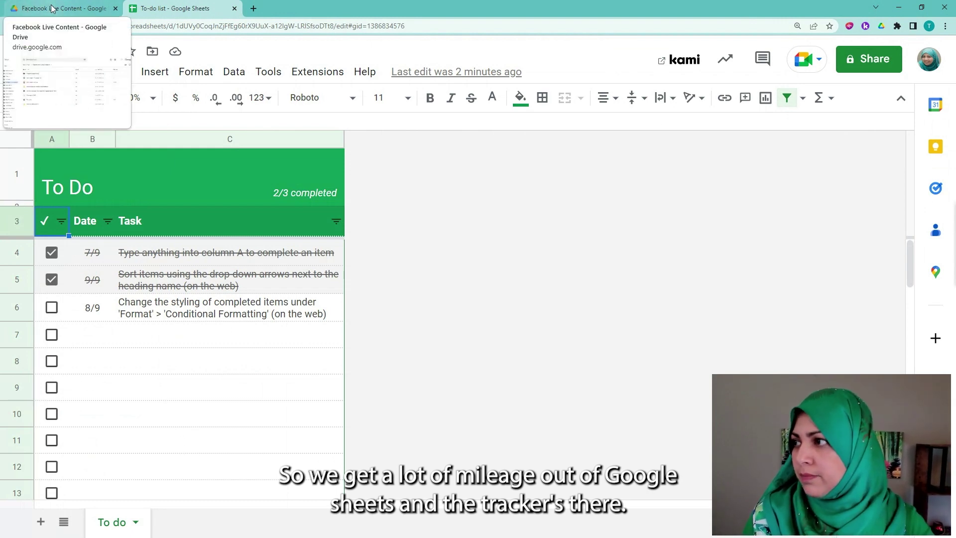
pyautogui.click(54, 9)
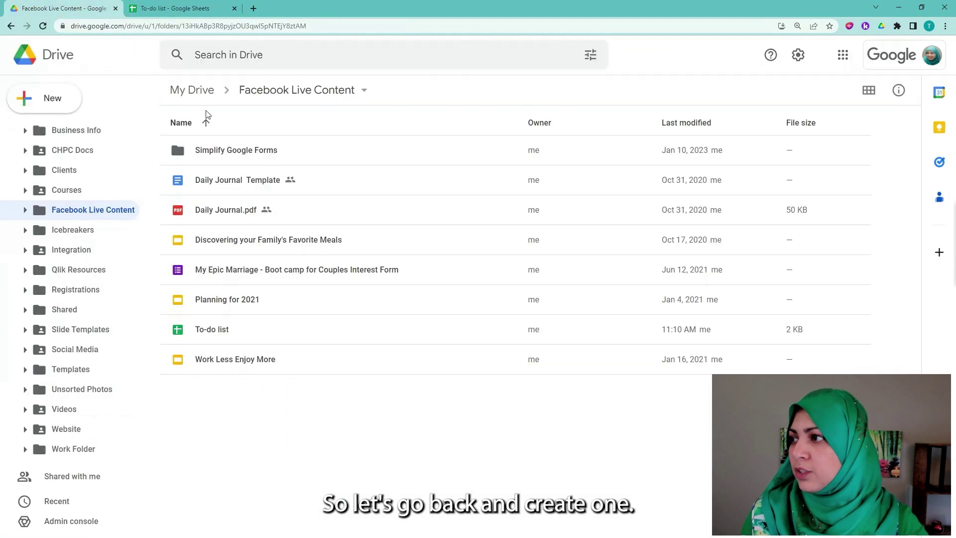
pyautogui.rightClick(310, 406)
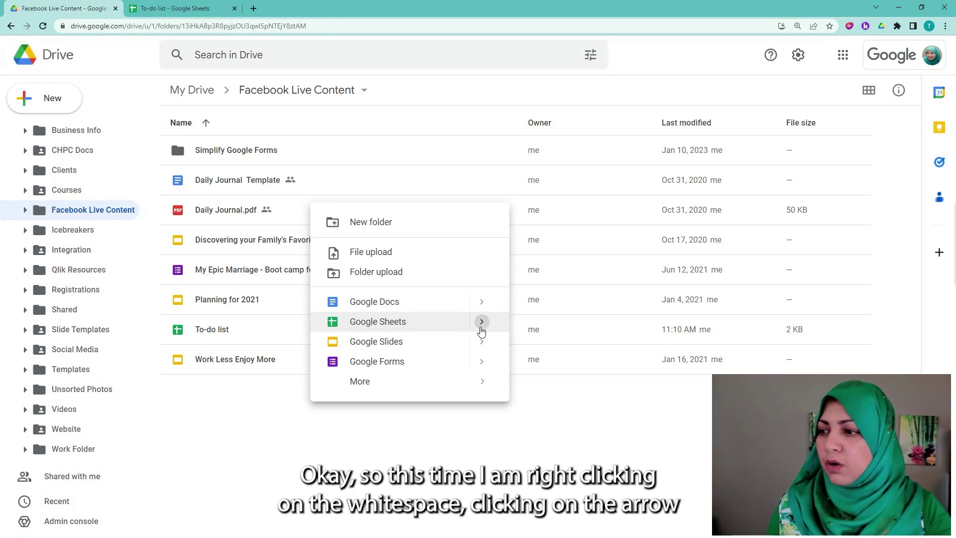
pyautogui.click(481, 324)
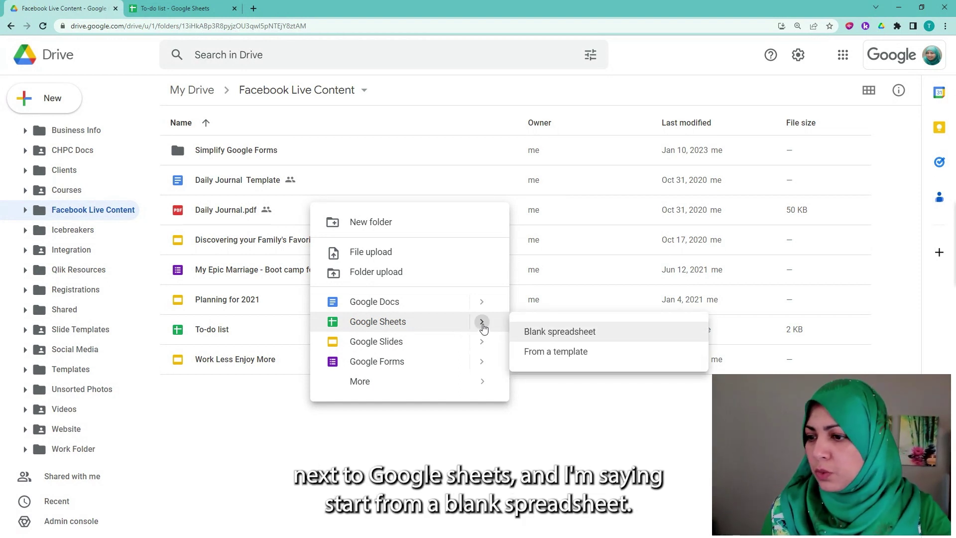
pyautogui.click(553, 335)
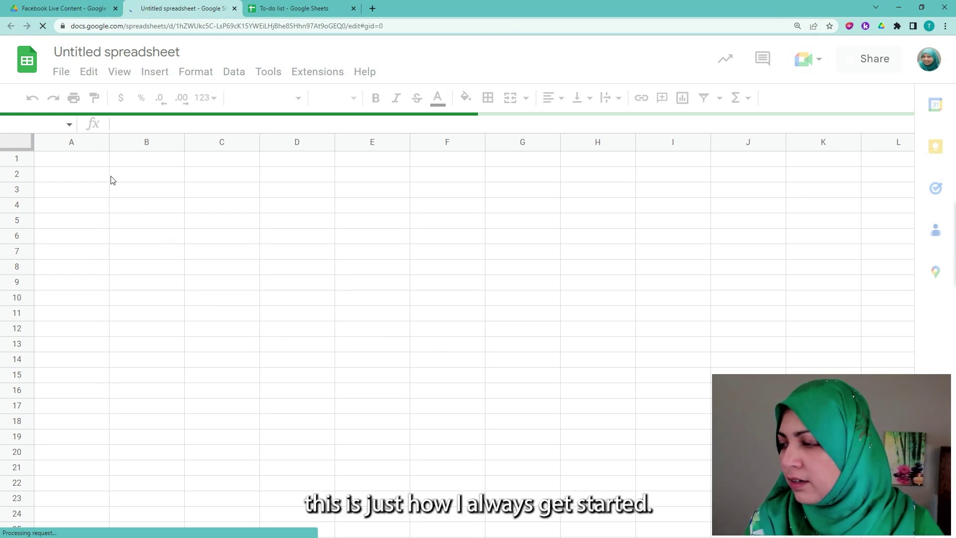
# Step: Rename the untitled spreadsheet as Team Task Tracker
pyautogui.click(84, 55)
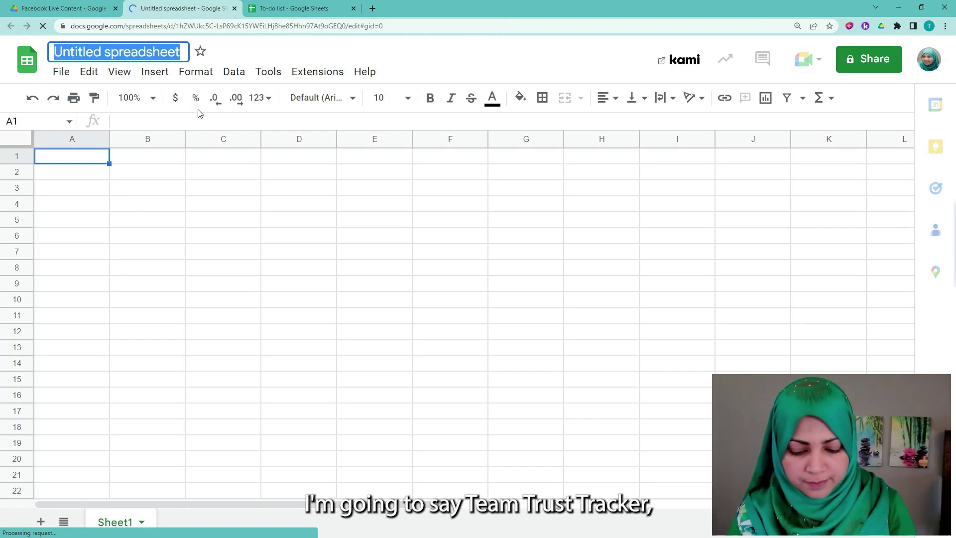
pyautogui.write('Team Task T')
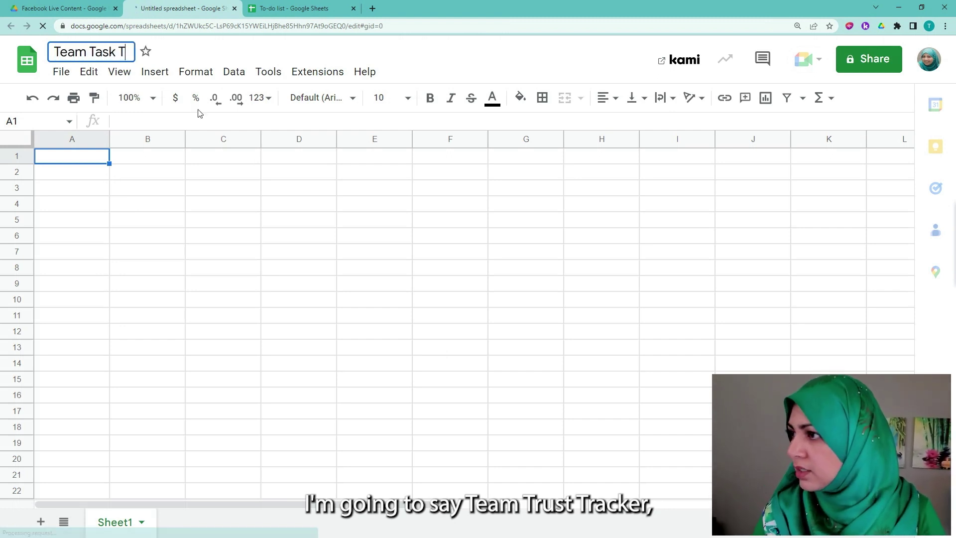
pyautogui.write('racker')
pyautogui.press('Return')
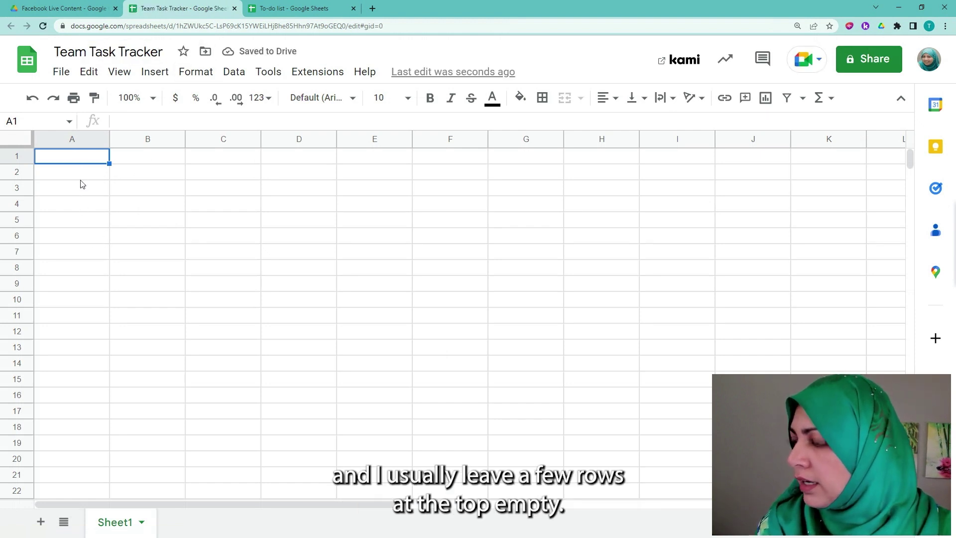
# Step: Enter the column headers Task No. in cell A5 and Task Description in cell B5
pyautogui.click(85, 221)
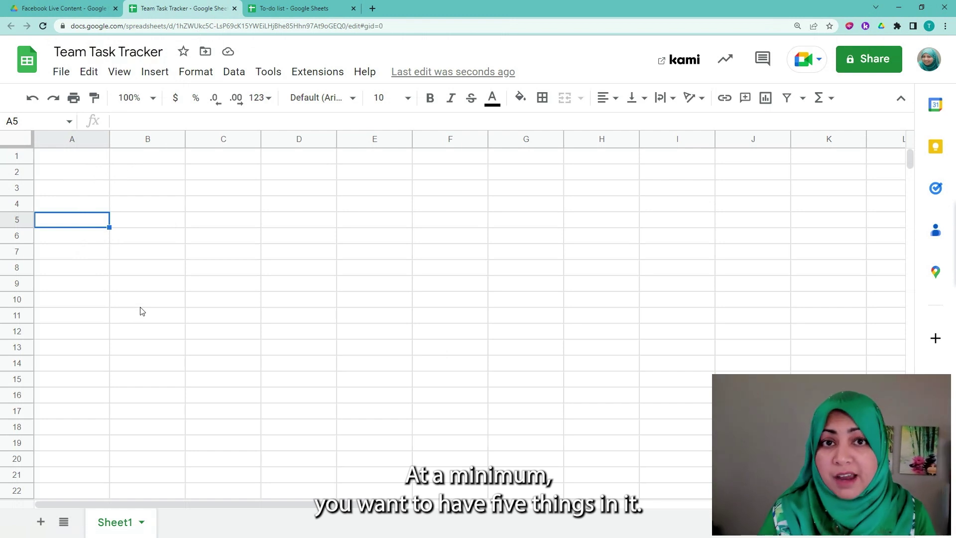
pyautogui.write('Ta')
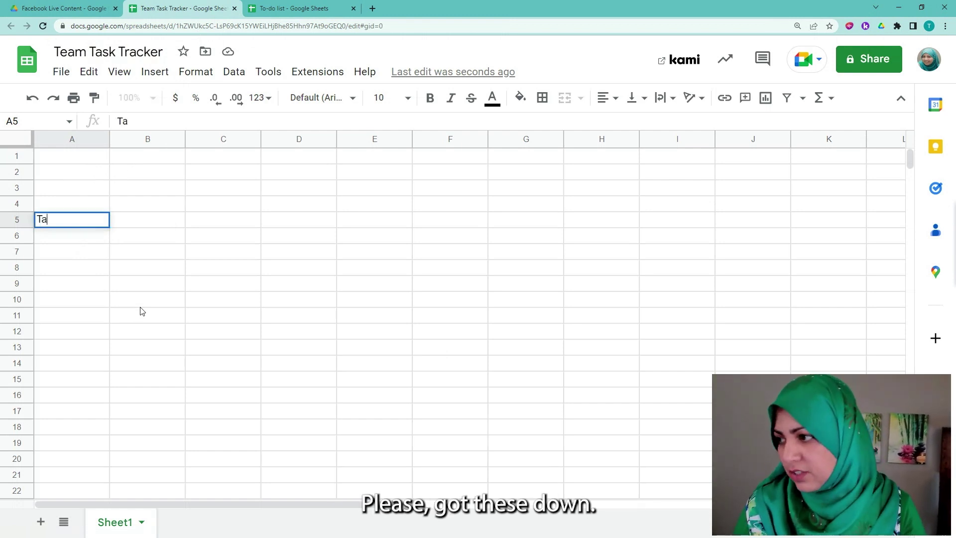
pyautogui.write('sk No.')
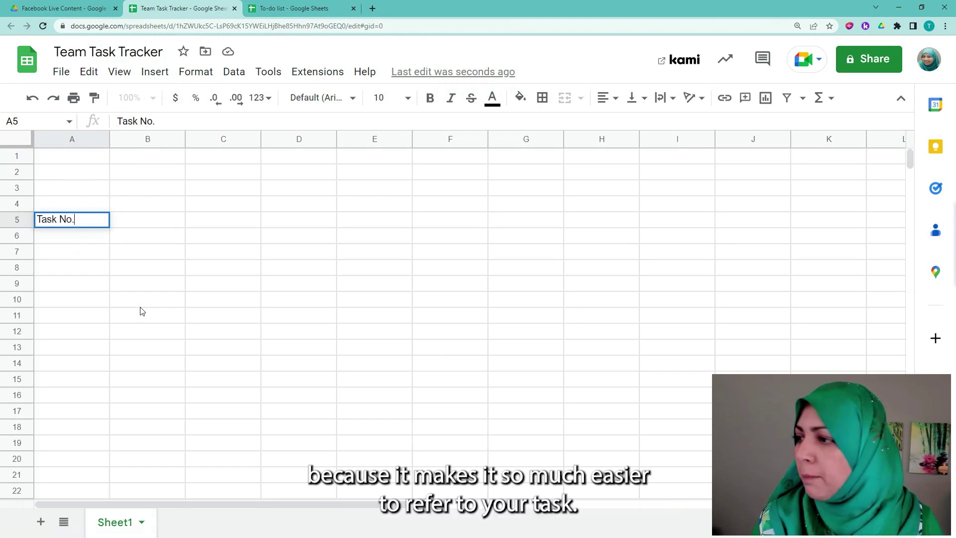
pyautogui.press('Tab')
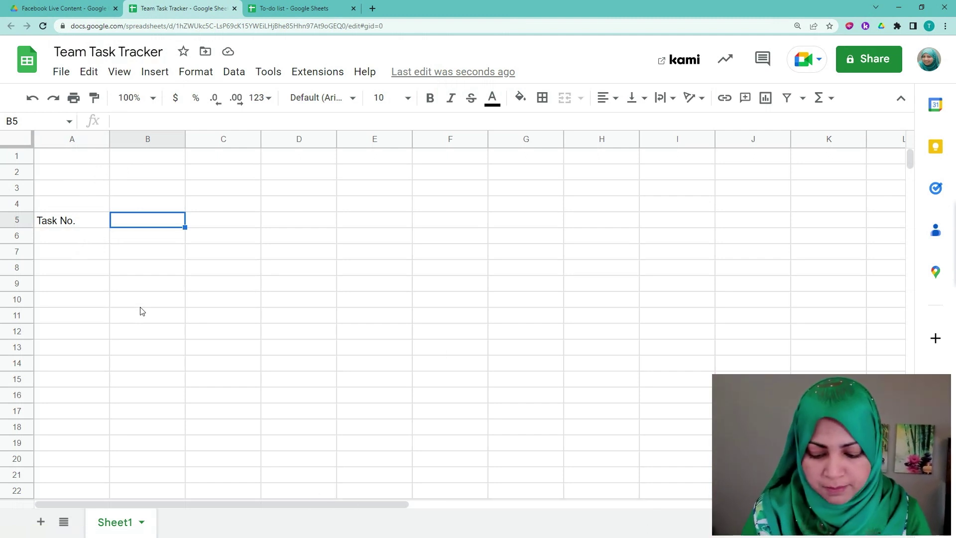
pyautogui.write('Task')
pyautogui.write(' Descrip')
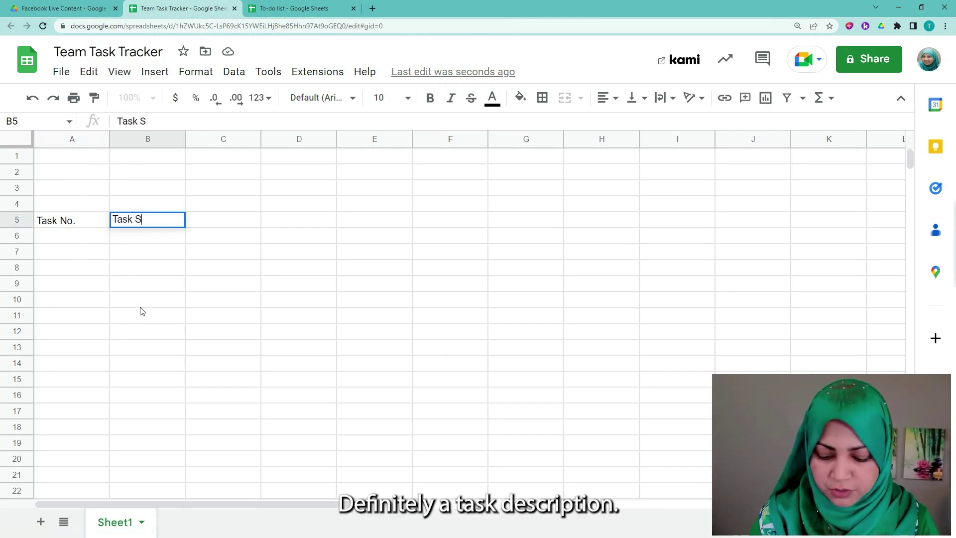
pyautogui.write('tio')
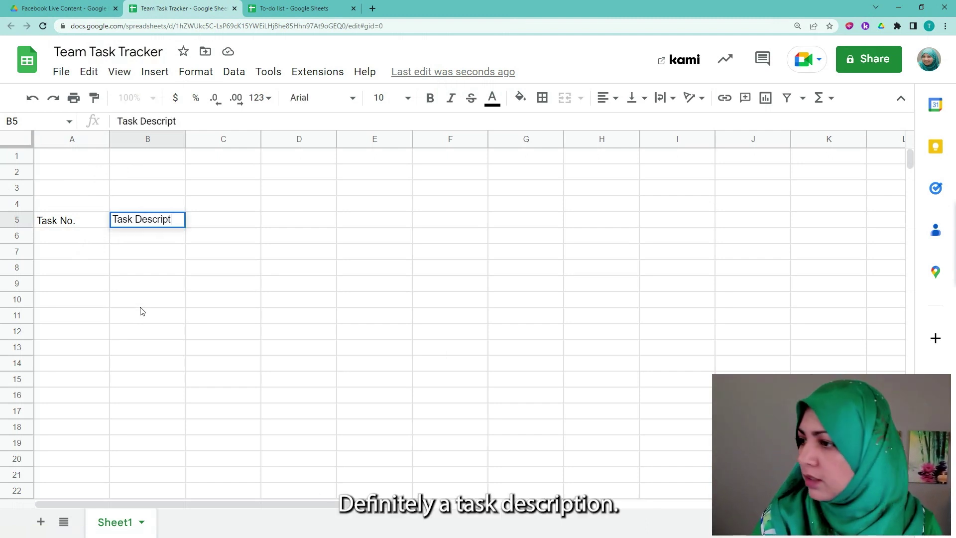
pyautogui.press('BackSpace')
pyautogui.write('ion')
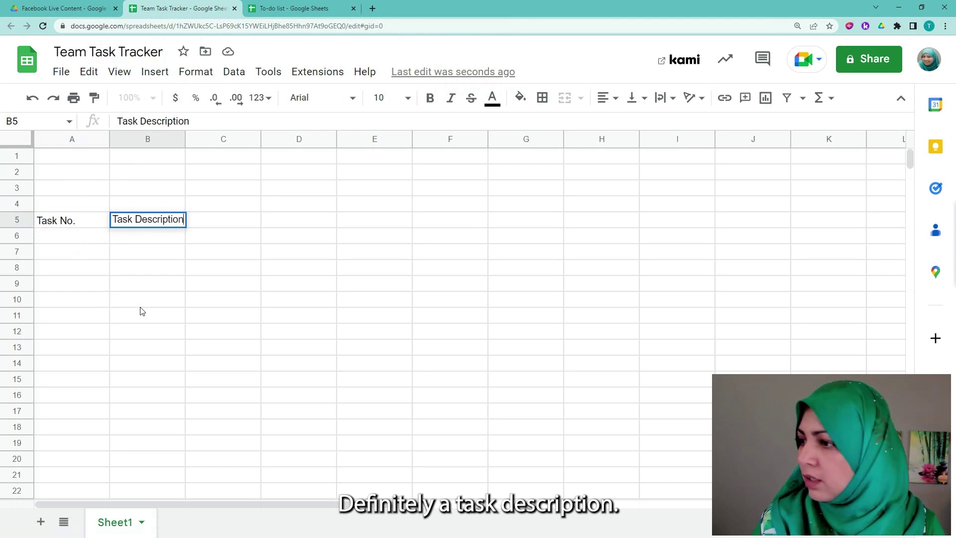
pyautogui.press('Tab')
# Step: Enter Action Owner as the column header in cell C5
pyautogui.write('A')
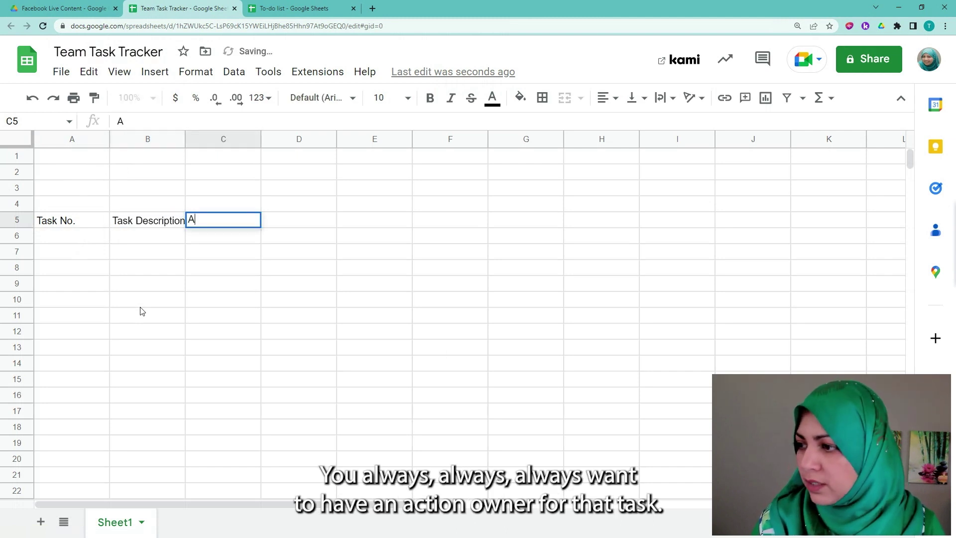
pyautogui.write('ction Owner')
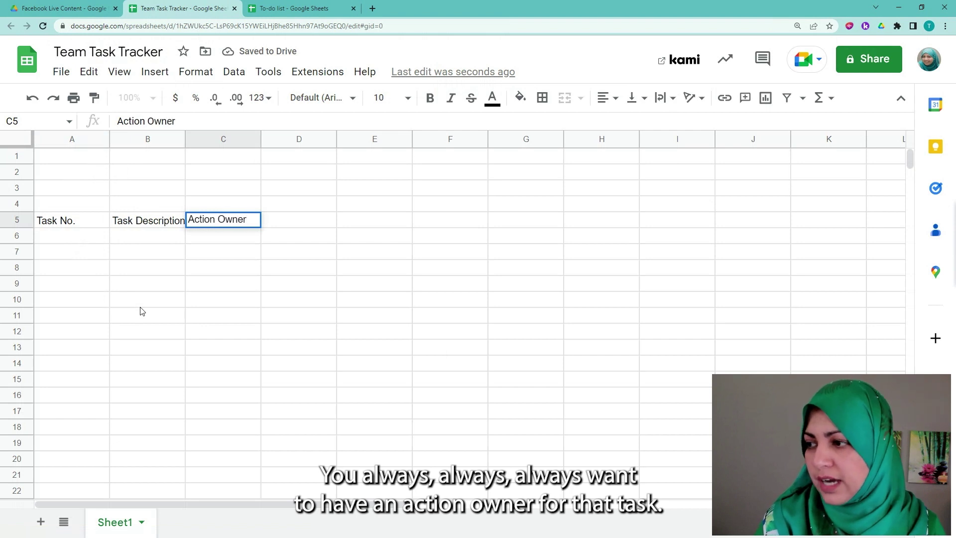
pyautogui.press('Tab')
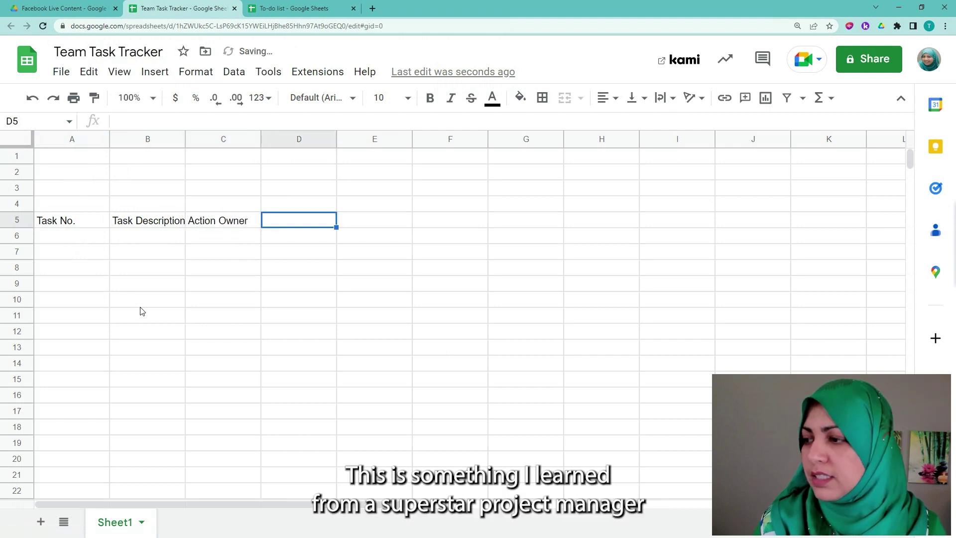
pyautogui.press('Left')
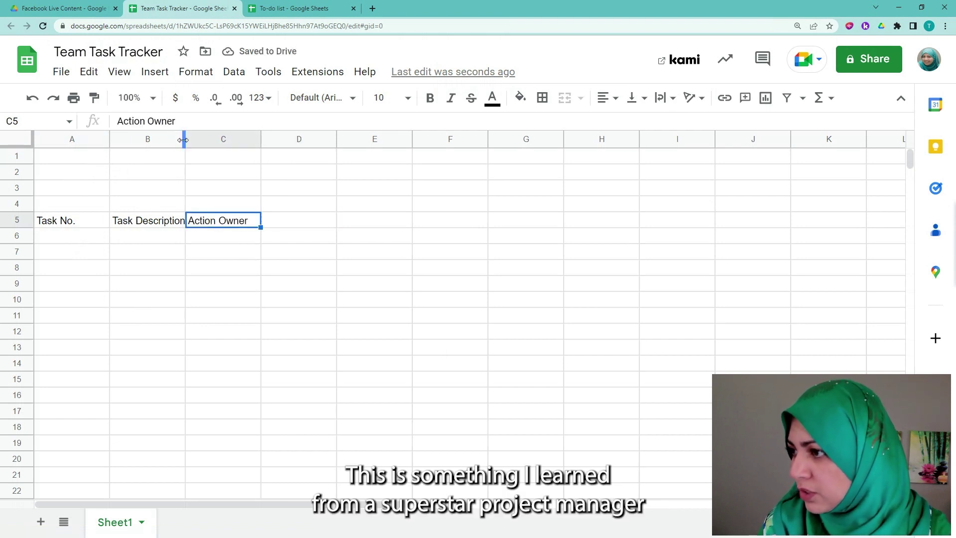
pyautogui.moveTo(184, 140); pyautogui.dragTo(240, 142)
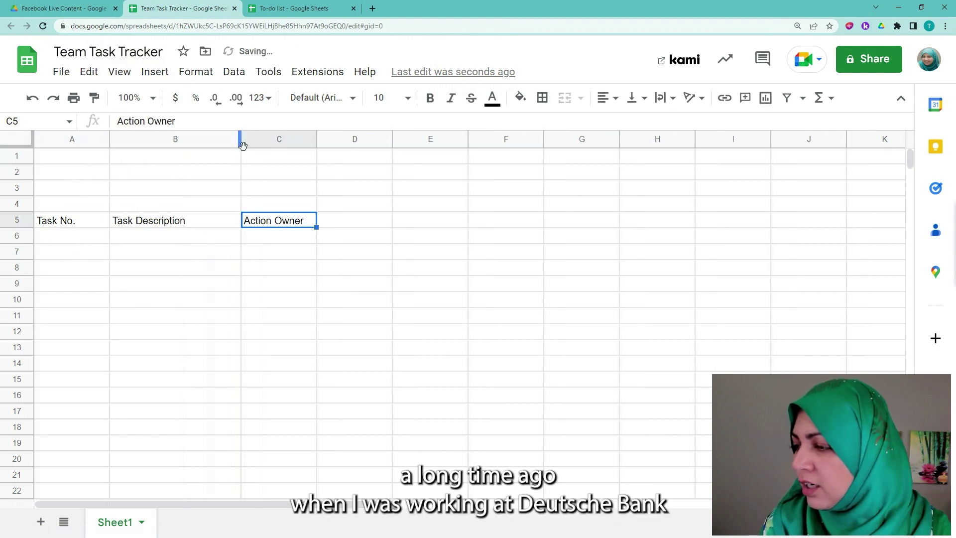
pyautogui.doubleClick(241, 142)
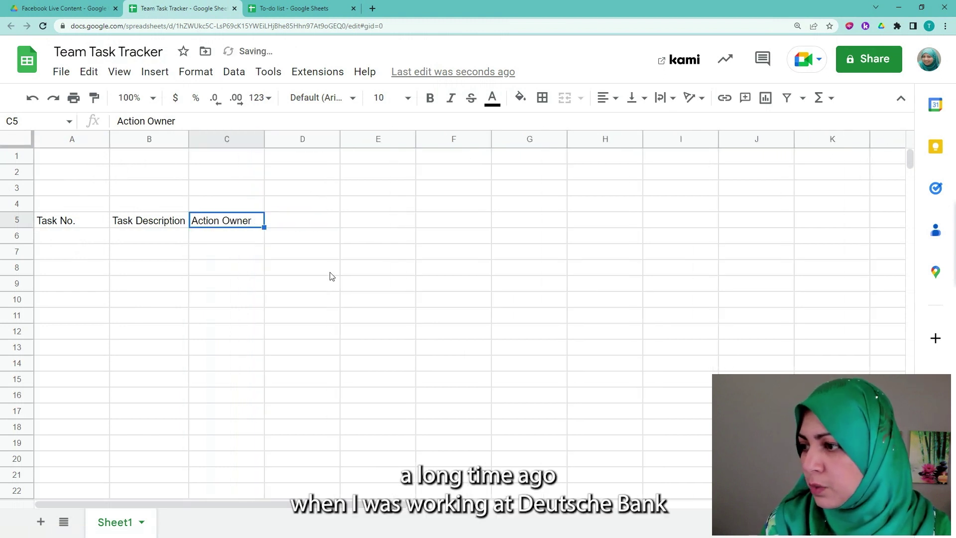
pyautogui.rightClick(257, 144)
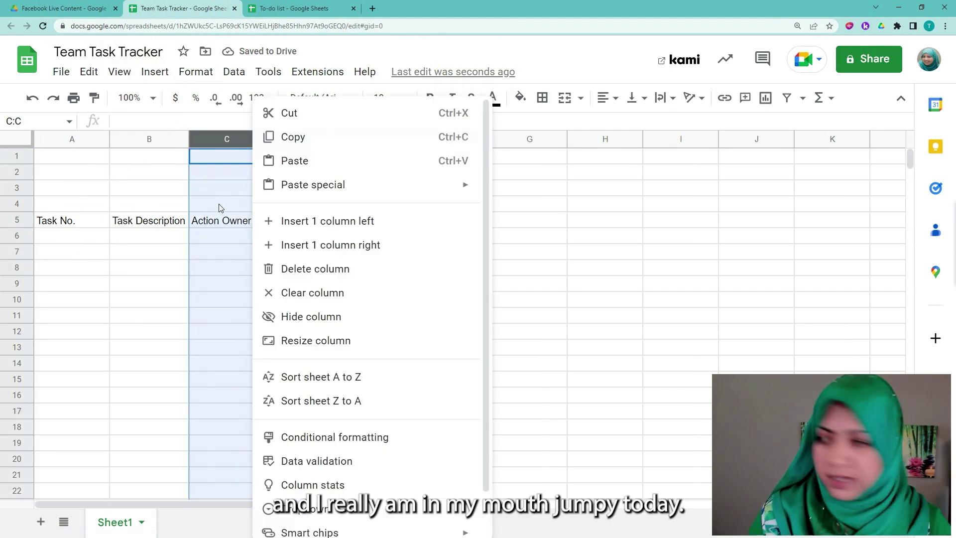
# Step: Widen column B to roughly twice its width for task descriptions and fit column A to its Task No. header
pyautogui.click(169, 144)
pyautogui.moveTo(189, 142); pyautogui.dragTo(264, 154)
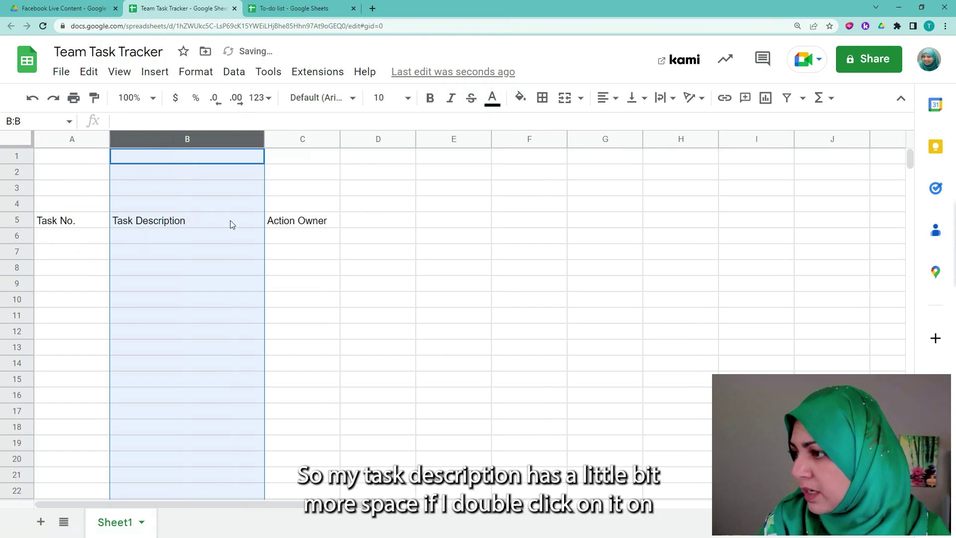
pyautogui.doubleClick(108, 140)
pyautogui.doubleClick(108, 140)
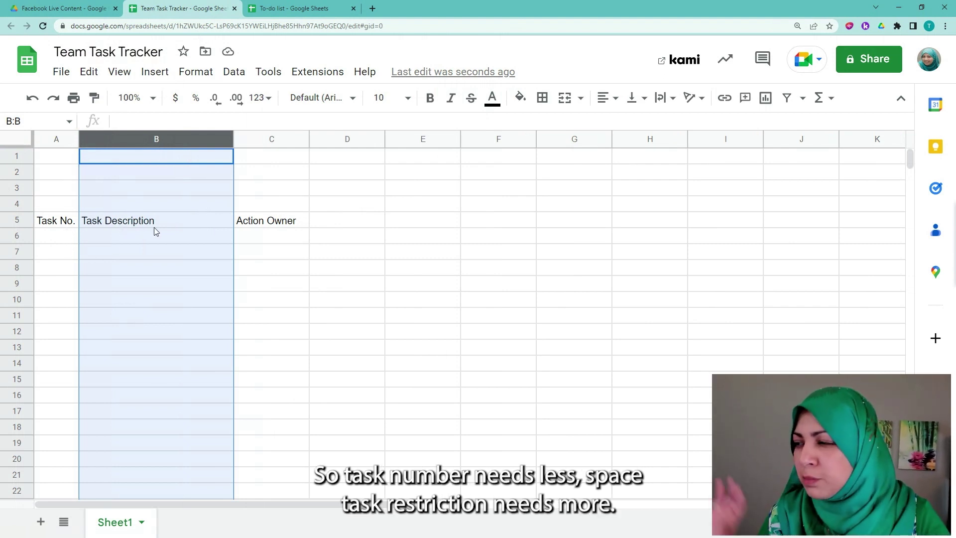
# Step: Add the headers Status in D5 and Comments in E5, and widen column E to leave room for comments
pyautogui.click(305, 225)
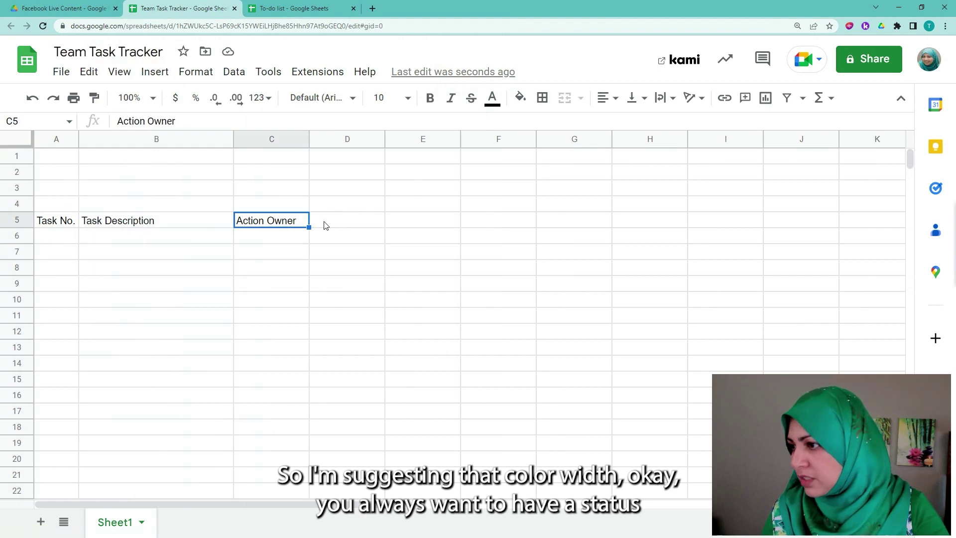
pyautogui.click(325, 225)
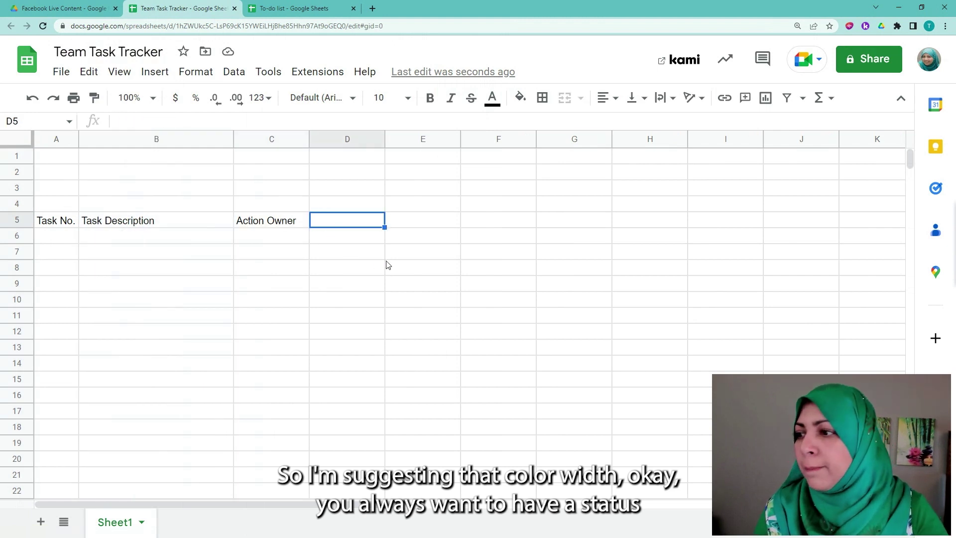
pyautogui.write('Status')
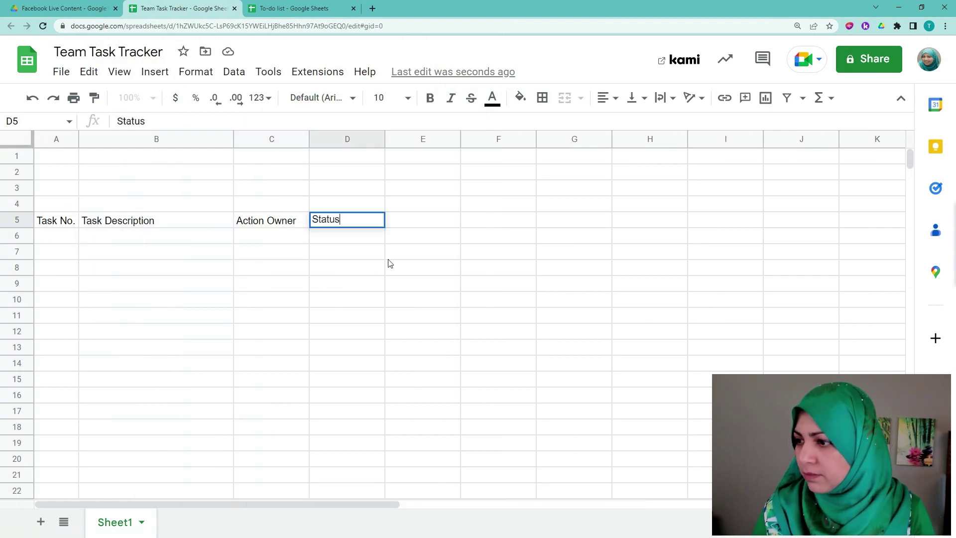
pyautogui.press('Tab')
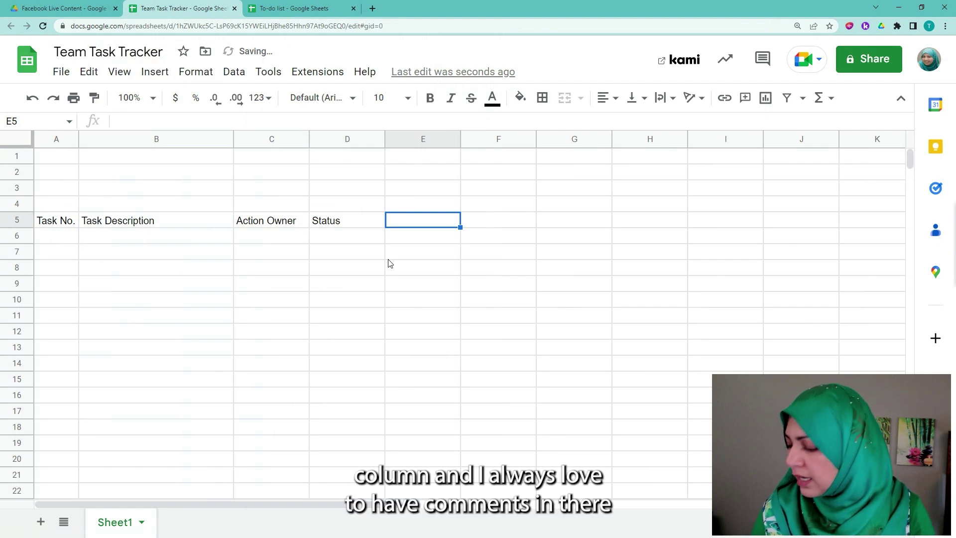
pyautogui.write('Comments')
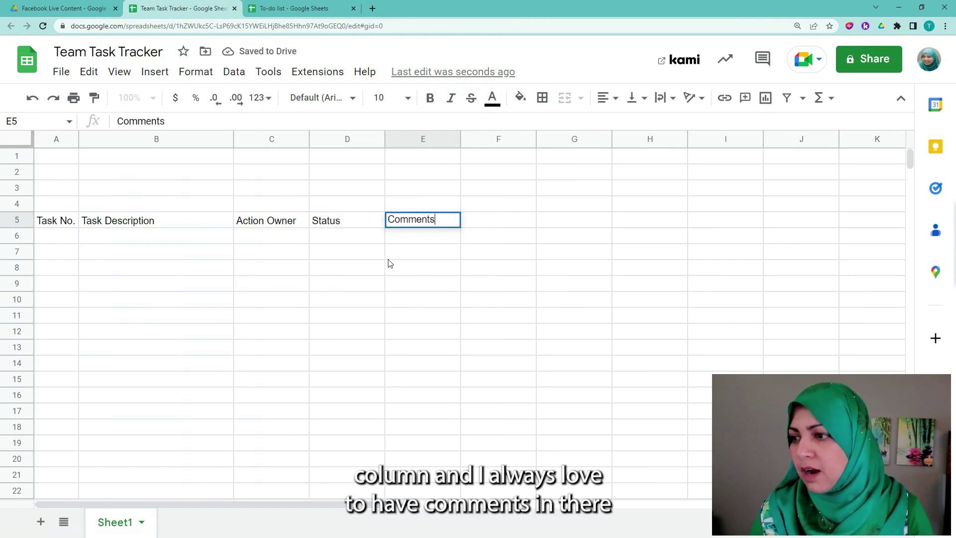
pyautogui.press('Return')
pyautogui.press('Up')
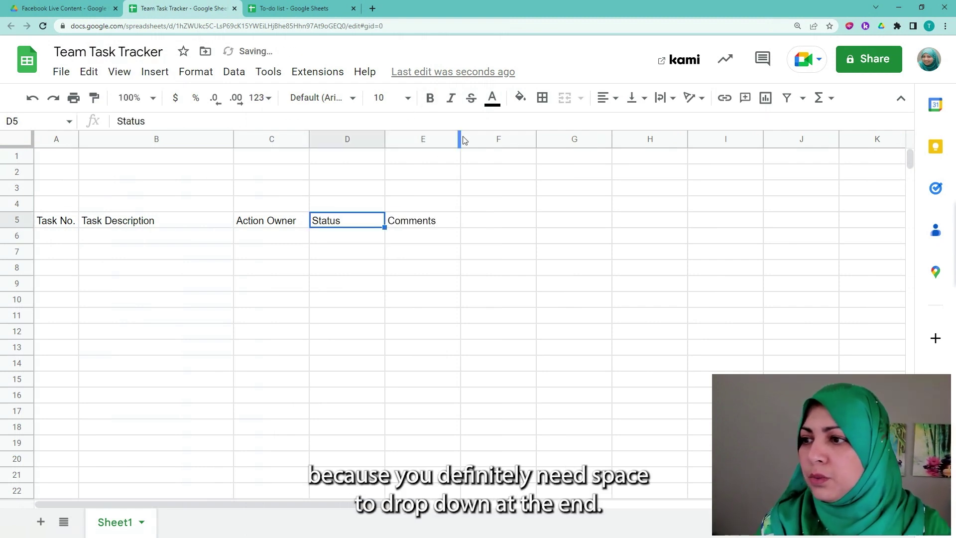
pyautogui.moveTo(460, 140); pyautogui.dragTo(588, 146)
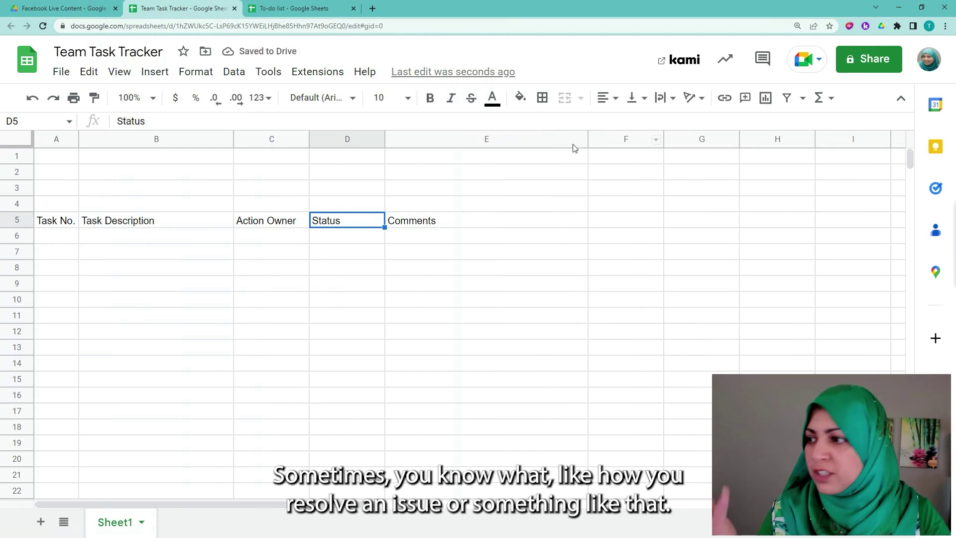
# Step: Make the whole header row 5 bold and center its text horizontally
pyautogui.click(25, 219)
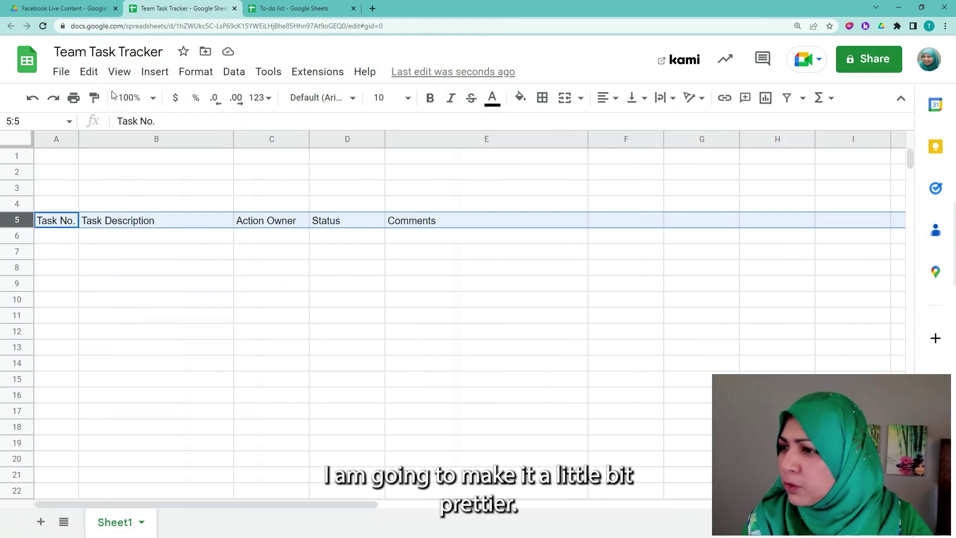
pyautogui.click(432, 104)
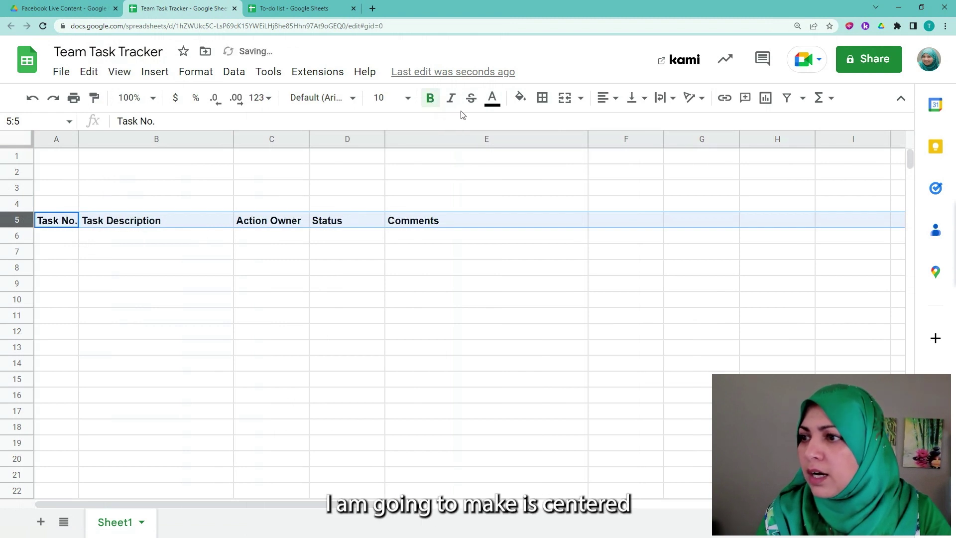
pyautogui.click(606, 98)
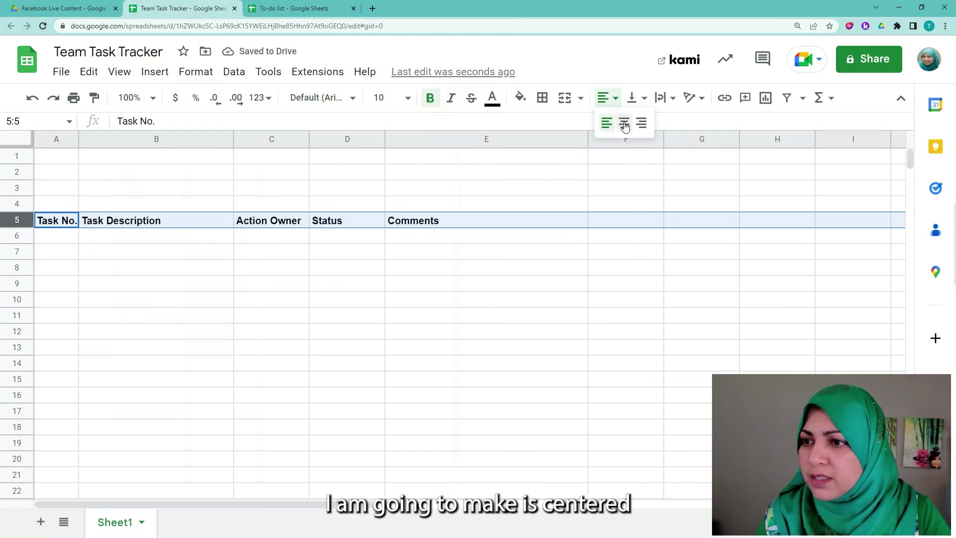
pyautogui.click(624, 125)
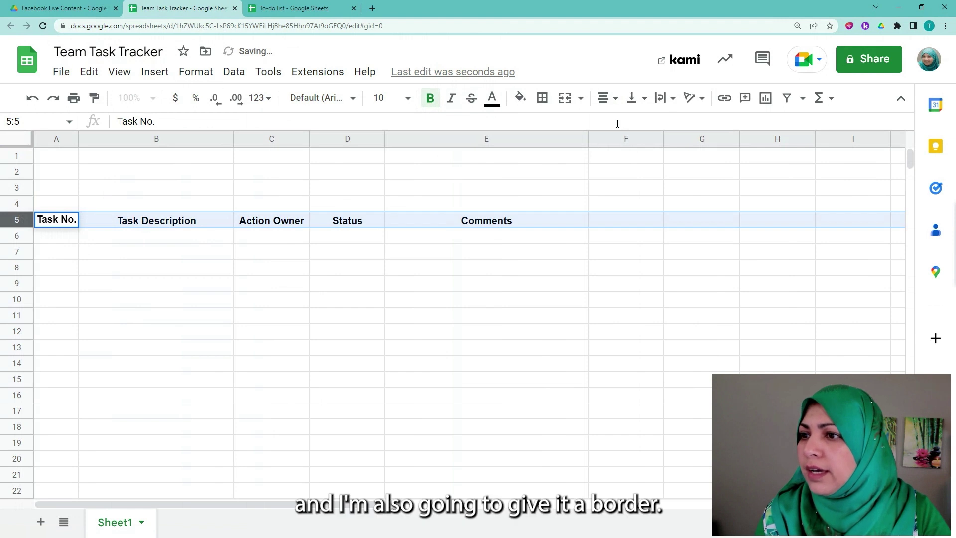
pyautogui.click(543, 100)
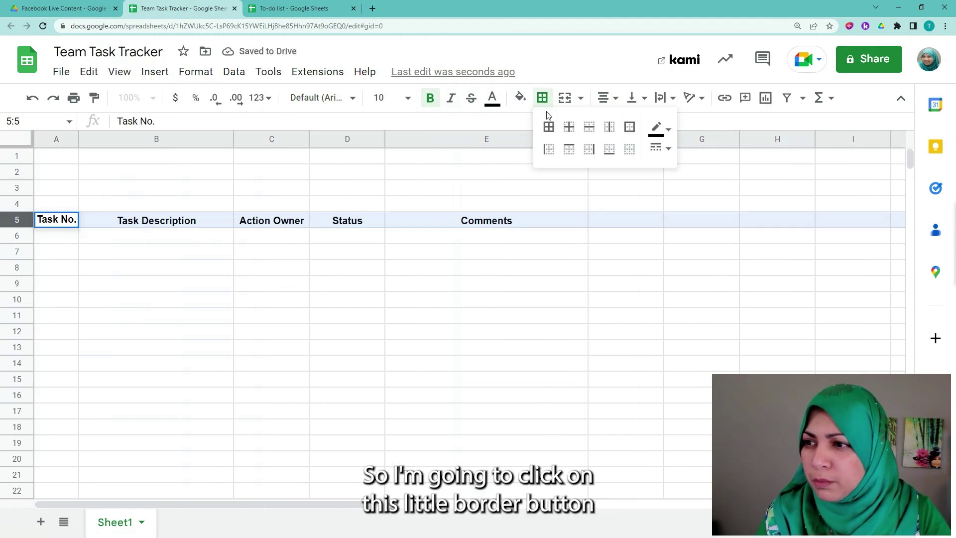
pyautogui.click(610, 150)
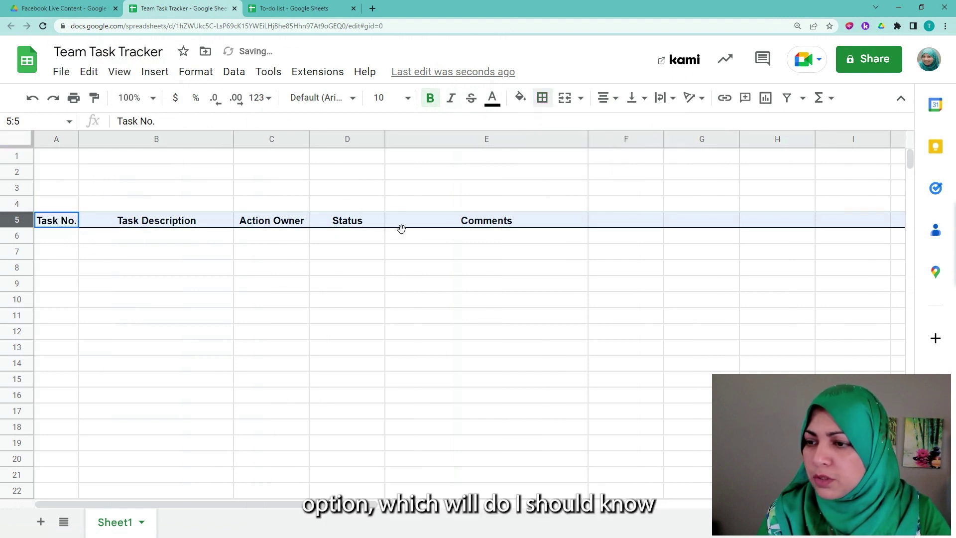
pyautogui.click(32, 97)
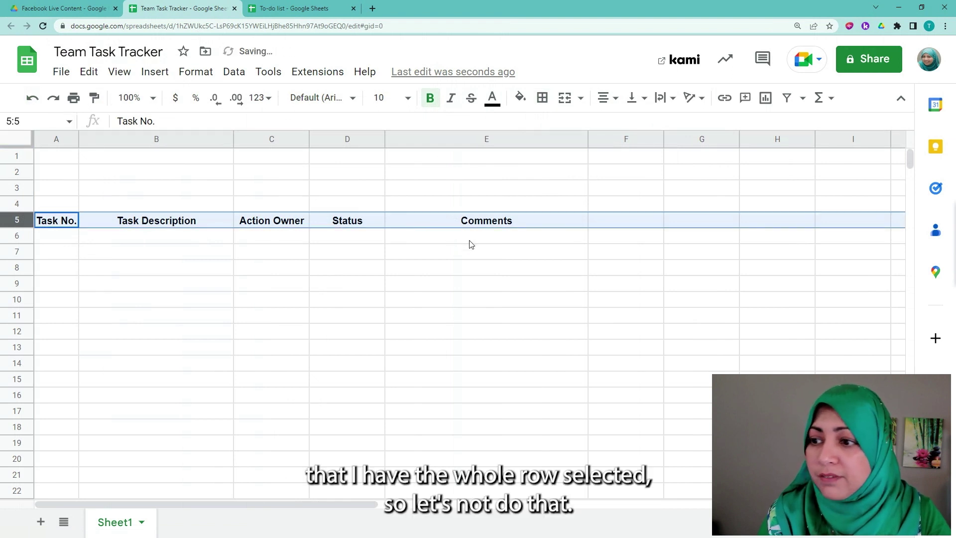
# Step: Apply a bottom border to only the header cells A5:E5
pyautogui.click(168, 250)
pyautogui.click(70, 221)
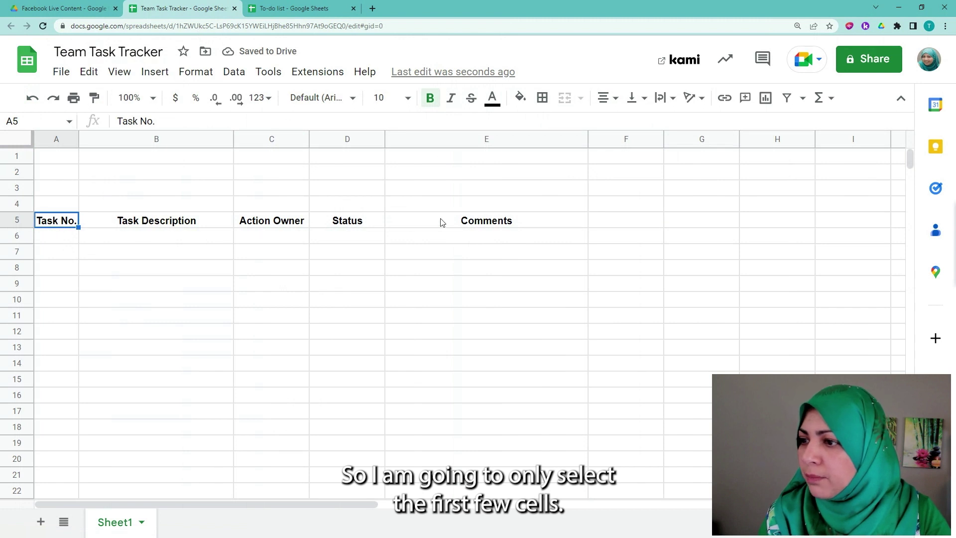
pyautogui.keyDown('shift'); pyautogui.click(489, 223); pyautogui.keyUp('shift')
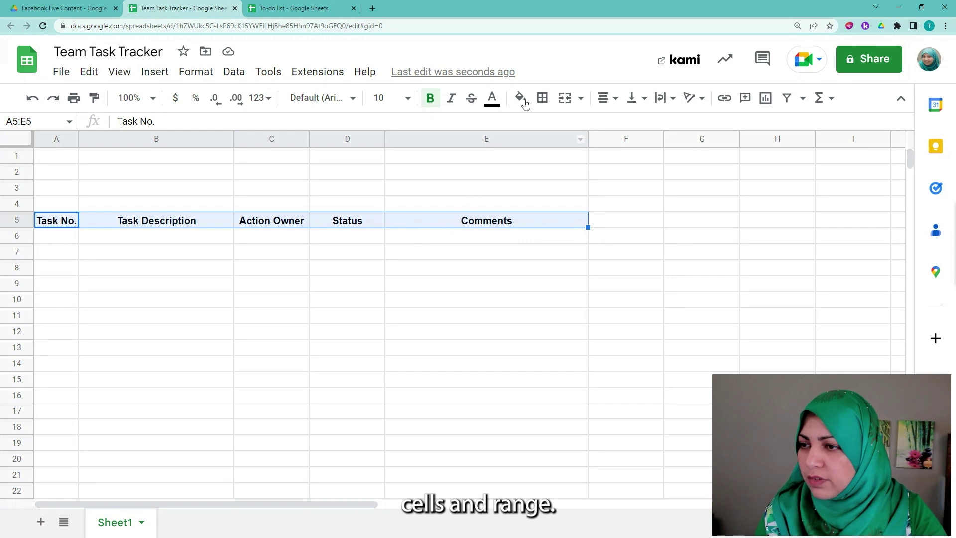
pyautogui.click(543, 98)
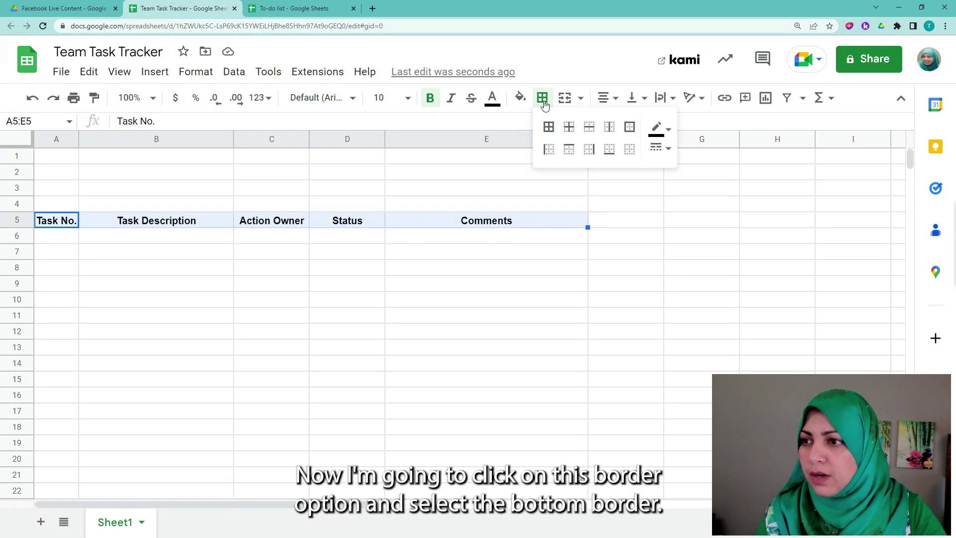
pyautogui.click(611, 152)
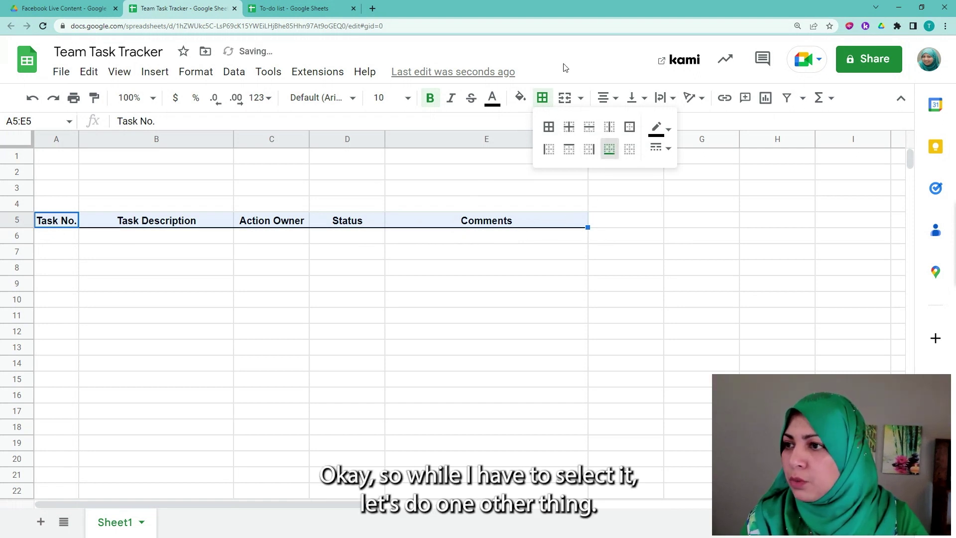
# Step: Fill the header cells A5:E5 with the palest shade of blue
pyautogui.click(520, 98)
pyautogui.click(521, 100)
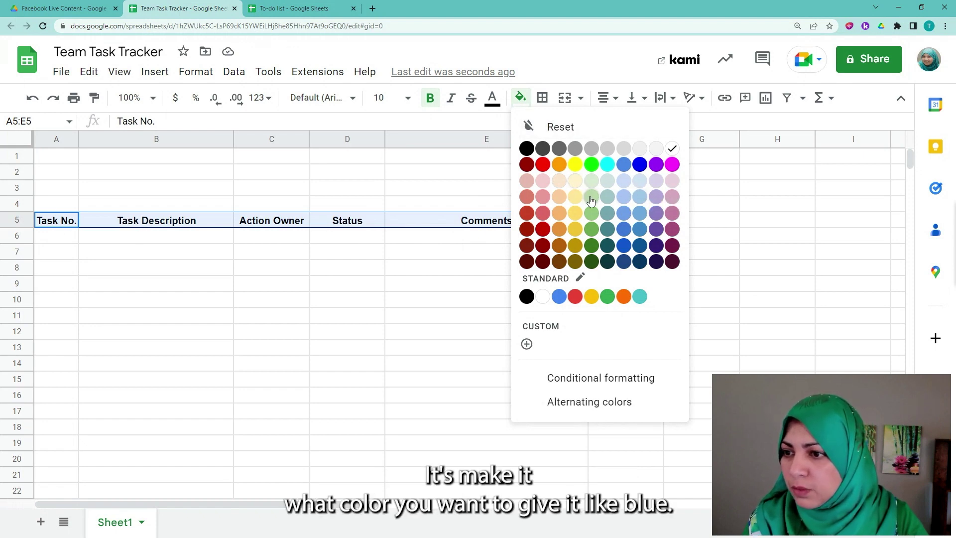
pyautogui.click(641, 196)
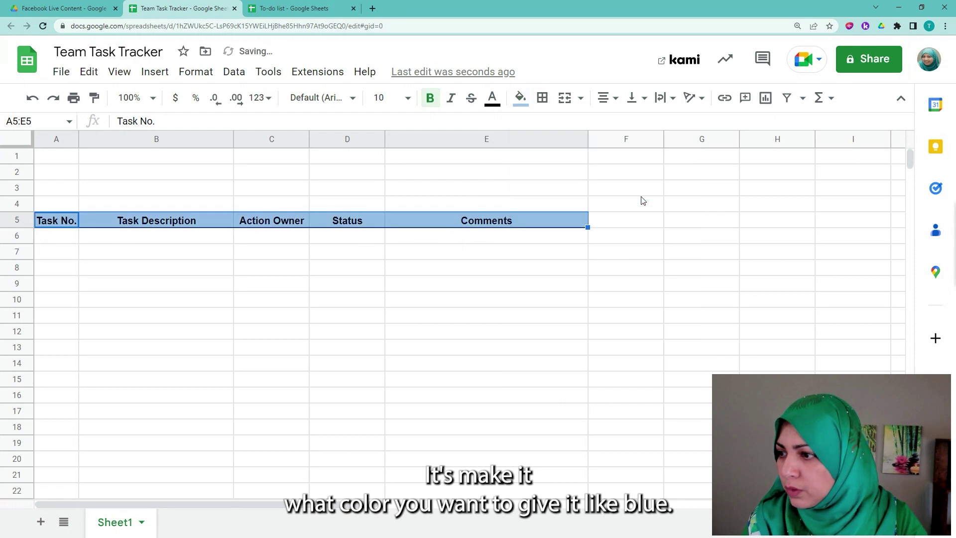
pyautogui.click(521, 98)
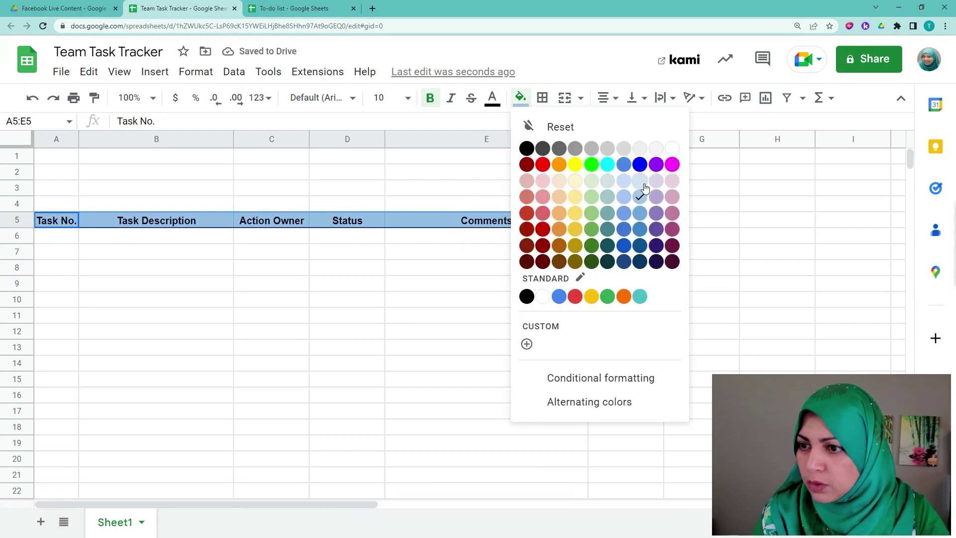
pyautogui.click(641, 181)
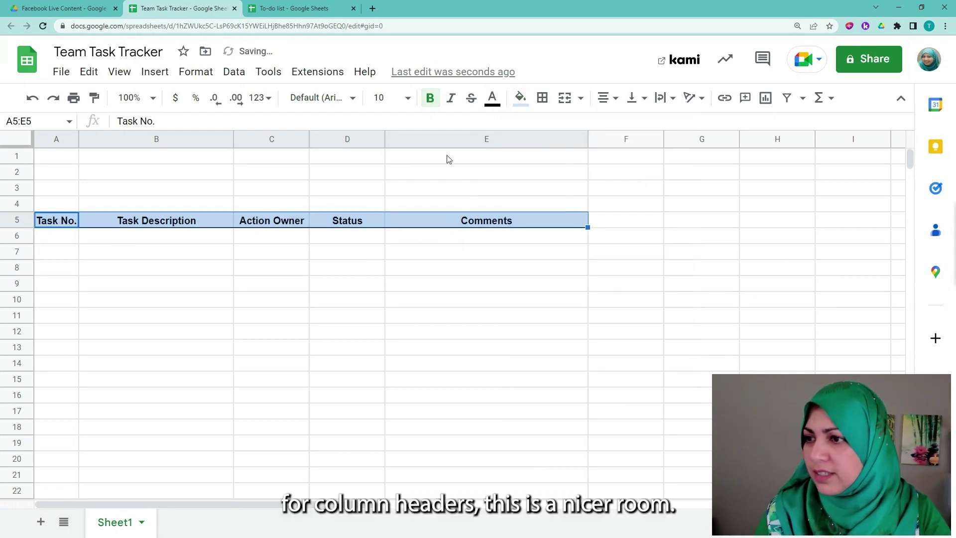
pyautogui.press('Down')
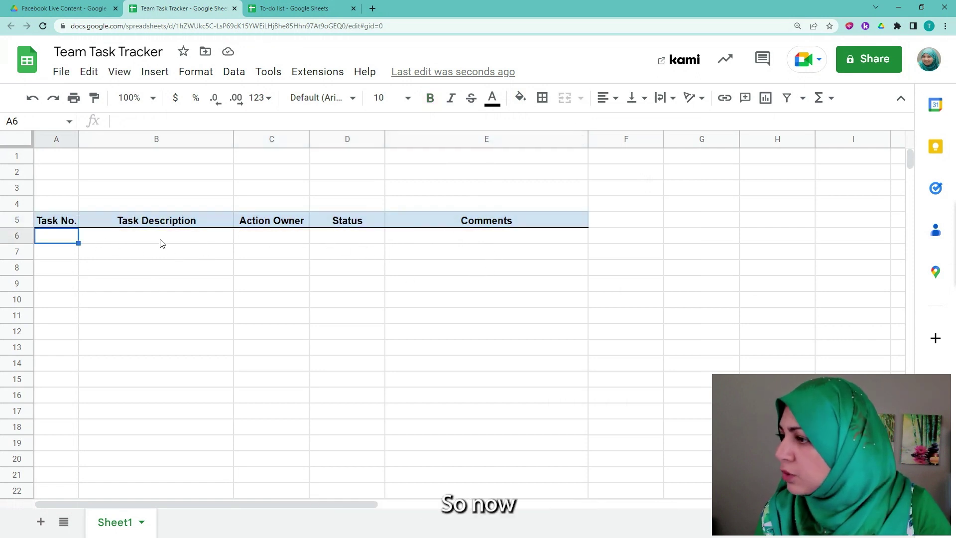
pyautogui.click(275, 224)
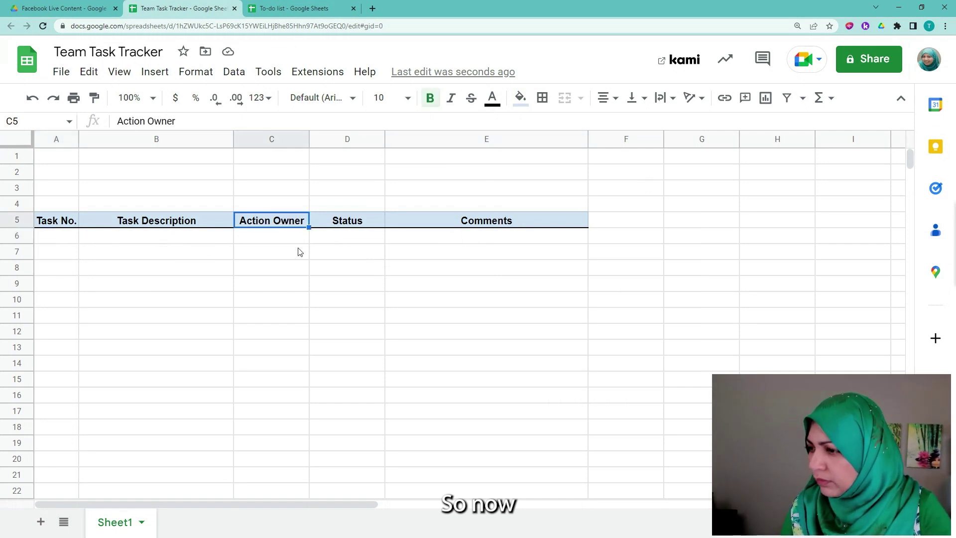
pyautogui.click(356, 238)
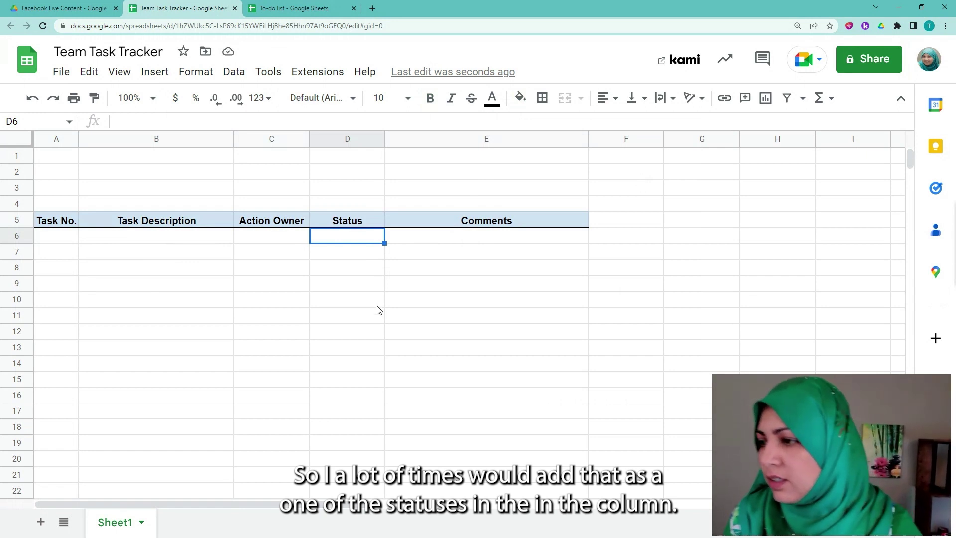
# Step: List the status options Not Started, In Progress, Stuck and Complete in cells D1 to D4, above the Status header
pyautogui.click(358, 159)
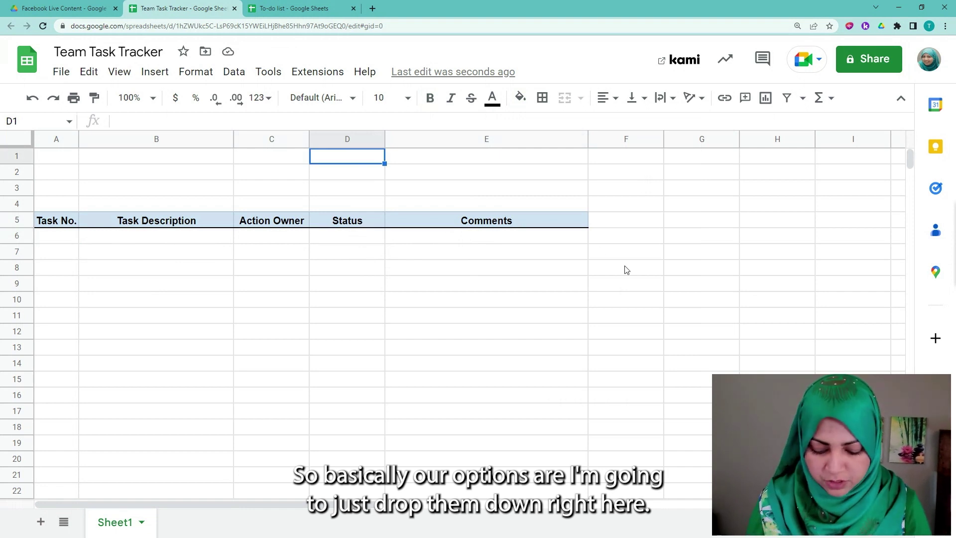
pyautogui.write('Not Started')
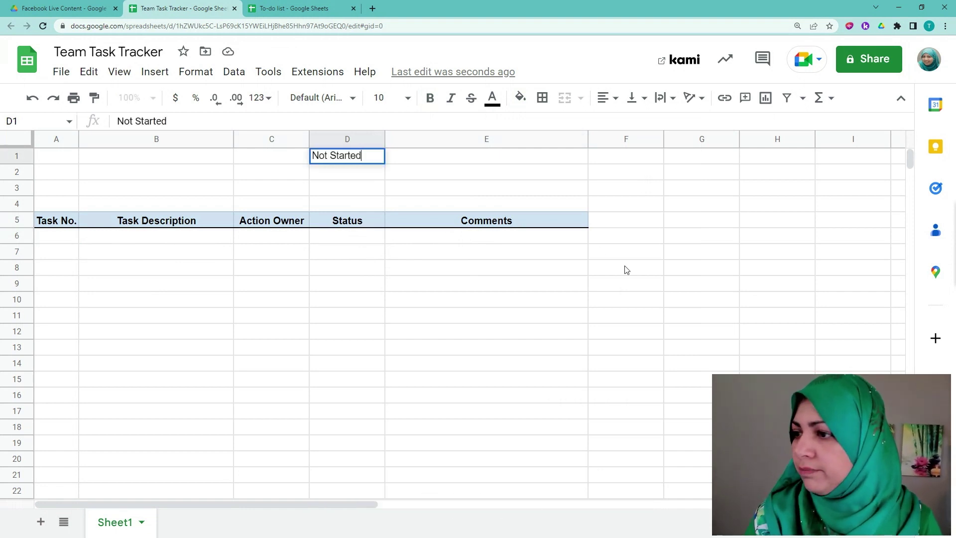
pyautogui.press('Return')
pyautogui.write('In Pr')
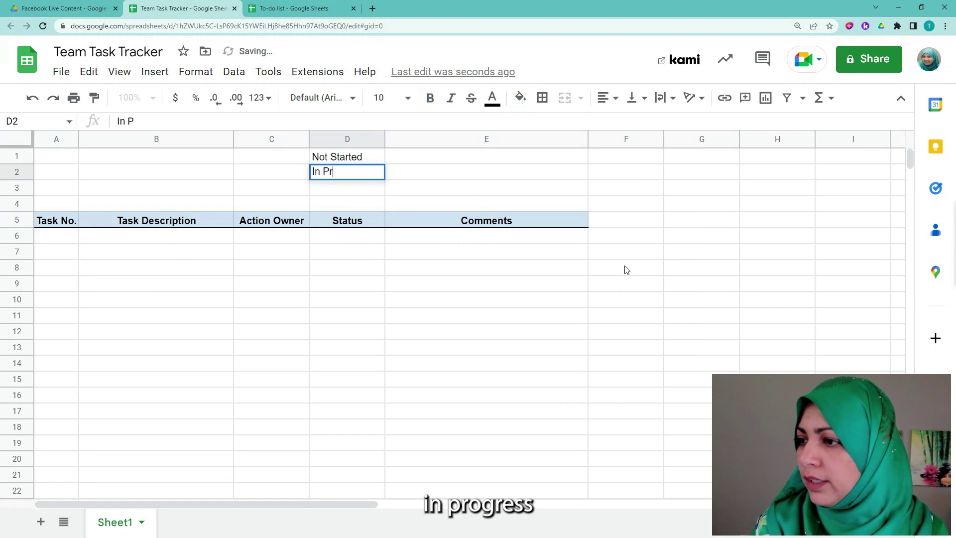
pyautogui.write('ogress')
pyautogui.press('Return')
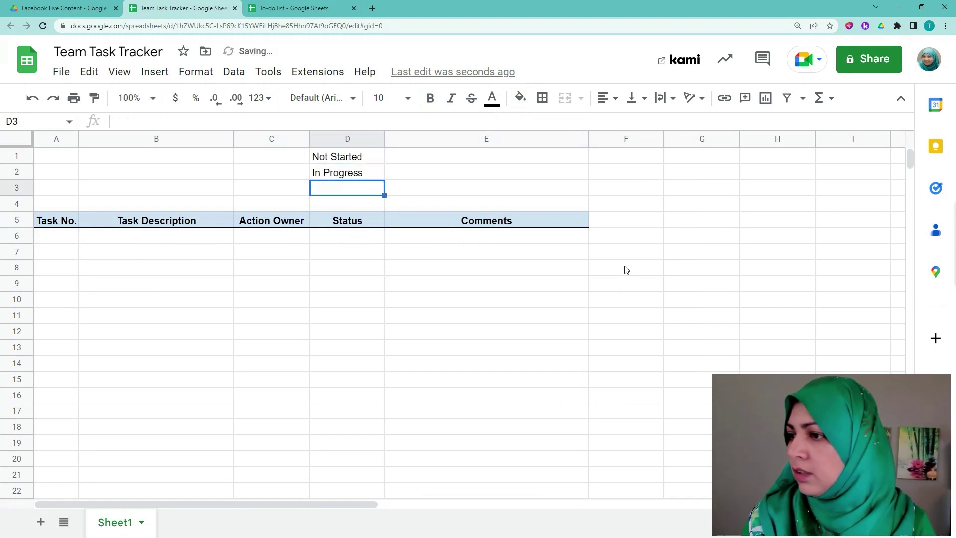
pyautogui.write('S')
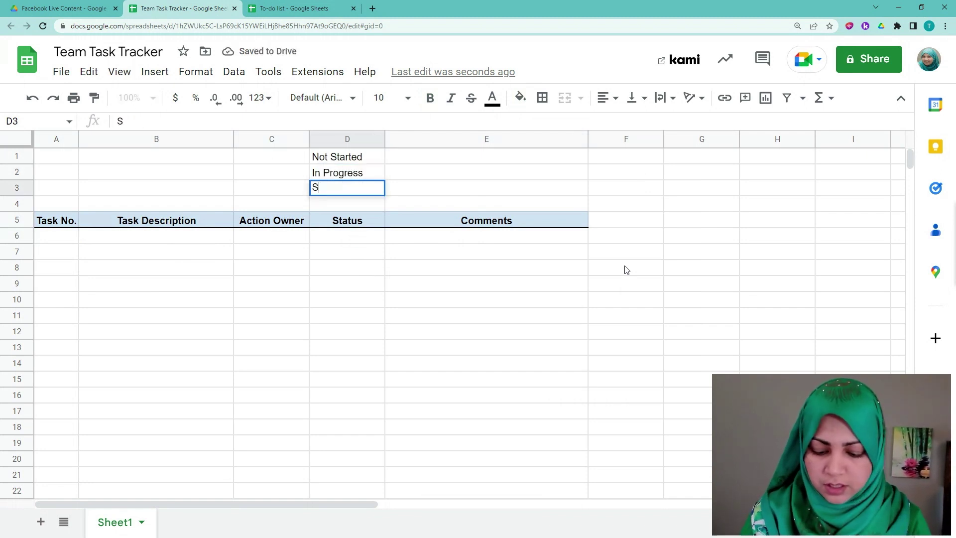
pyautogui.write('tuck')
pyautogui.press('Return')
pyautogui.write('Complete')
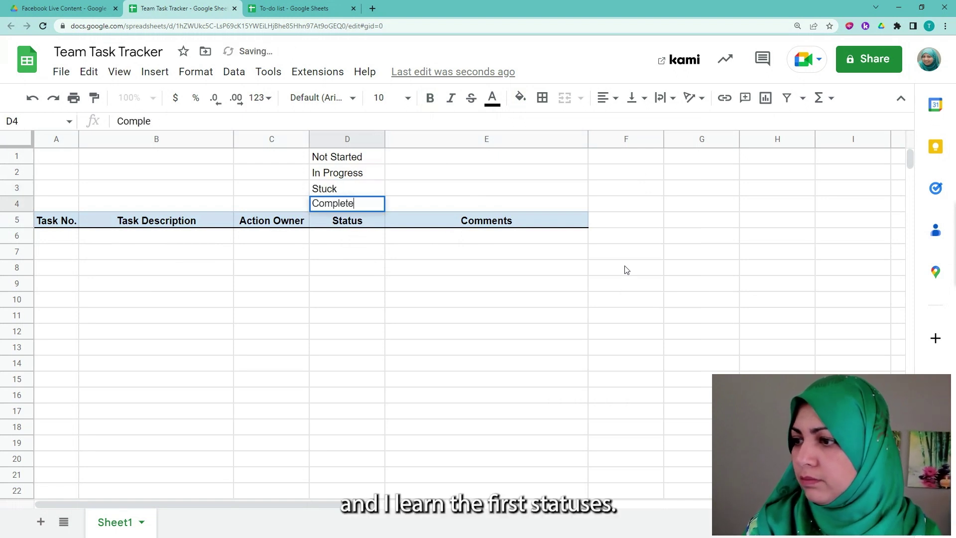
pyautogui.press('Return')
# Step: Select the four status options in D1:D4
pyautogui.press('Up')
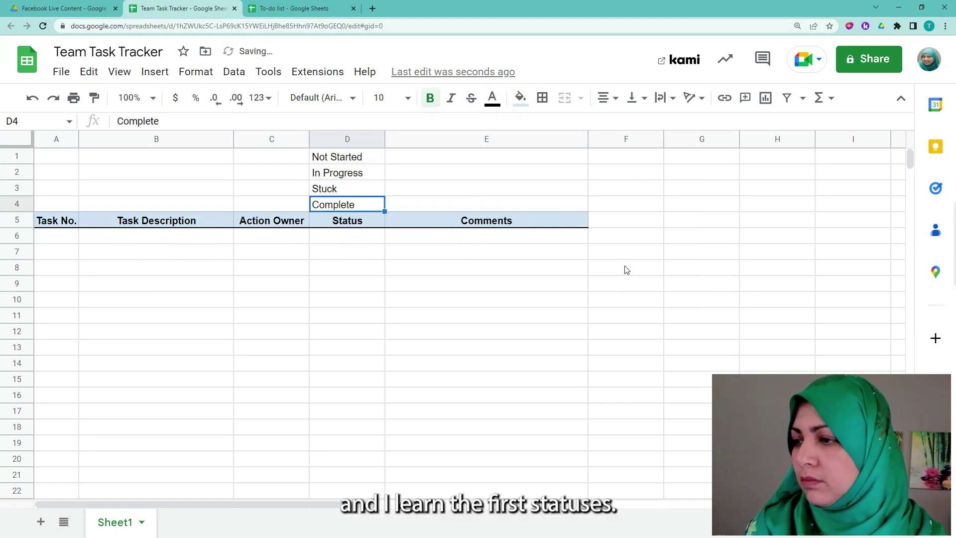
pyautogui.press('Up')
pyautogui.press('Up')
pyautogui.press('Up')
pyautogui.hotkey('shift', 'Down')
pyautogui.hotkey('shift', 'Down')
pyautogui.hotkey('shift', 'Down')
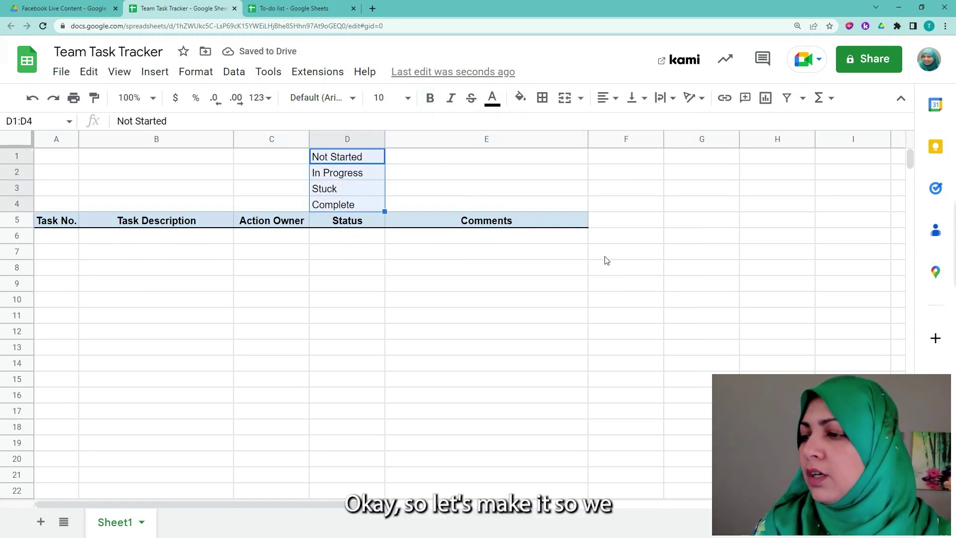
pyautogui.click(347, 238)
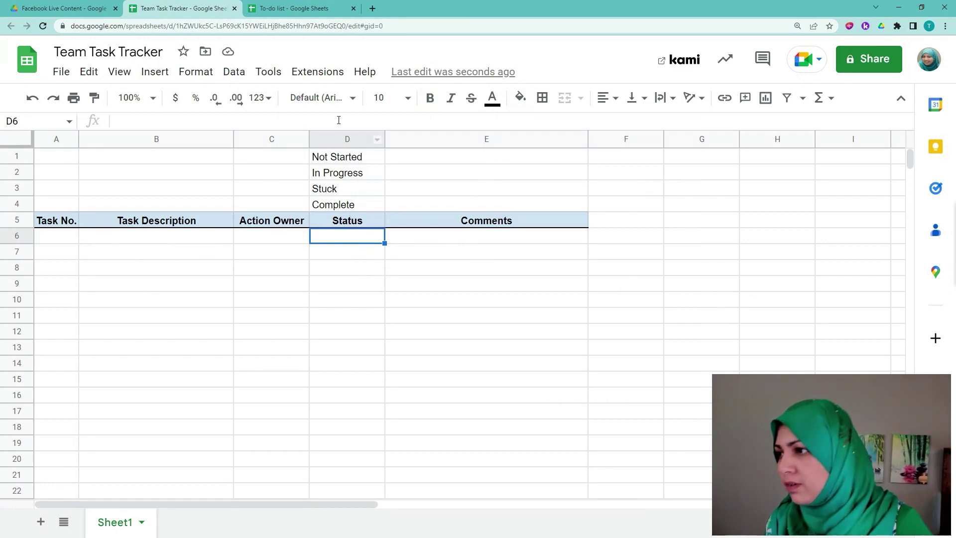
pyautogui.click(241, 75)
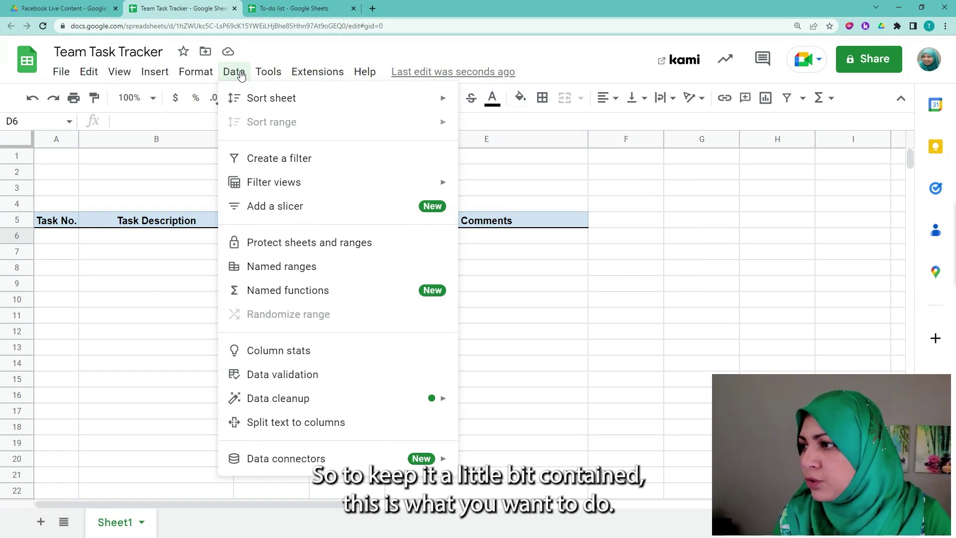
pyautogui.click(567, 319)
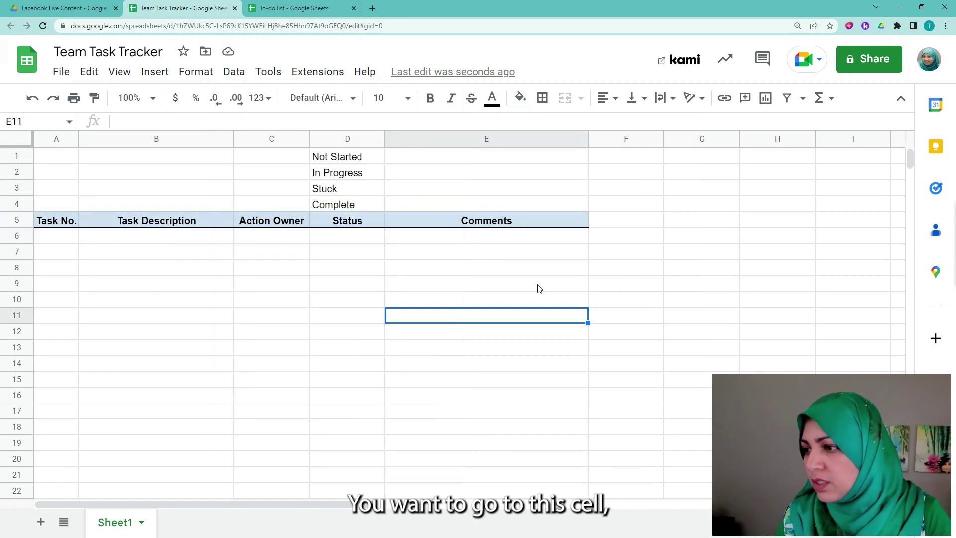
pyautogui.click(363, 236)
pyautogui.scroll(-4, 339, 333)
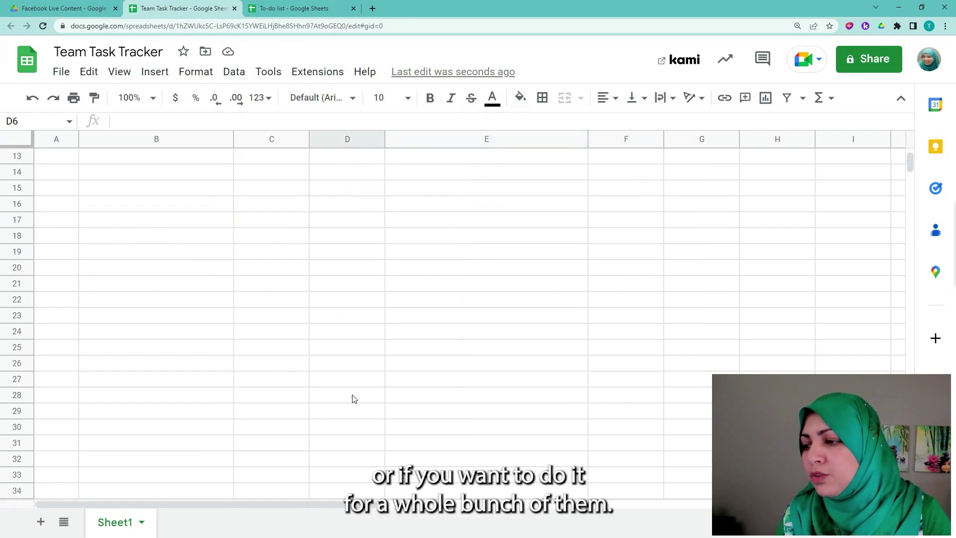
pyautogui.keyDown('shift'); pyautogui.click(355, 431); pyautogui.keyUp('shift')
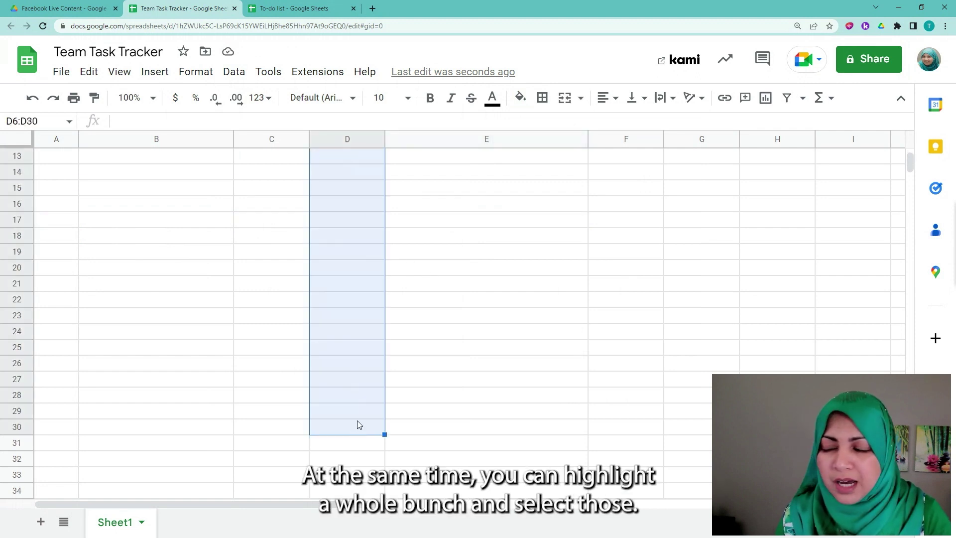
pyautogui.scroll(4, 379, 362)
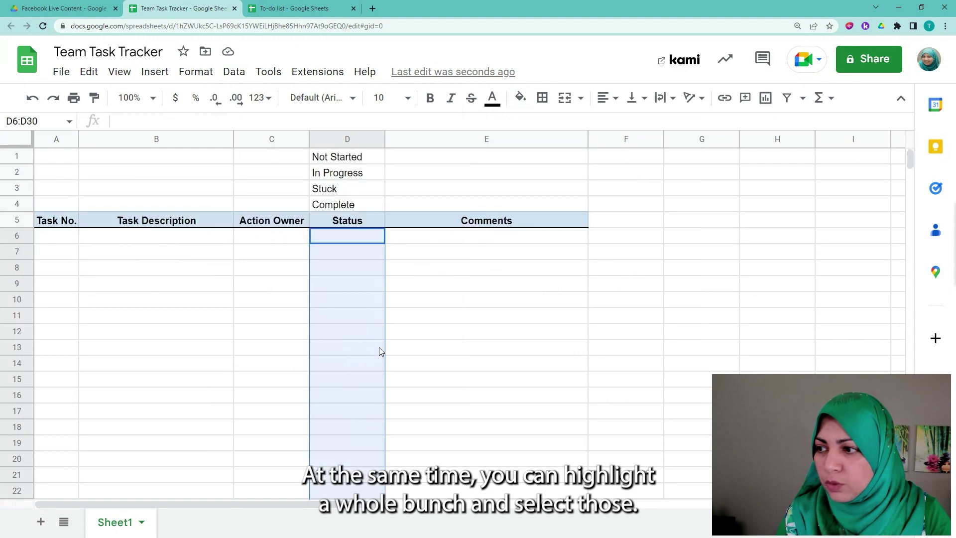
# Step: Add a dropdown data validation rule to cell D6, the first cell under Status
pyautogui.click(347, 239)
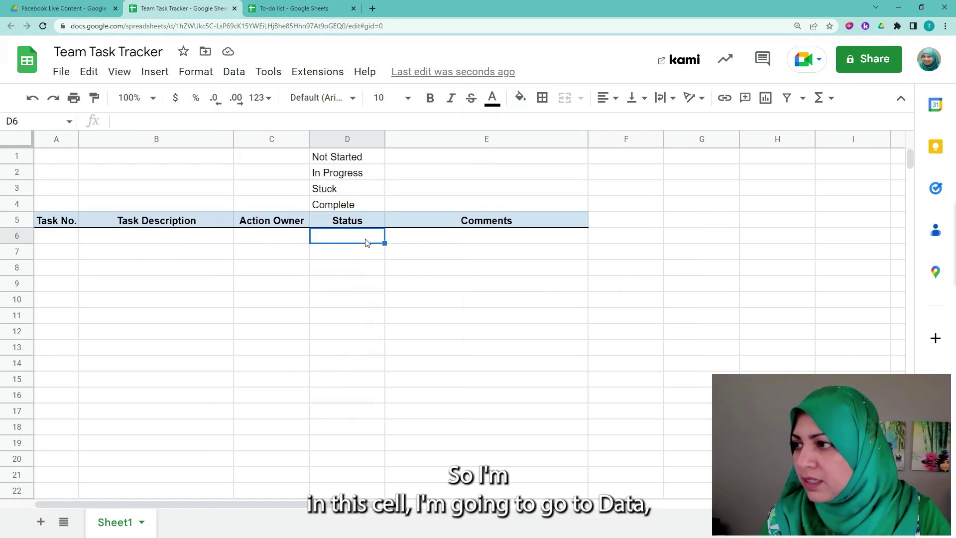
pyautogui.click(232, 73)
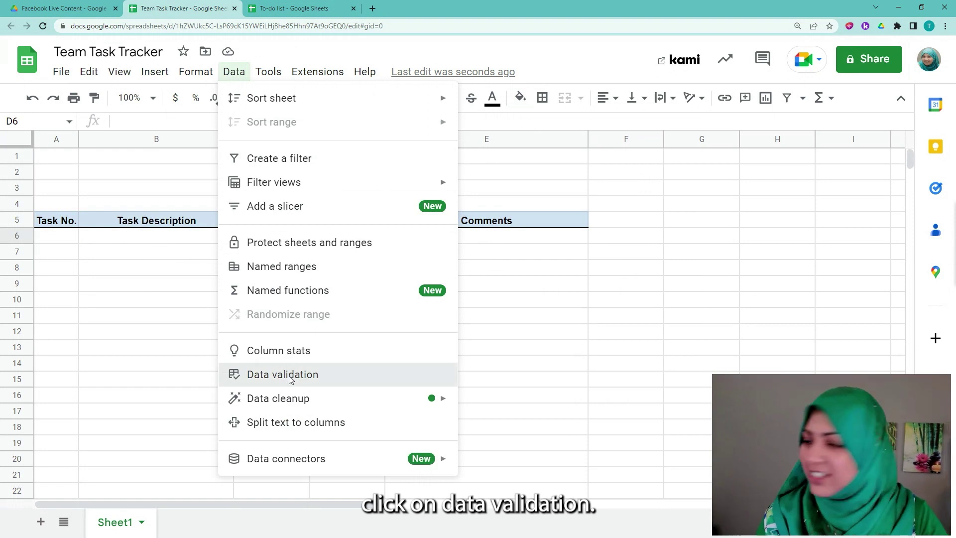
pyautogui.click(290, 379)
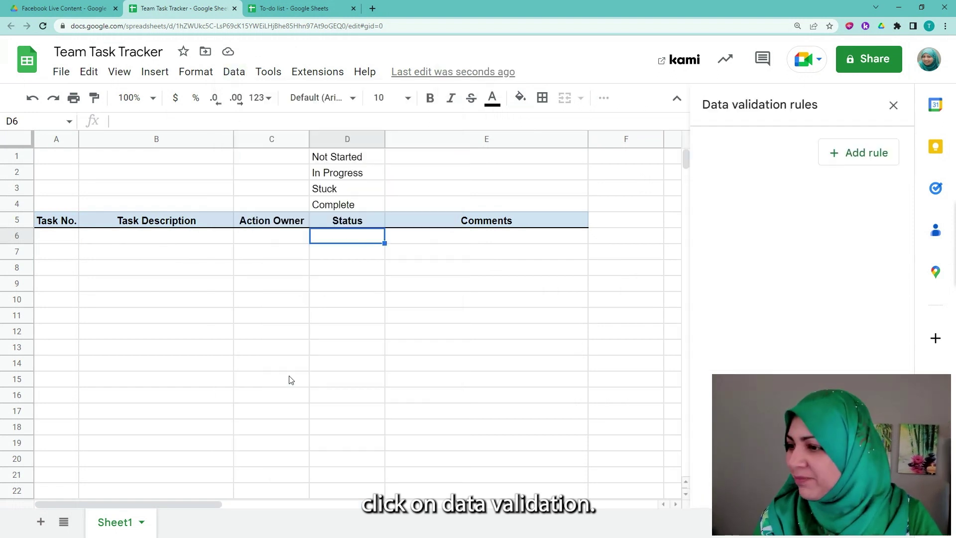
pyautogui.click(859, 156)
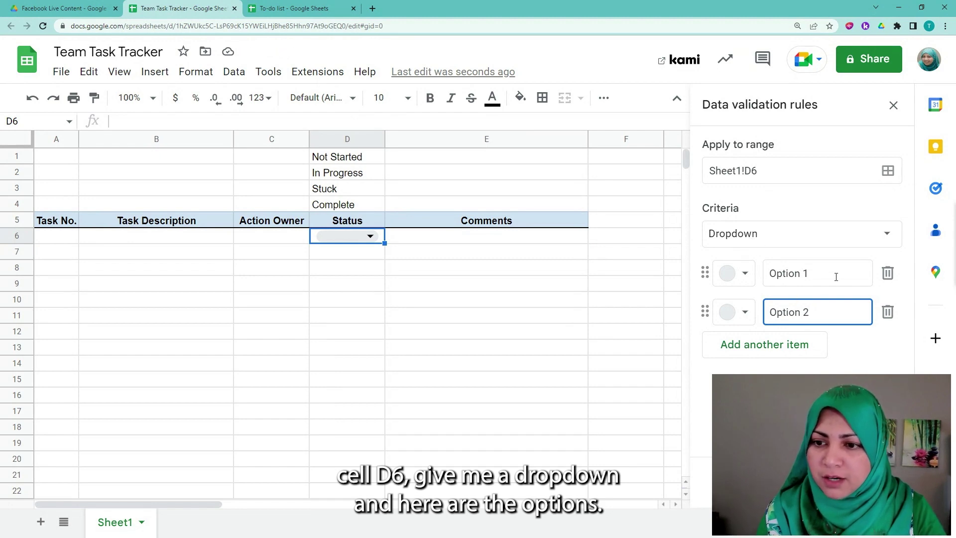
# Step: Name the first two dropdown options Not Started and In Progress
pyautogui.click(817, 277)
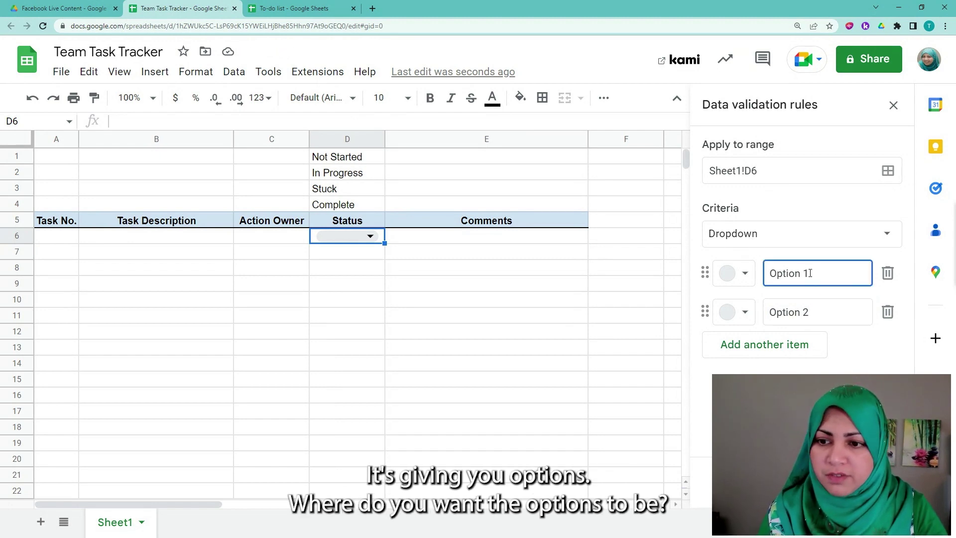
pyautogui.hotkey('ctrl', 'a')
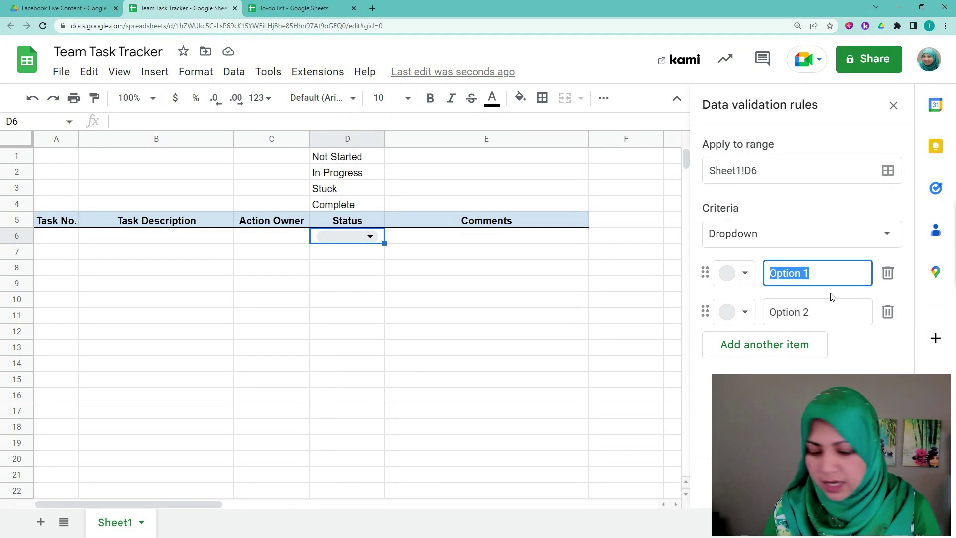
pyautogui.write('Not Started')
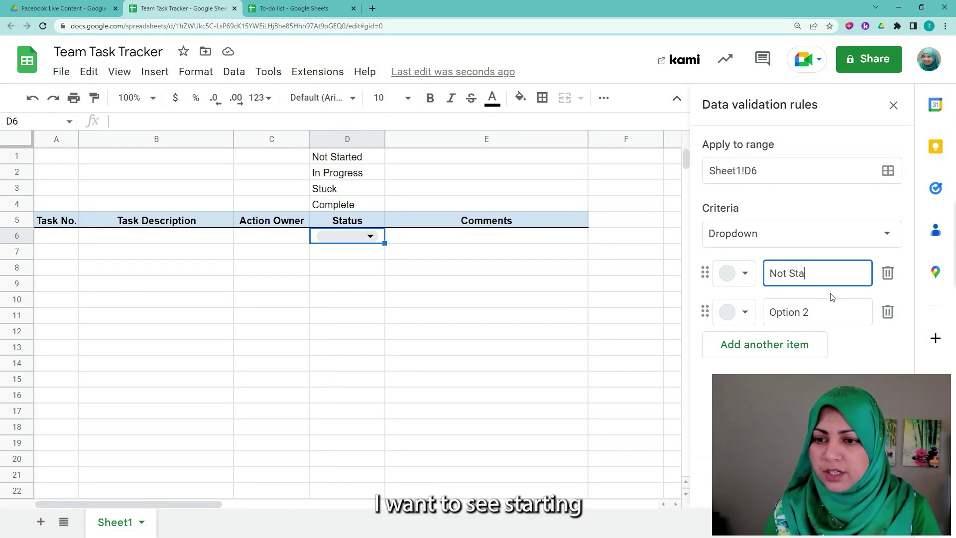
pyautogui.click(841, 312)
pyautogui.hotkey('ctrl', 'a')
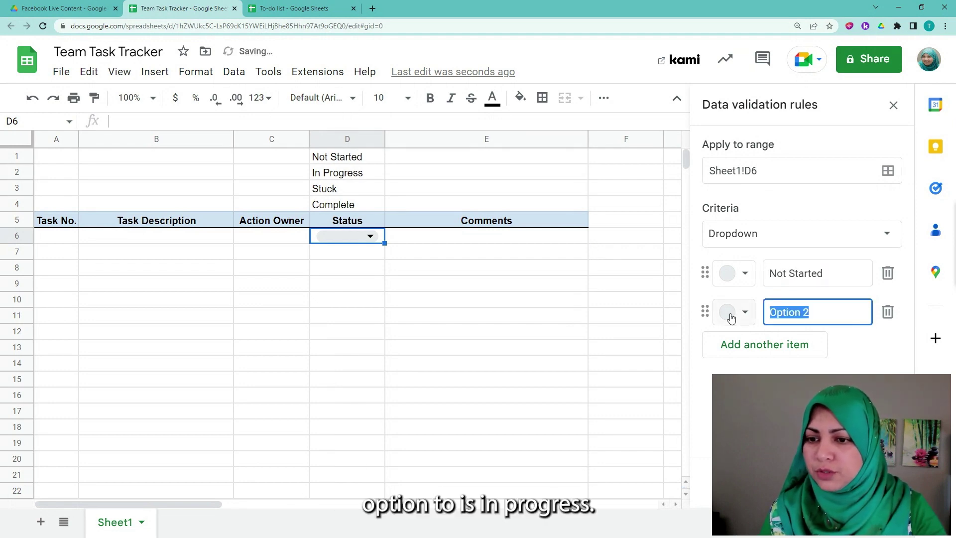
pyautogui.write('In Pro')
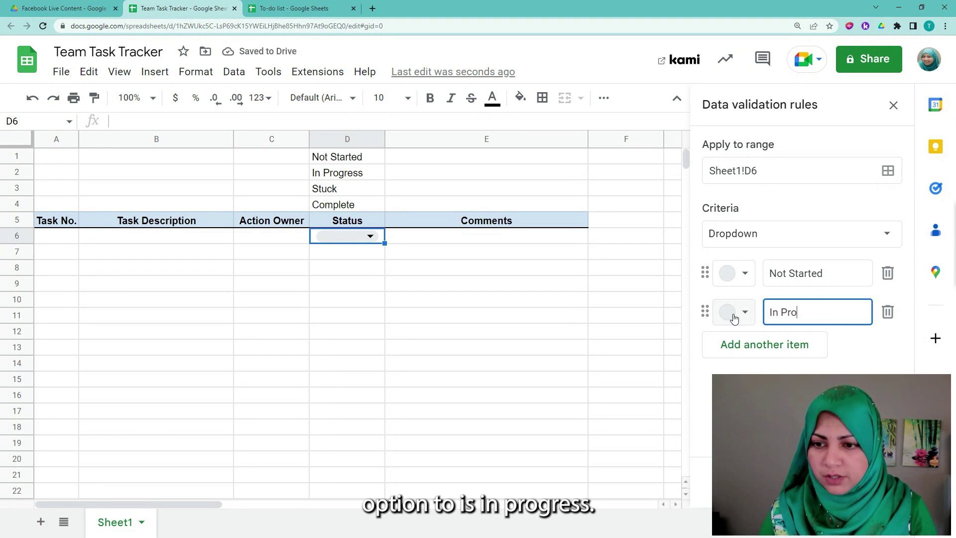
pyautogui.write('gress')
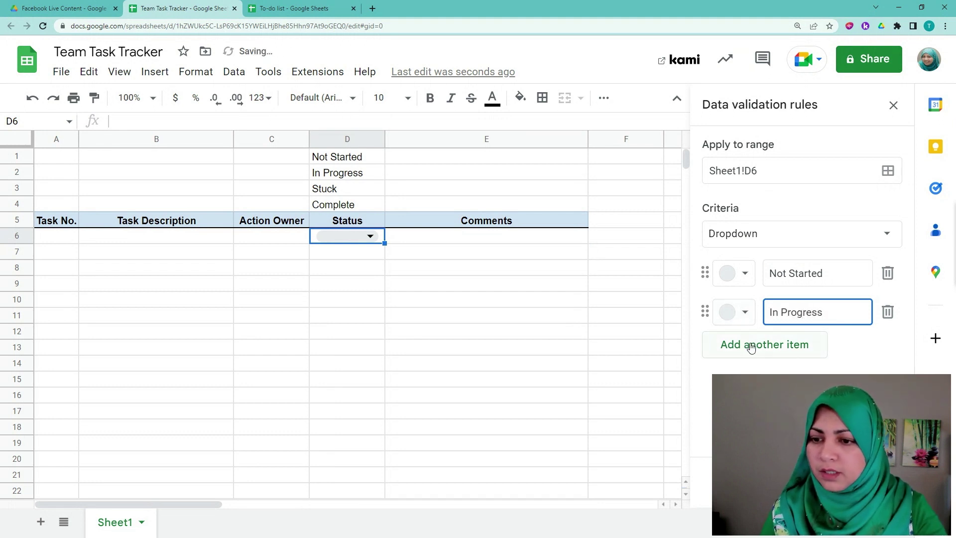
# Step: Add two more dropdown options, Stuck and Complete, to the validation rule
pyautogui.click(752, 344)
pyautogui.click(806, 350)
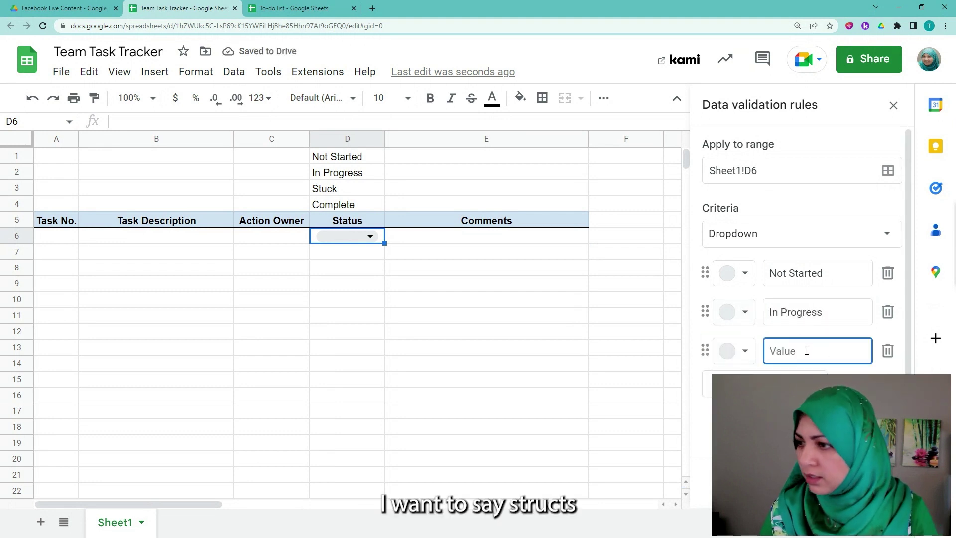
pyautogui.write('Stuck')
pyautogui.click(751, 383)
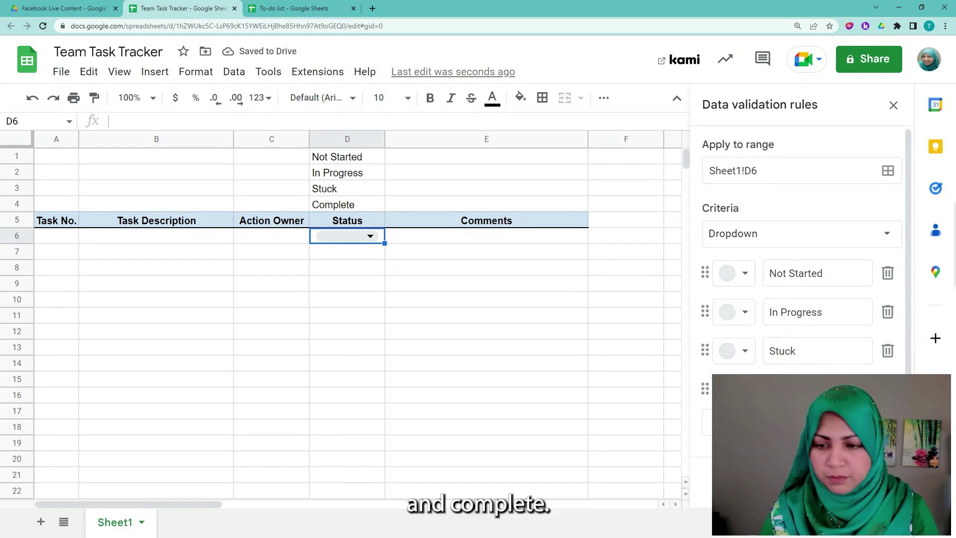
# Step: Set the color of the Complete dropdown option to light green
pyautogui.click(734, 390)
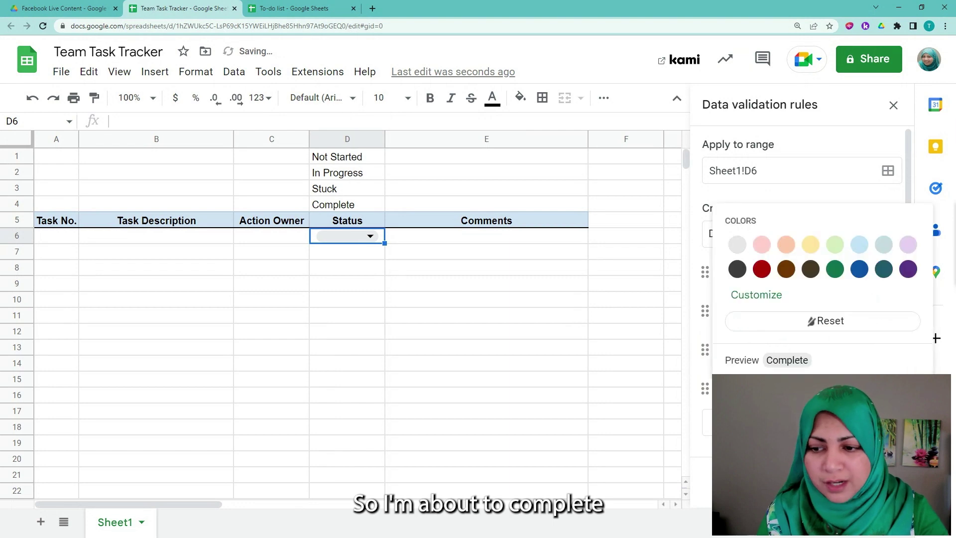
pyautogui.click(835, 245)
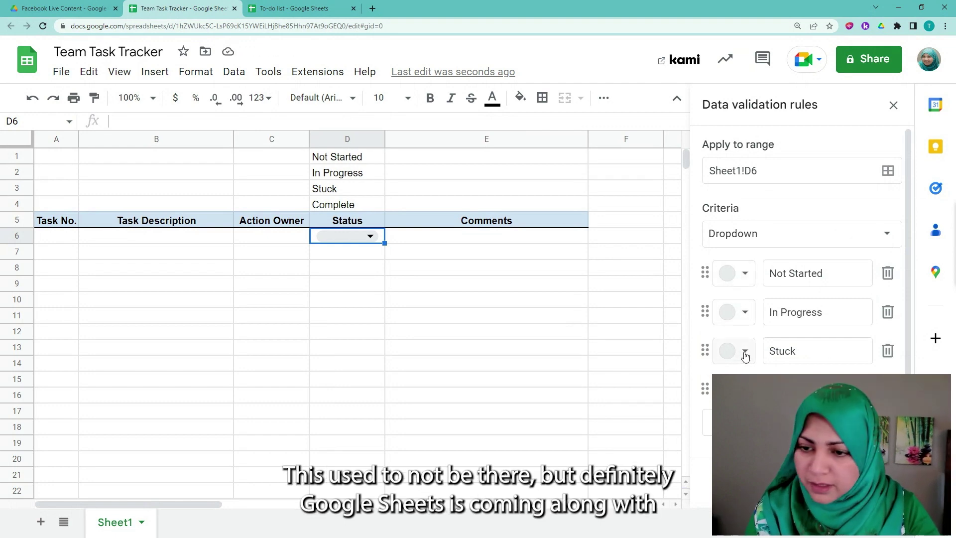
# Step: Color the dropdown options: light red for Stuck, light yellow for In Progress and light blue for Not Started
pyautogui.click(745, 353)
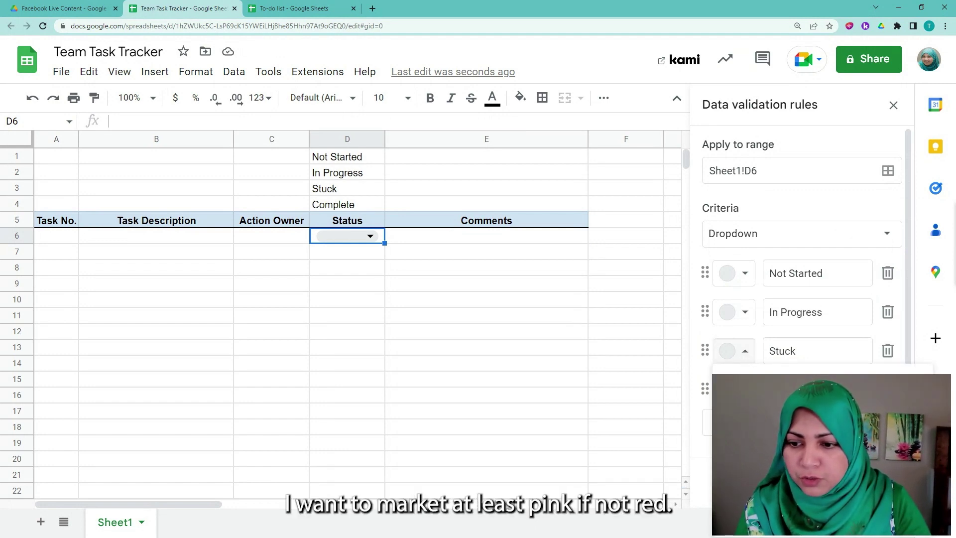
pyautogui.click(755, 388)
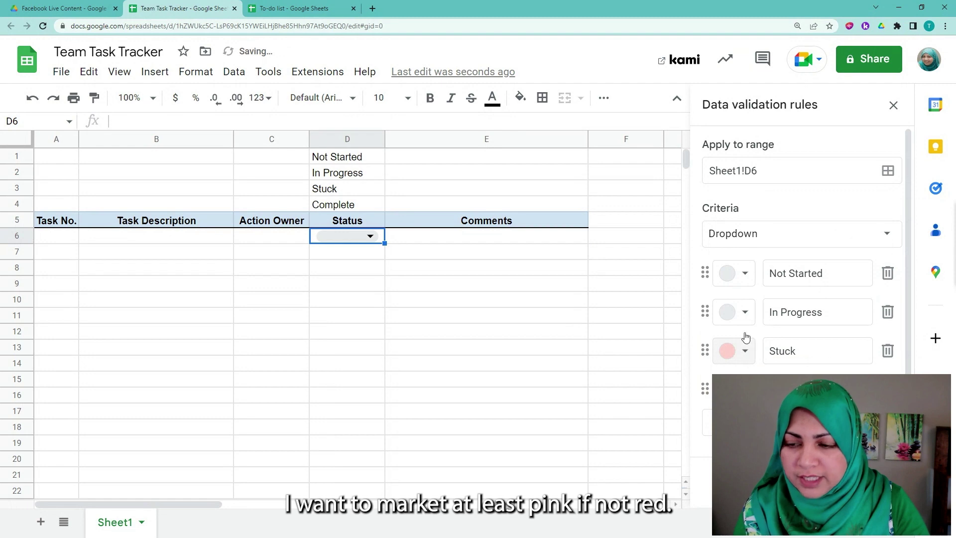
pyautogui.click(738, 311)
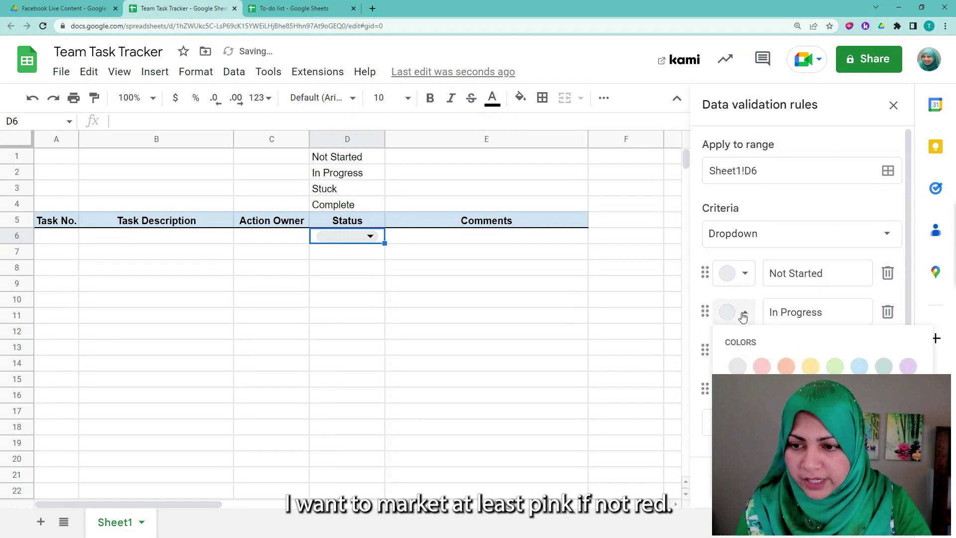
pyautogui.click(811, 369)
pyautogui.click(736, 273)
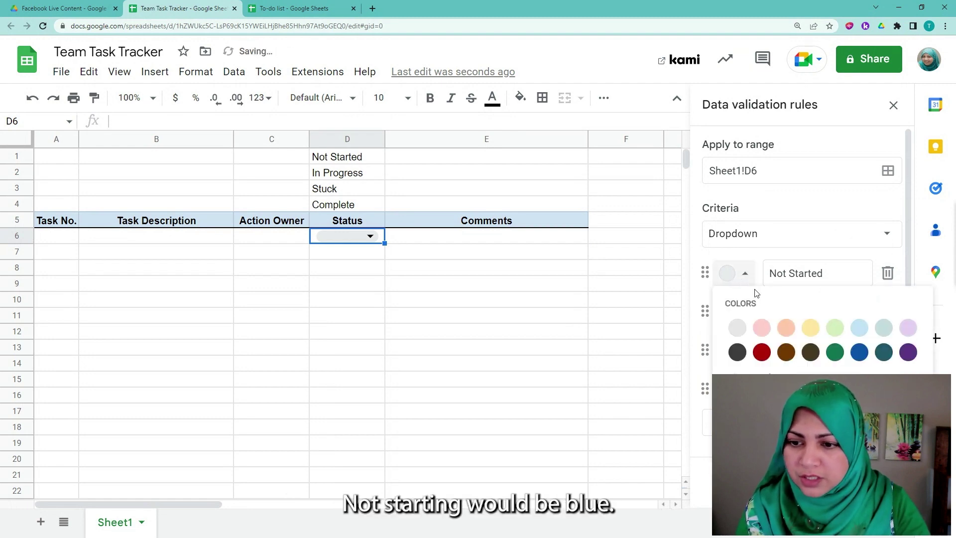
pyautogui.click(860, 333)
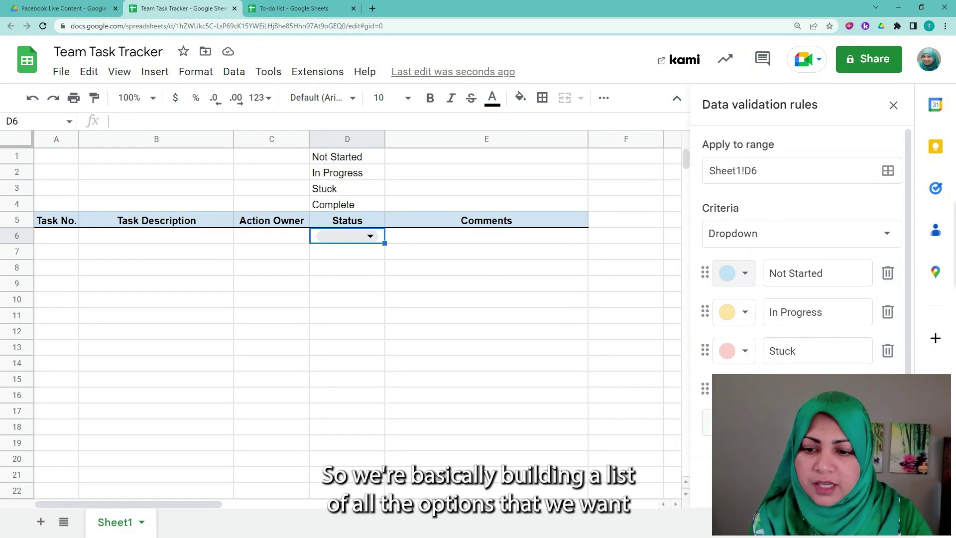
# Step: Enable help text for the selected cell in the rule's advanced options, reading "Select a value from the drop-down"
pyautogui.scroll(-1, 860, 352)
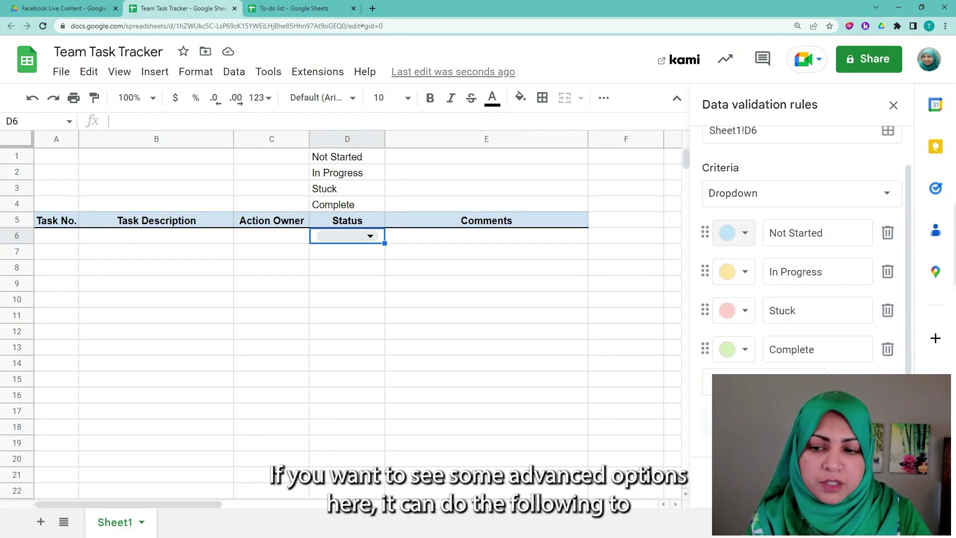
pyautogui.scroll(-4, 808, 339)
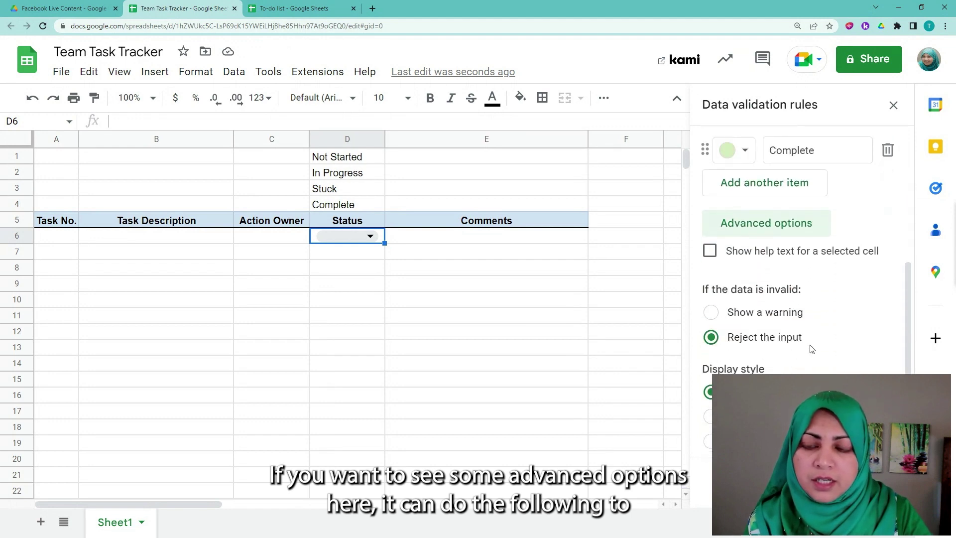
pyautogui.click(709, 252)
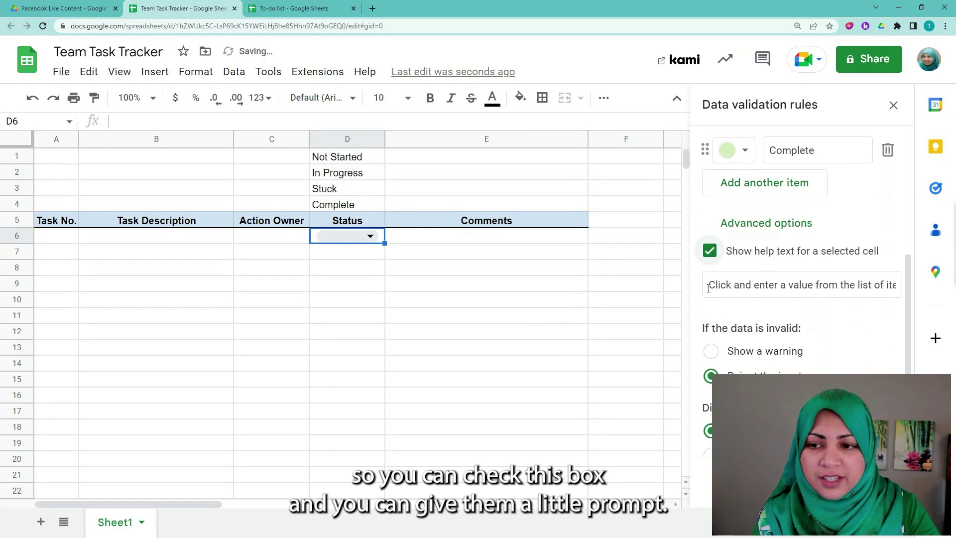
pyautogui.click(789, 287)
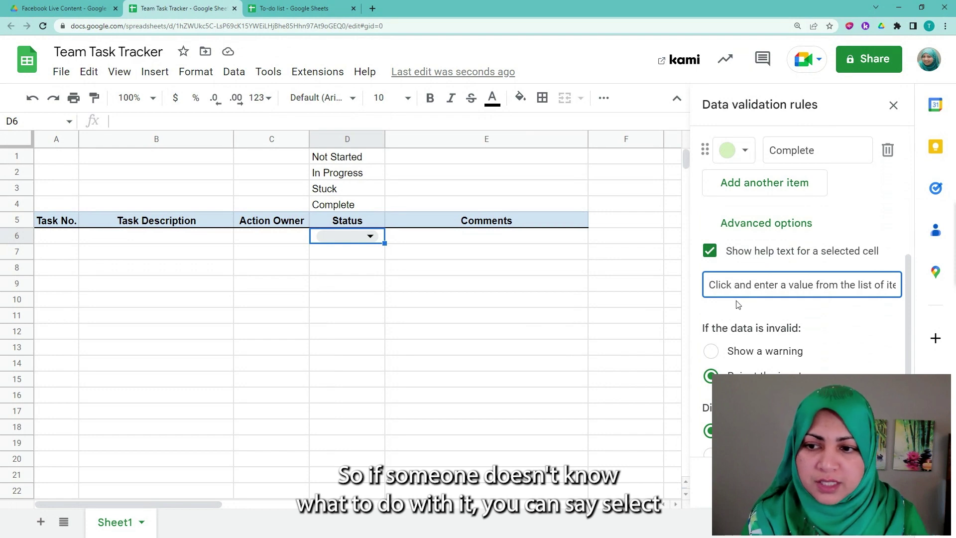
pyautogui.hotkey('ctrl', 'a')
pyautogui.write('Selec')
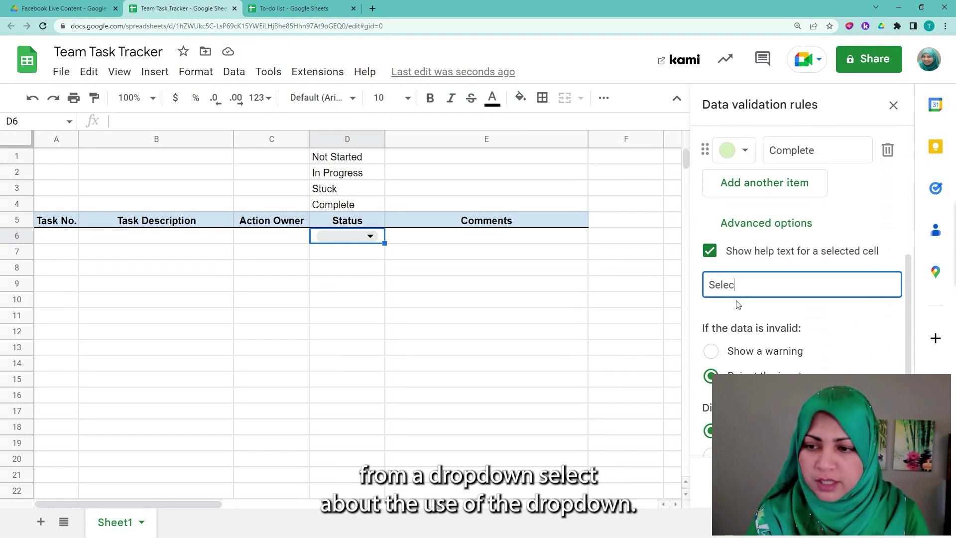
pyautogui.write('t a value from')
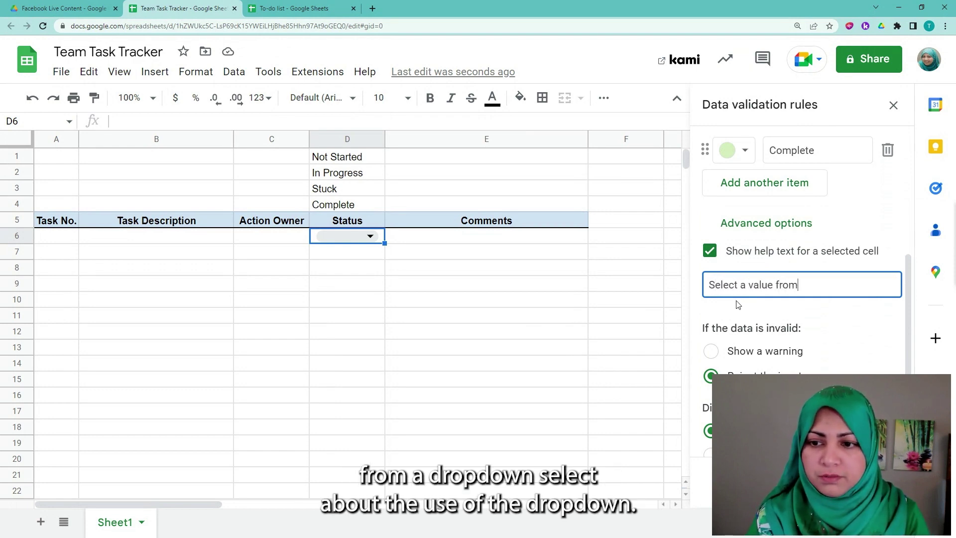
pyautogui.write(' the drop-do')
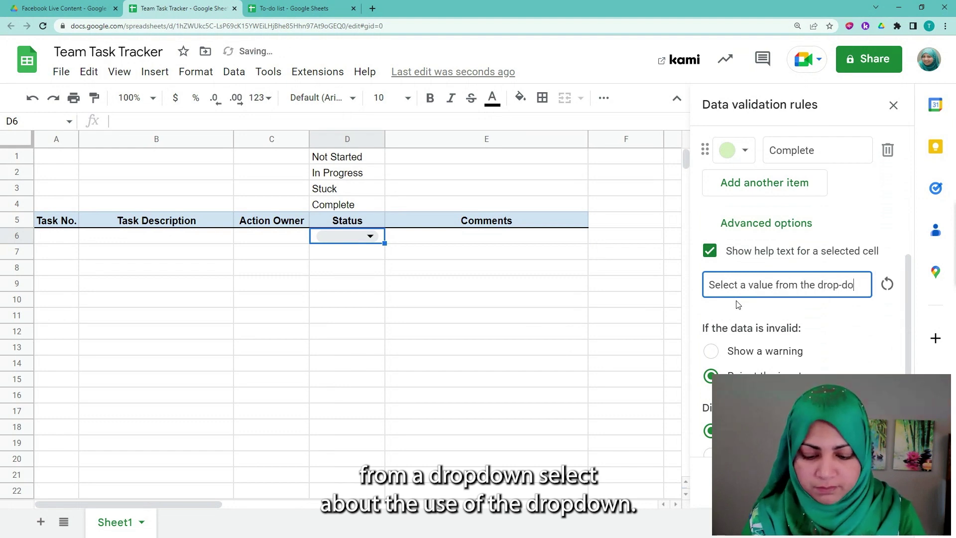
pyautogui.write('wn')
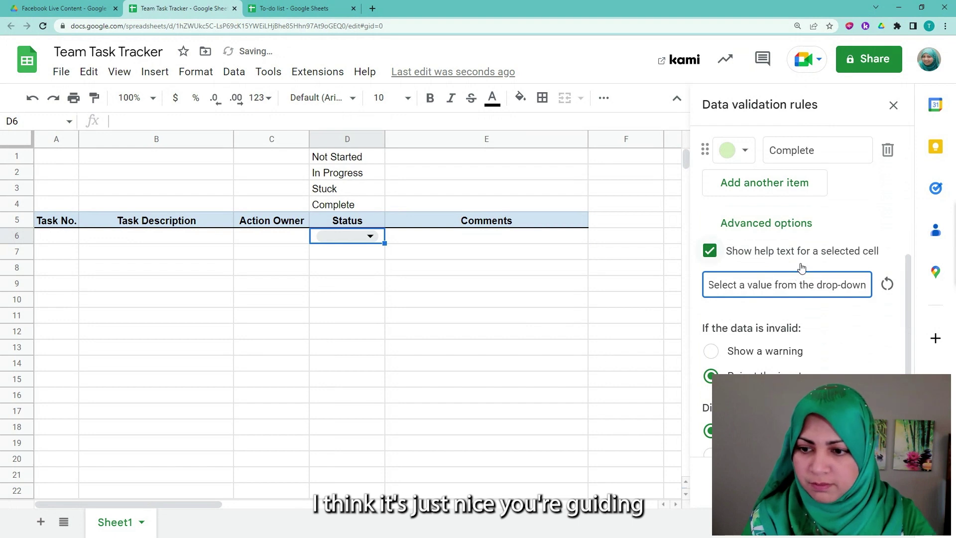
# Step: Set the validation rule to reject invalid input, save it, and check the option list in D6
pyautogui.scroll(-2, 812, 304)
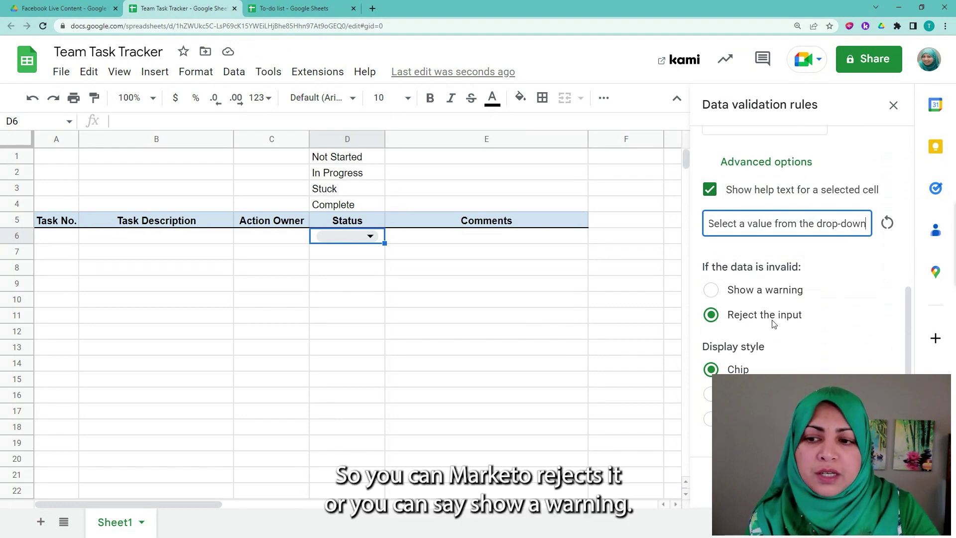
pyautogui.click(711, 291)
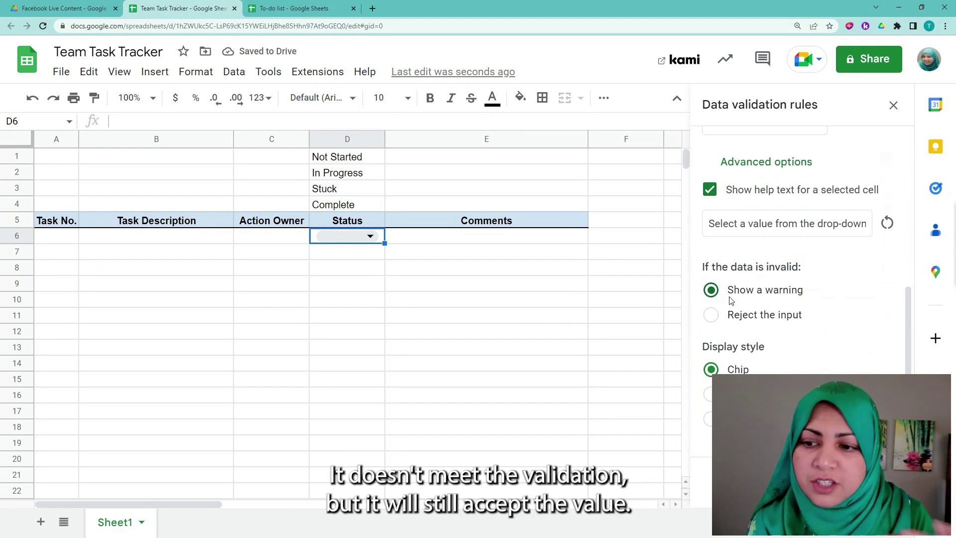
pyautogui.click(712, 319)
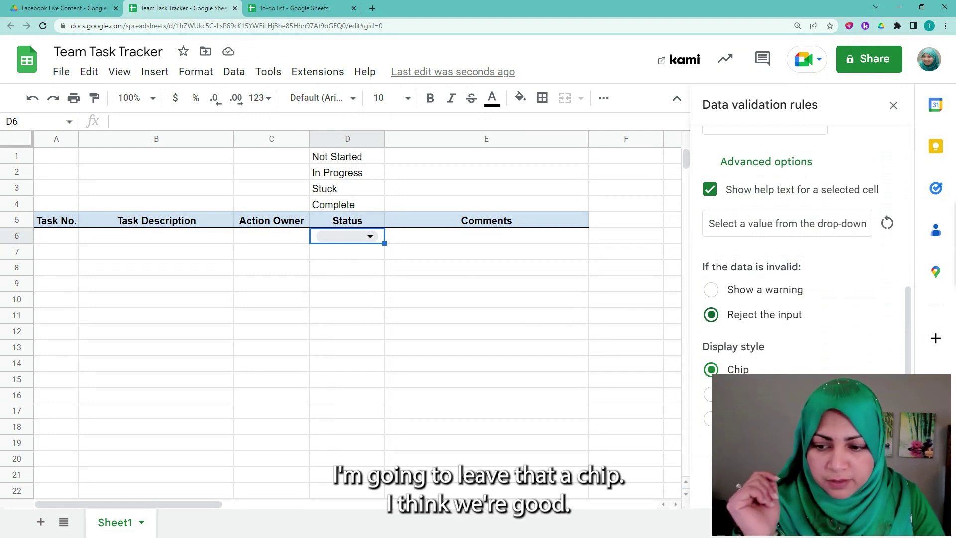
pyautogui.click(878, 482)
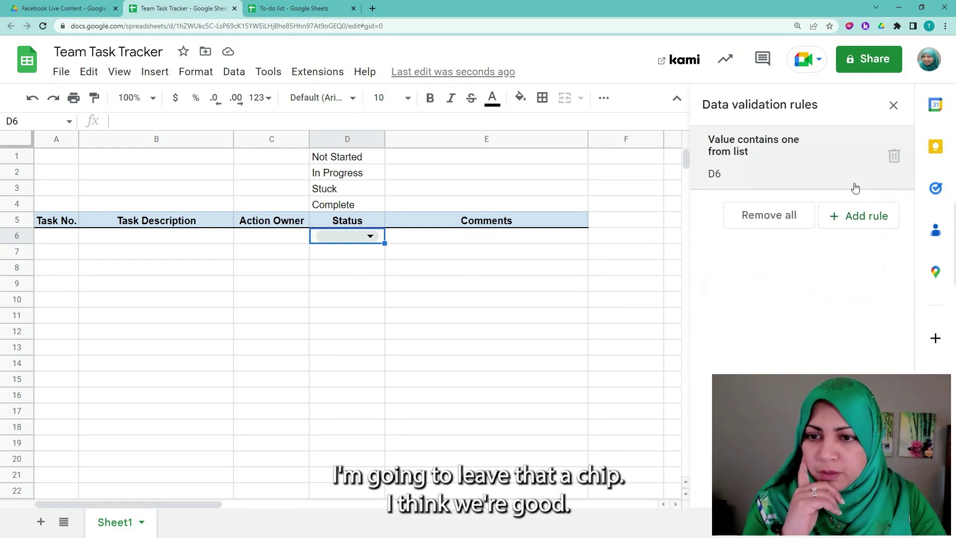
pyautogui.click(893, 105)
pyautogui.click(371, 238)
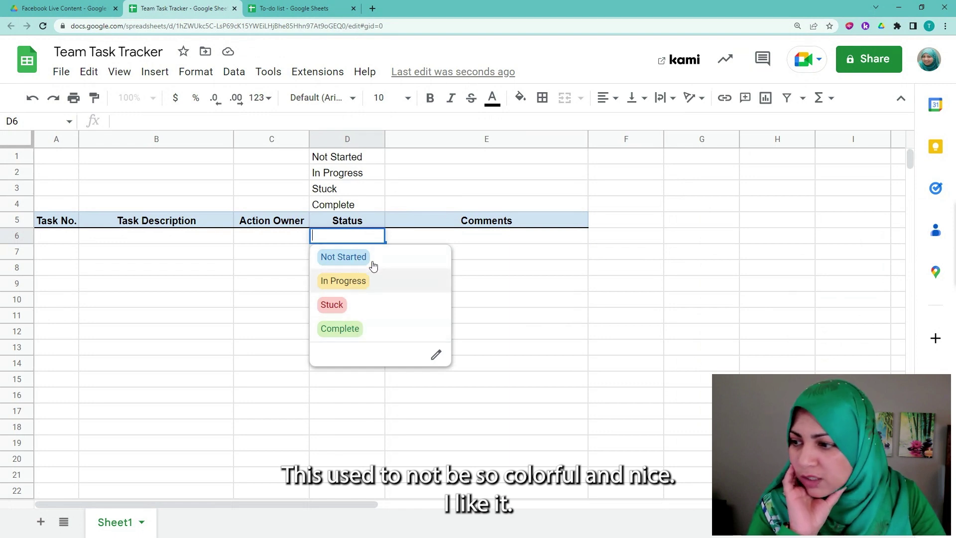
pyautogui.click(486, 242)
# Step: Enter task number 1 in A6 and the task description "Create a Task Tracker" in B6
pyautogui.click(75, 240)
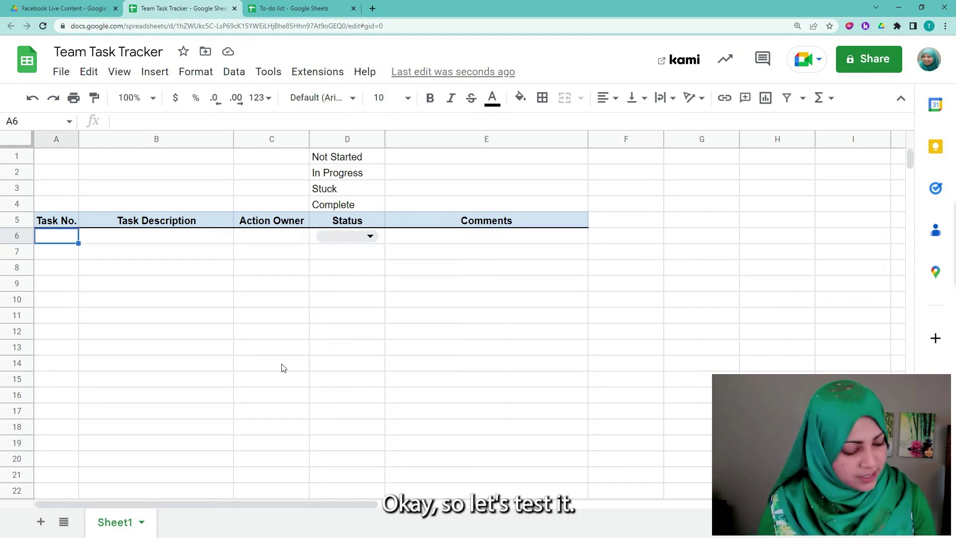
pyautogui.write('1')
pyautogui.press('Tab')
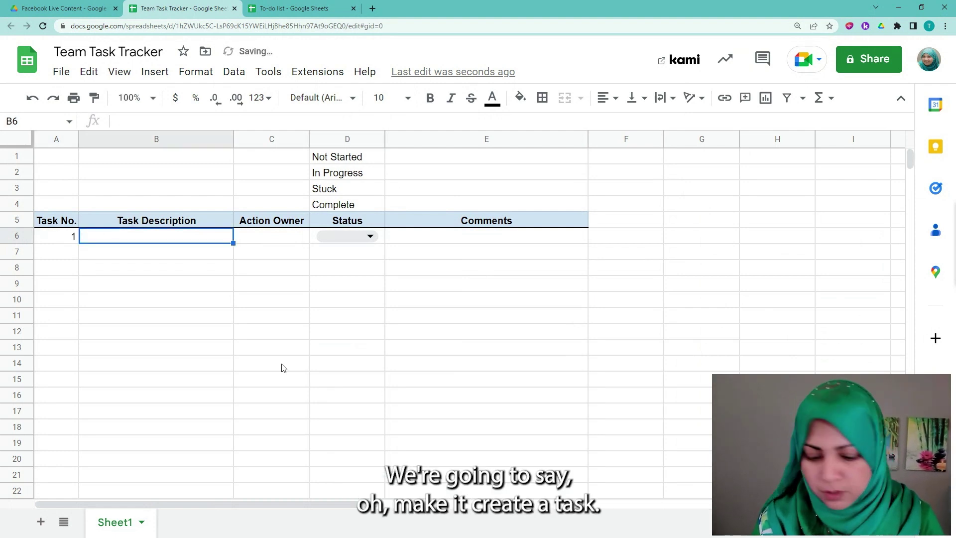
pyautogui.write('Te')
pyautogui.press('BackSpace')
pyautogui.press('BackSpace')
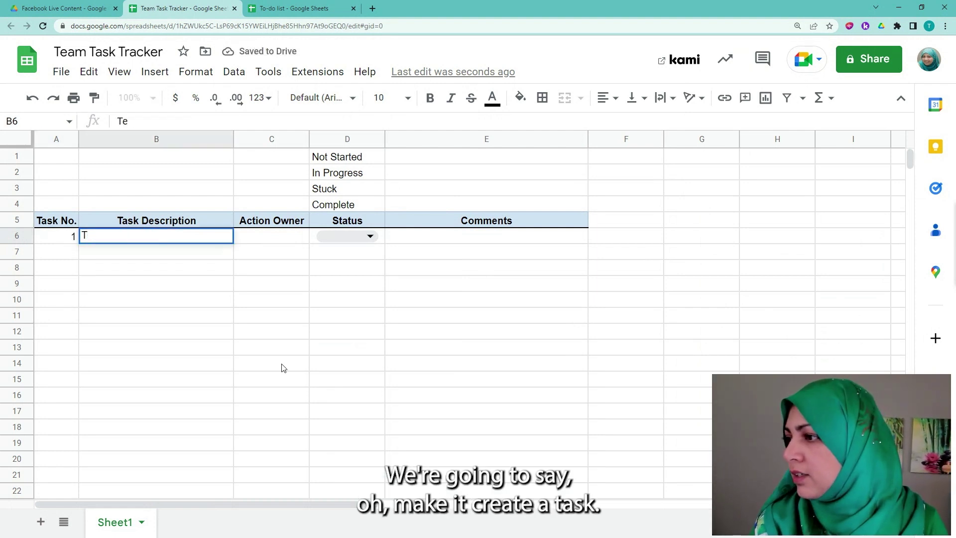
pyautogui.write('Create ')
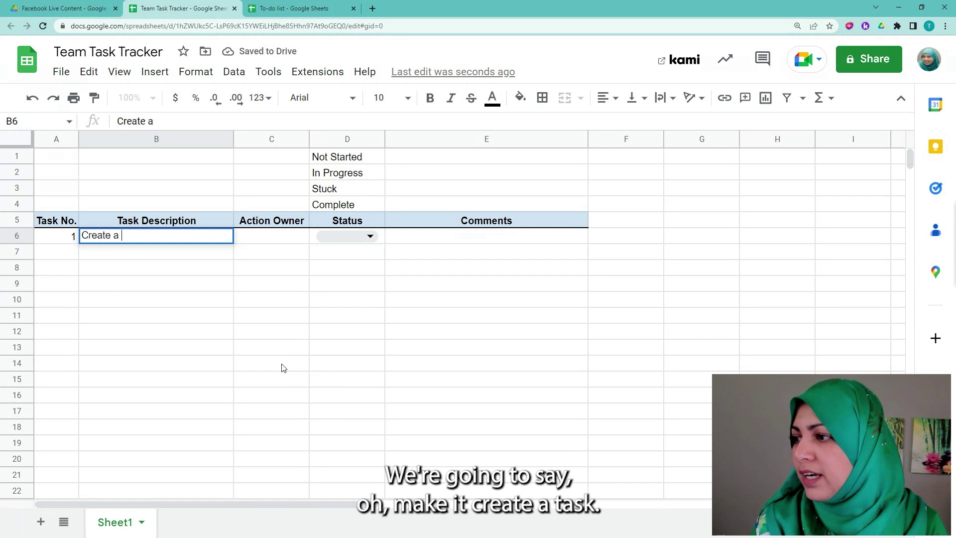
pyautogui.write('a Task ')
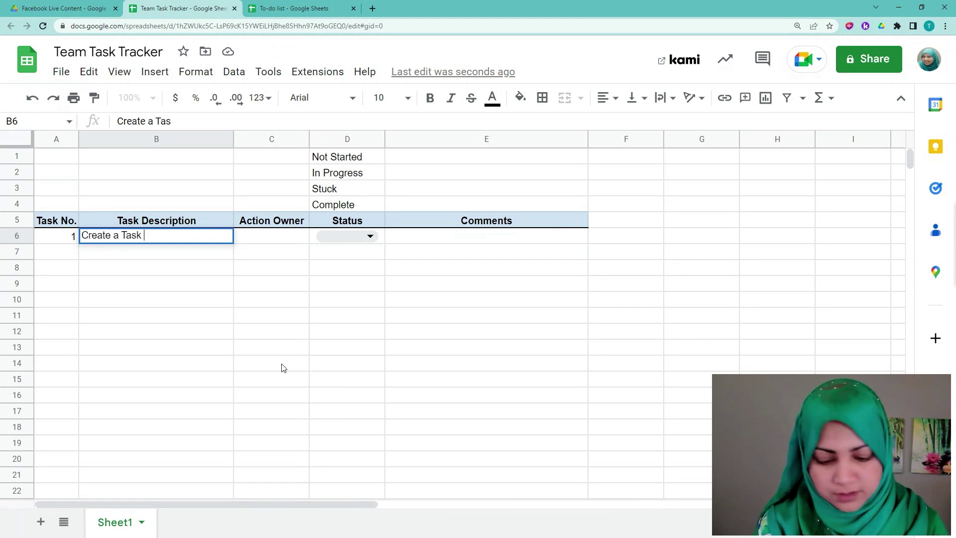
pyautogui.write('Tracker')
pyautogui.press('Tab')
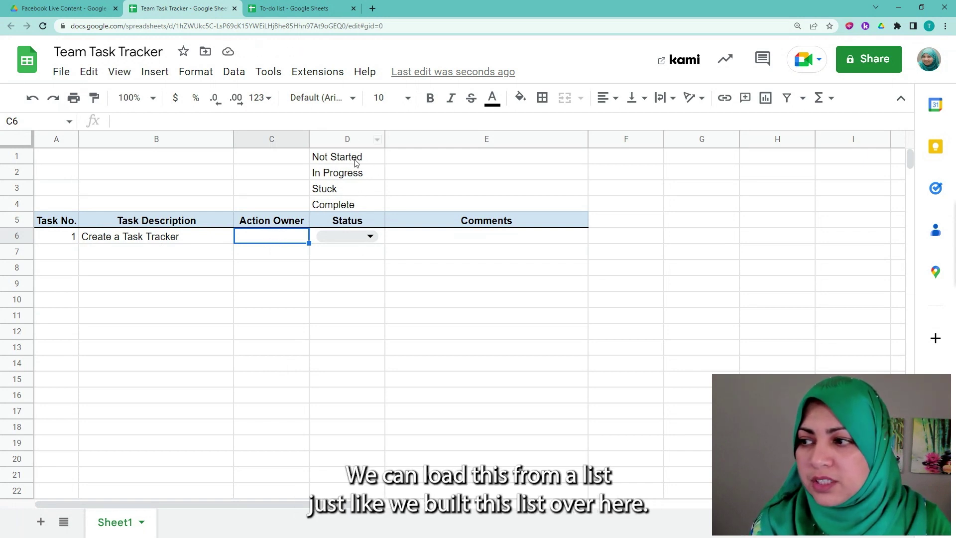
# Step: Delete the demonstration list of status values in D1:D4 above the header row
pyautogui.moveTo(358, 160); pyautogui.dragTo(359, 206)
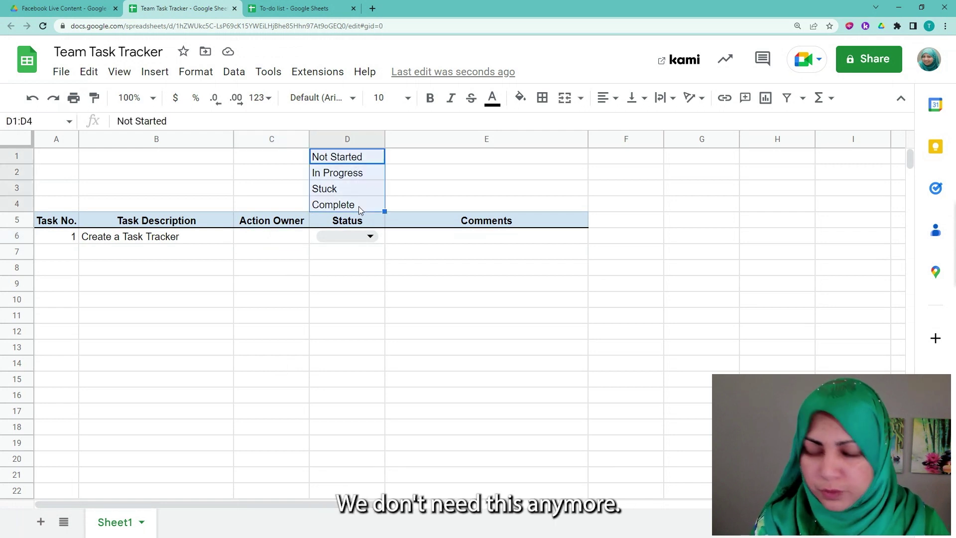
pyautogui.press('Delete')
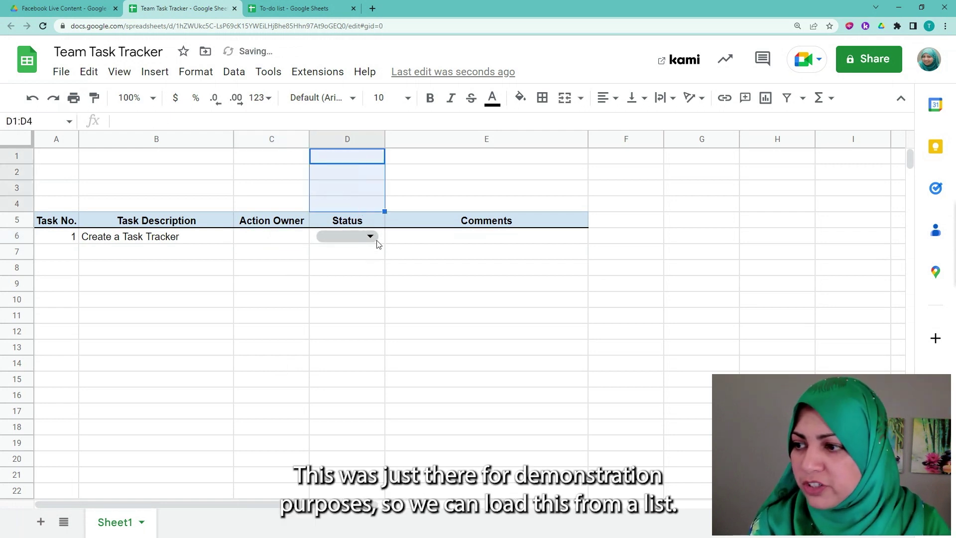
# Step: Enter the action owner's first name in C6 and set the task's Status to In Progress
pyautogui.click(272, 240)
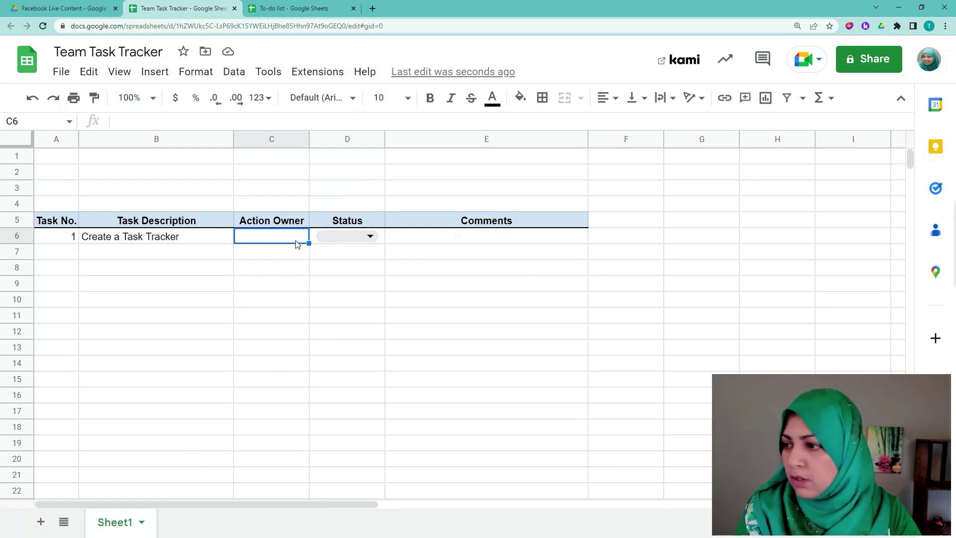
pyautogui.click(425, 246)
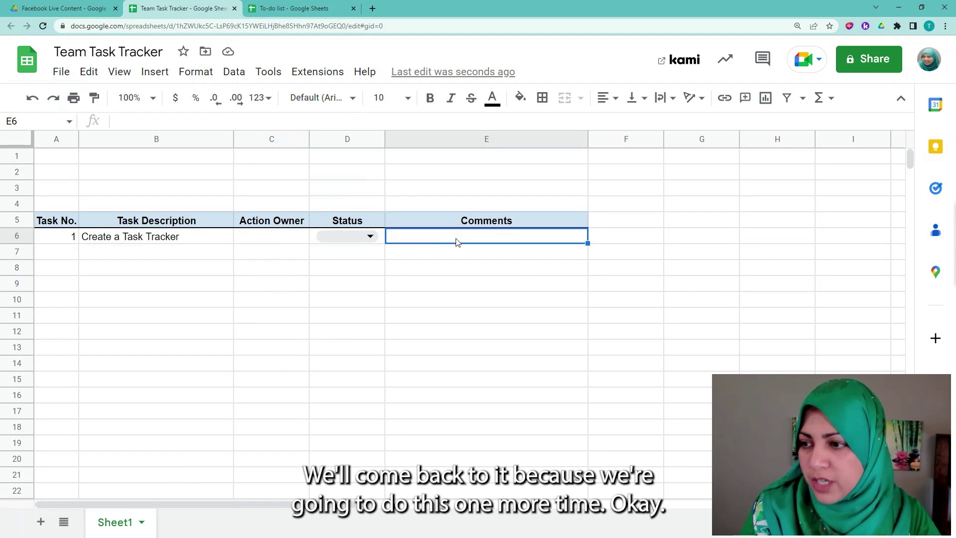
pyautogui.click(263, 239)
pyautogui.write('Timmie')
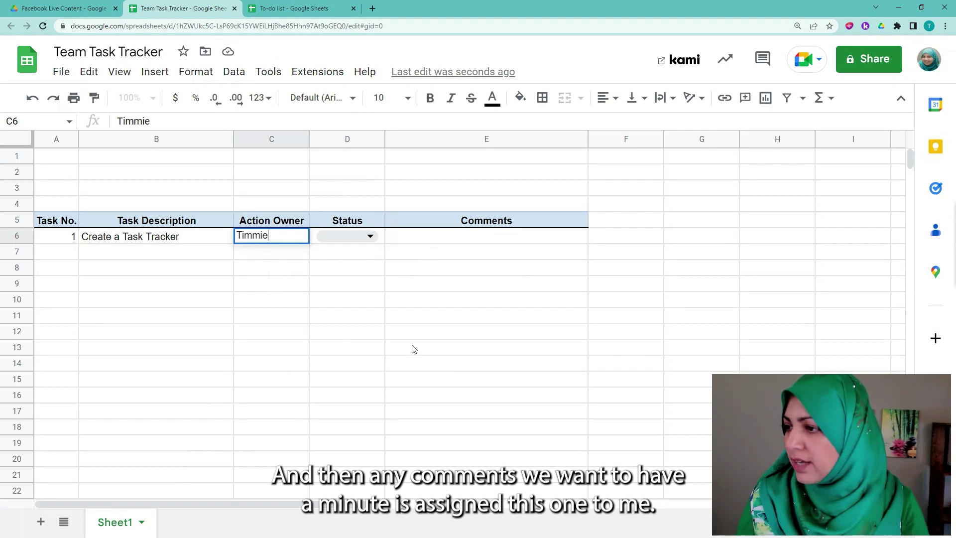
pyautogui.press('Tab')
pyautogui.press('Tab')
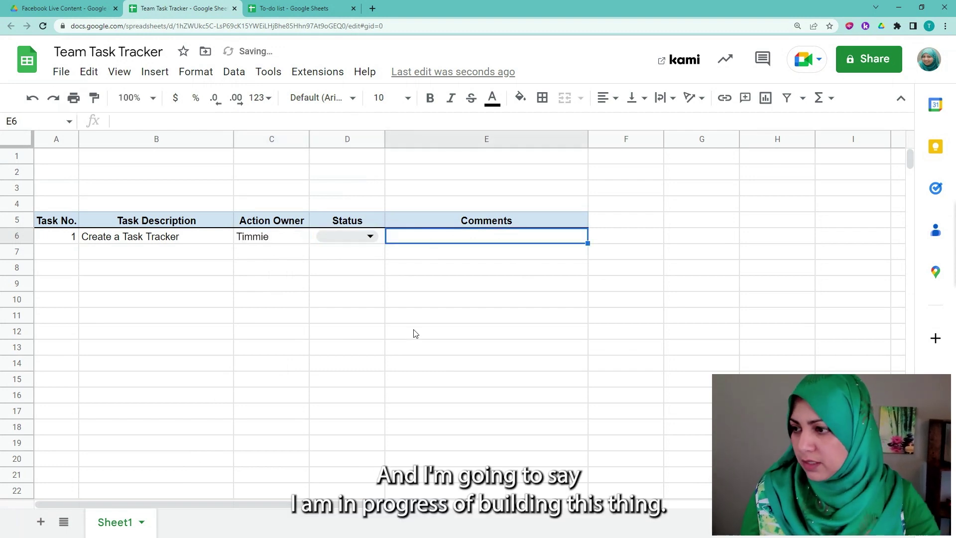
pyautogui.click(371, 237)
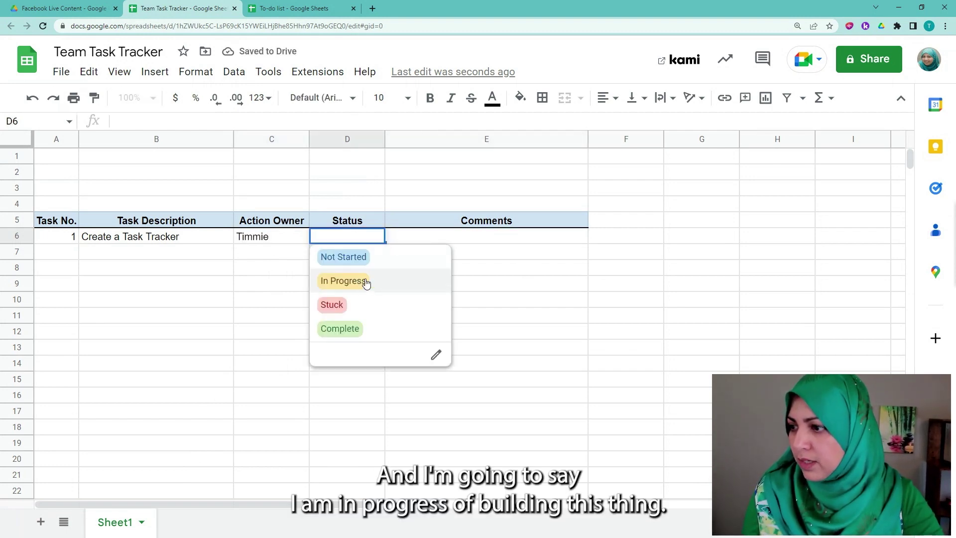
pyautogui.click(367, 281)
# Step: Enter the comment "Living the dream" in the Comments cell of the first task
pyautogui.click(494, 241)
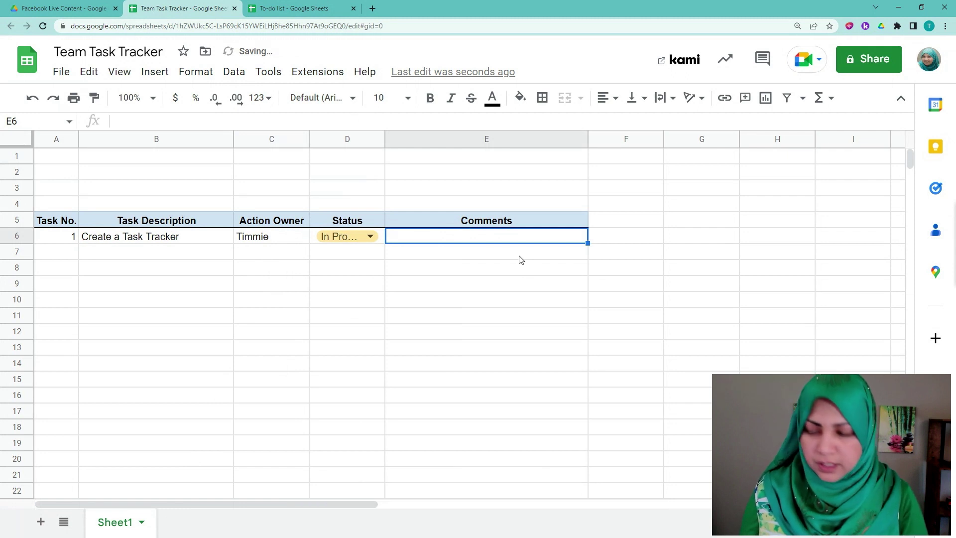
pyautogui.write('Living the drea')
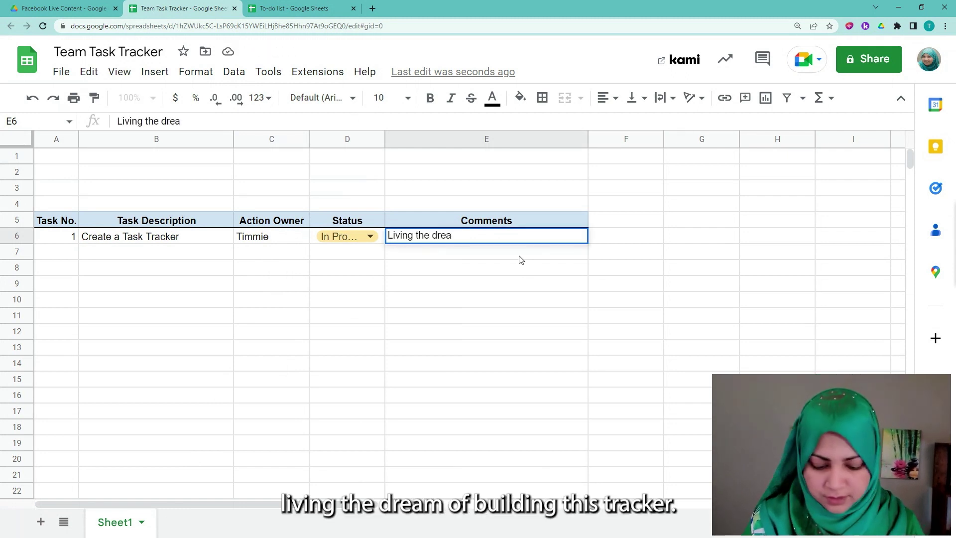
pyautogui.write('m')
pyautogui.press('Return')
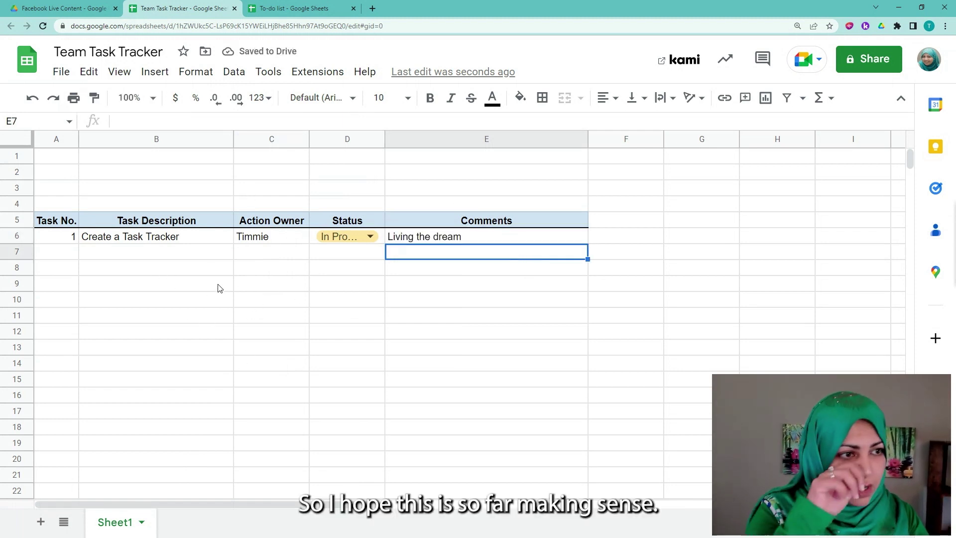
# Step: Enter the title "Team Task Tracker" in cell A1 and make it bold
pyautogui.click(49, 162)
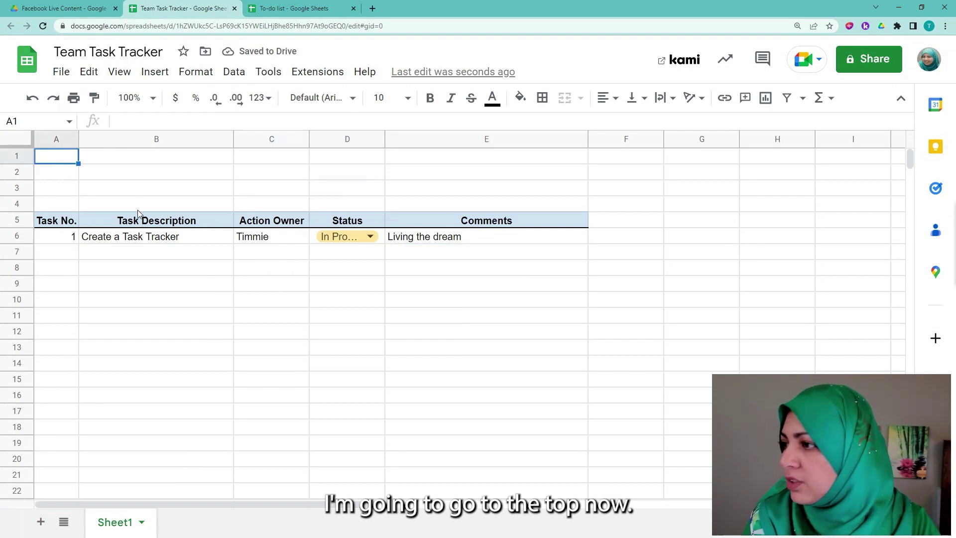
pyautogui.write('Team')
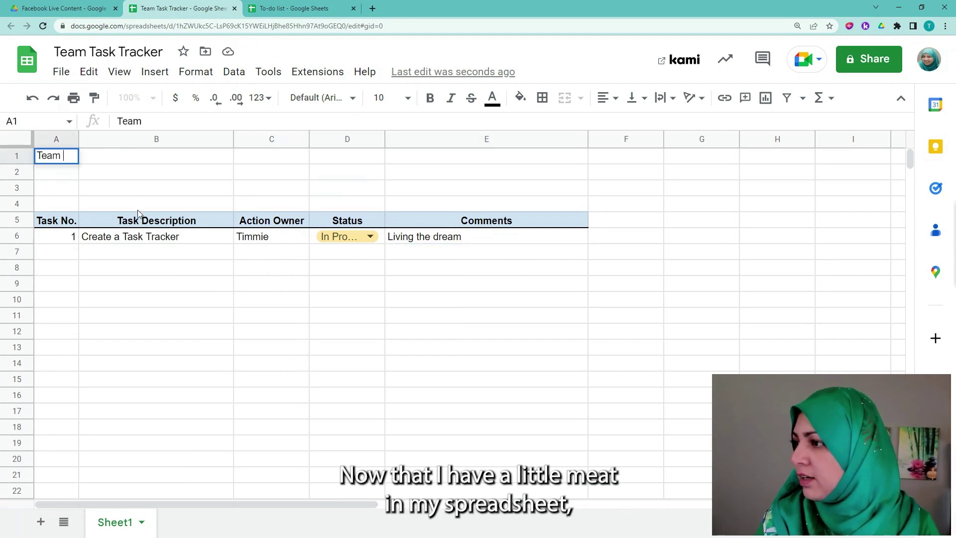
pyautogui.write(' Tas')
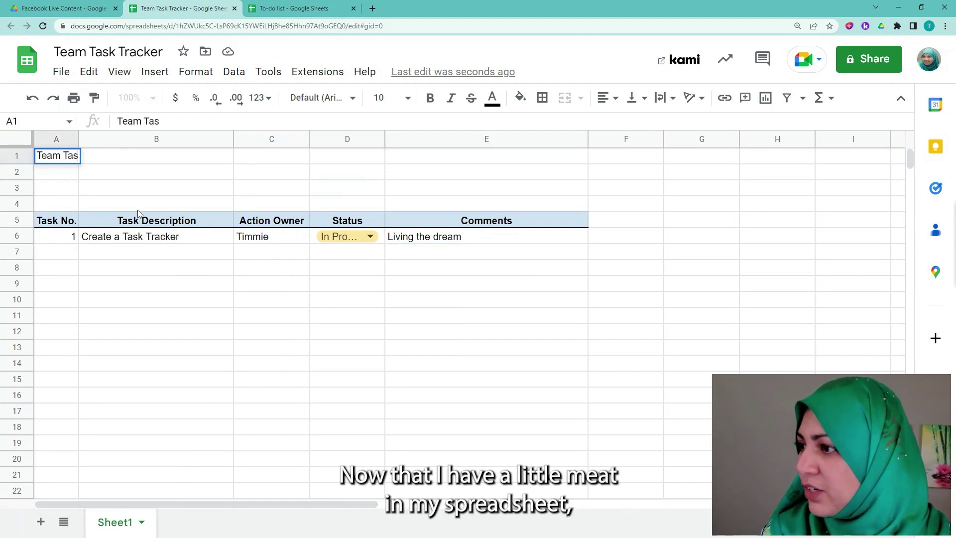
pyautogui.write('k Tr')
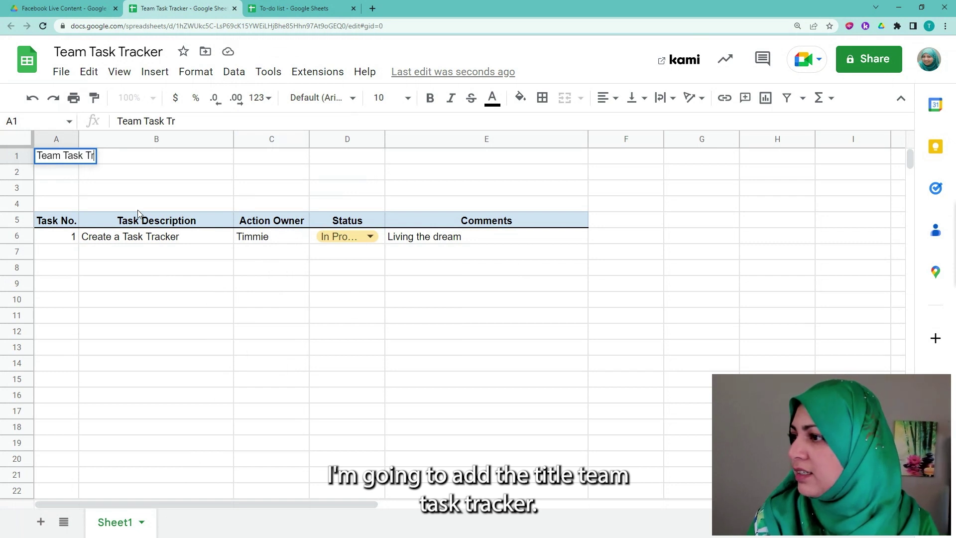
pyautogui.write('acker')
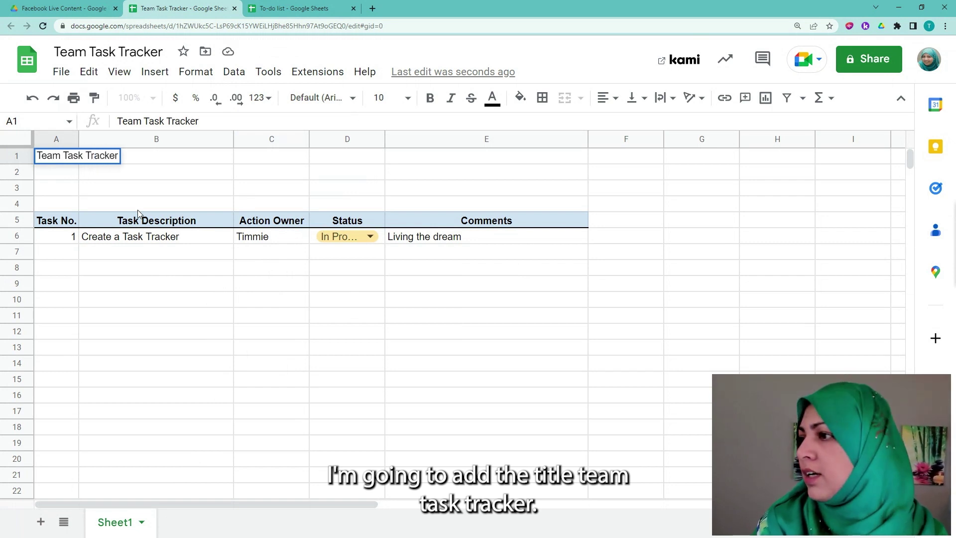
pyautogui.hotkey('ctrl', 'Return')
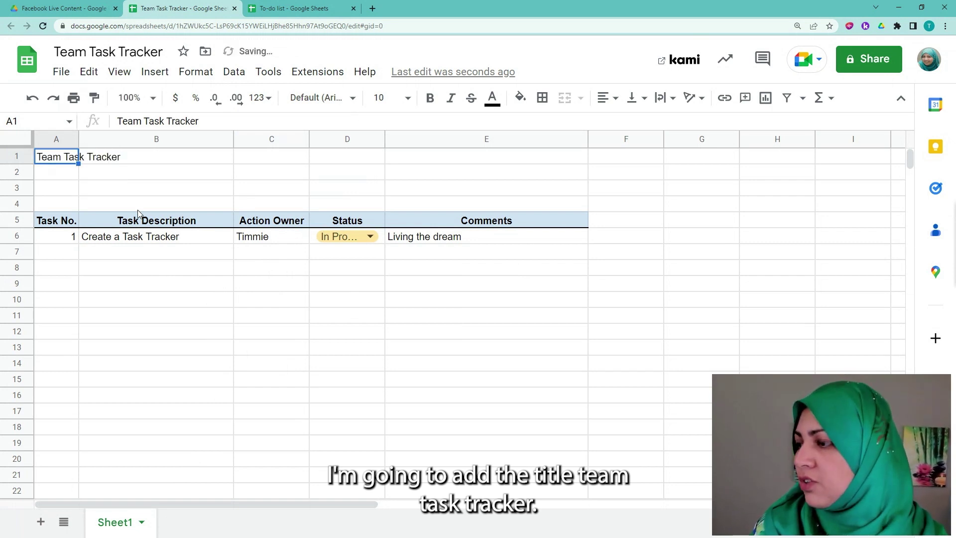
pyautogui.click(429, 99)
pyautogui.click(57, 176)
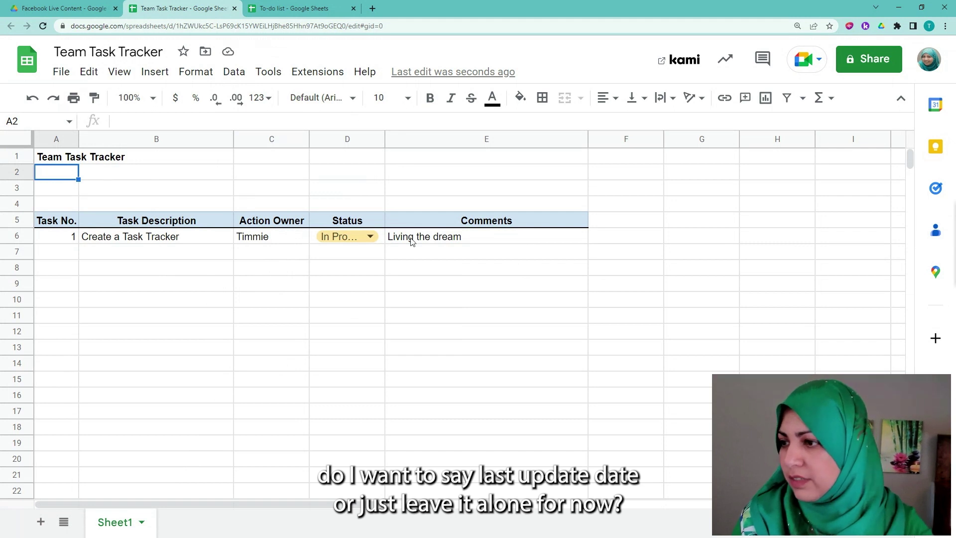
# Step: Widen the Status column enough to fit the full In Progress label
pyautogui.moveTo(385, 139); pyautogui.dragTo(416, 138)
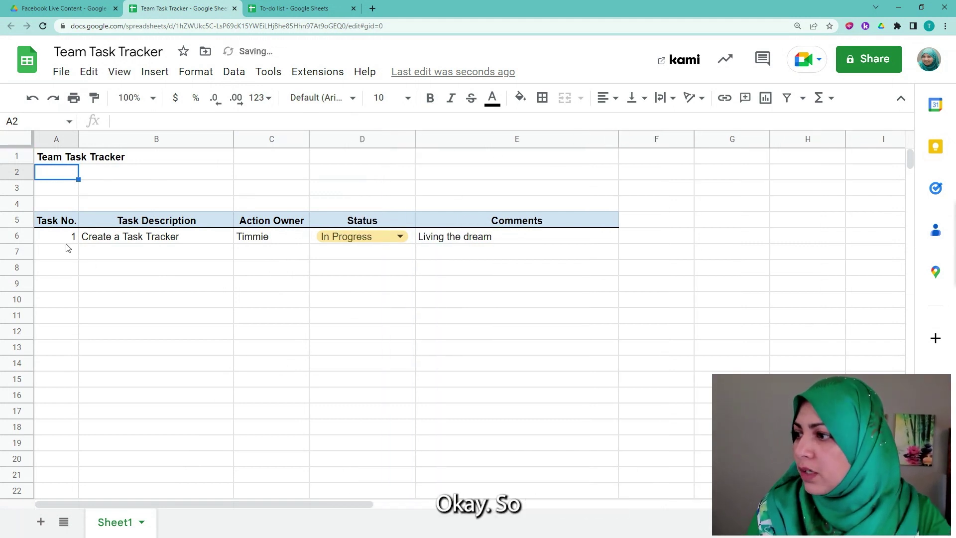
pyautogui.press('Down')
pyautogui.press('Down')
pyautogui.press('Down')
pyautogui.press('Down')
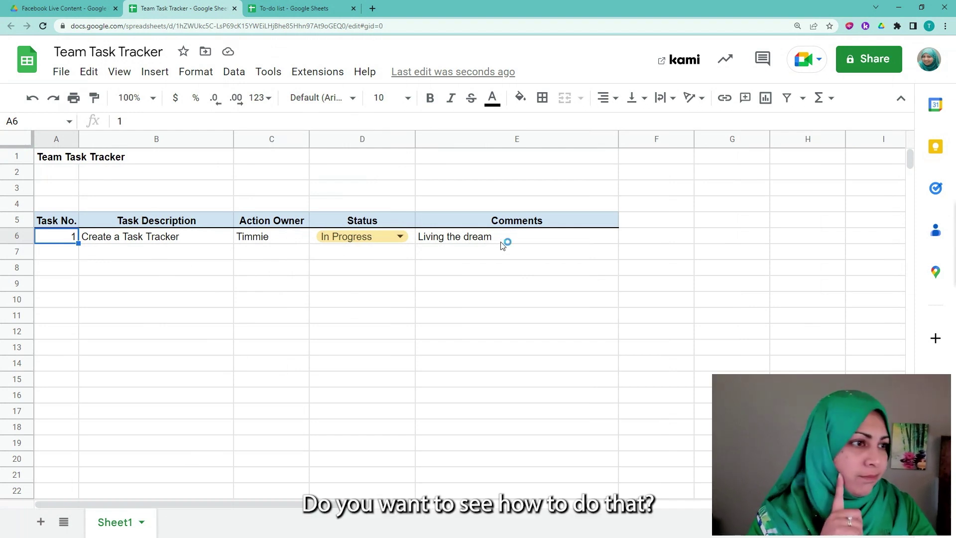
pyautogui.click(464, 242)
pyautogui.click(48, 243)
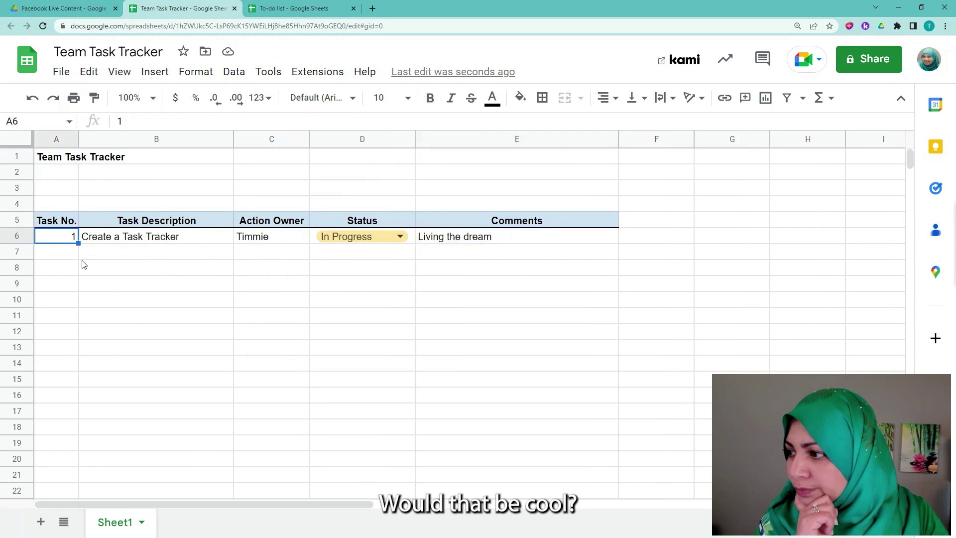
# Step: Select the first task's Status cell, view the formatting of completed items in the To-do list spreadsheet, and return to the Team Task Tracker
pyautogui.click(412, 242)
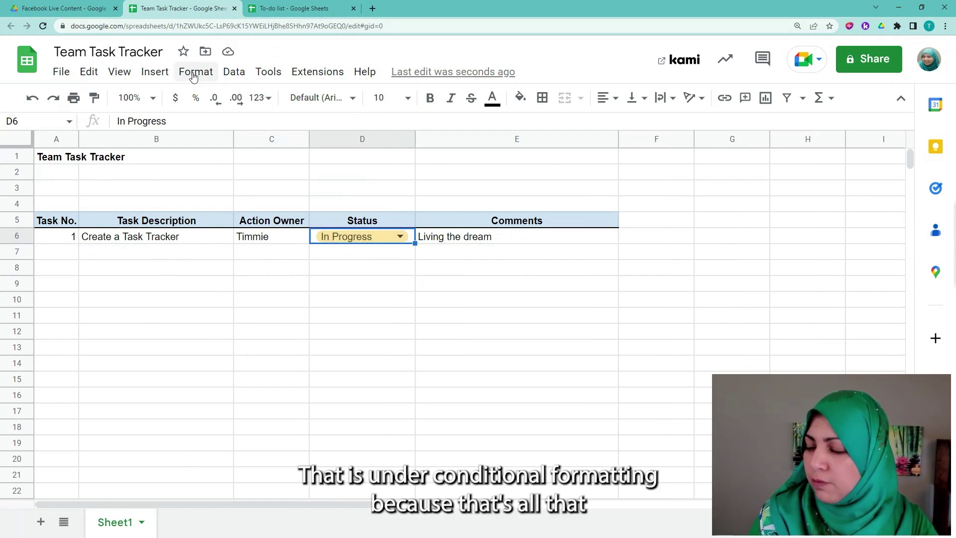
pyautogui.click(293, 9)
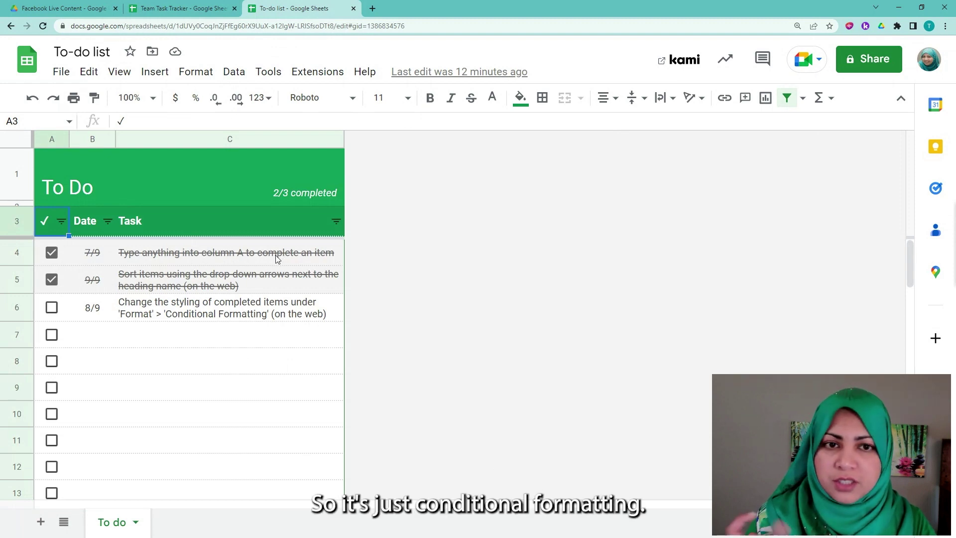
pyautogui.click(170, 9)
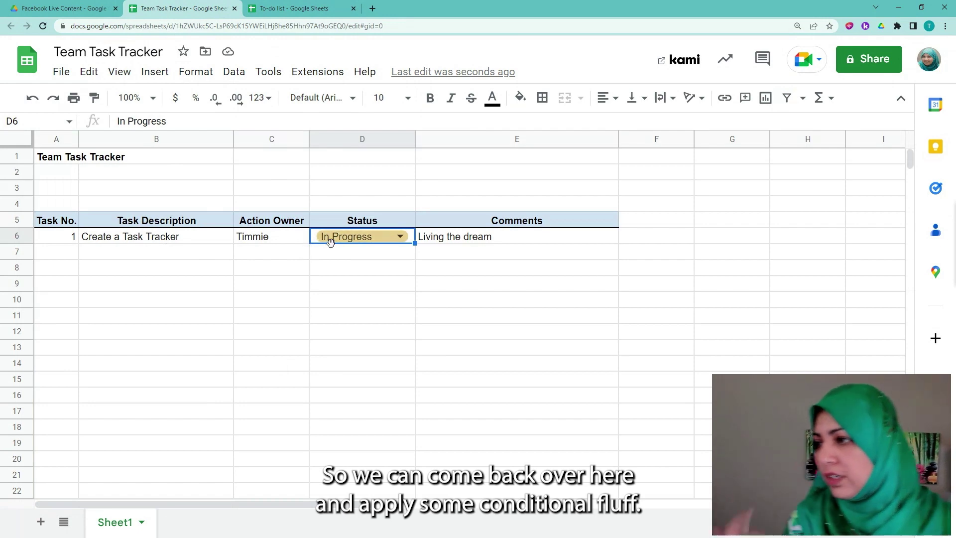
# Step: Start a conditional formatting rule from the Status cell and extend its range to A6:D6
pyautogui.click(202, 79)
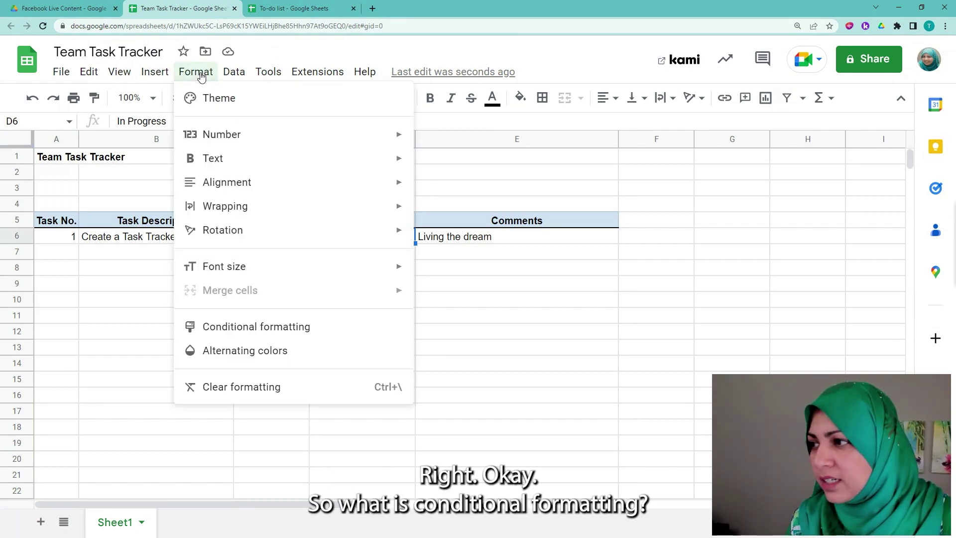
pyautogui.click(282, 331)
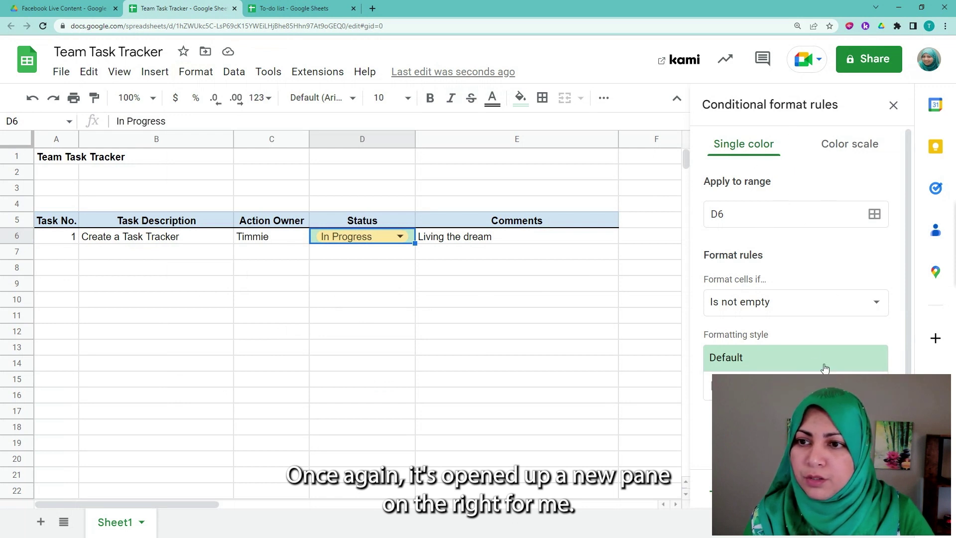
pyautogui.click(716, 215)
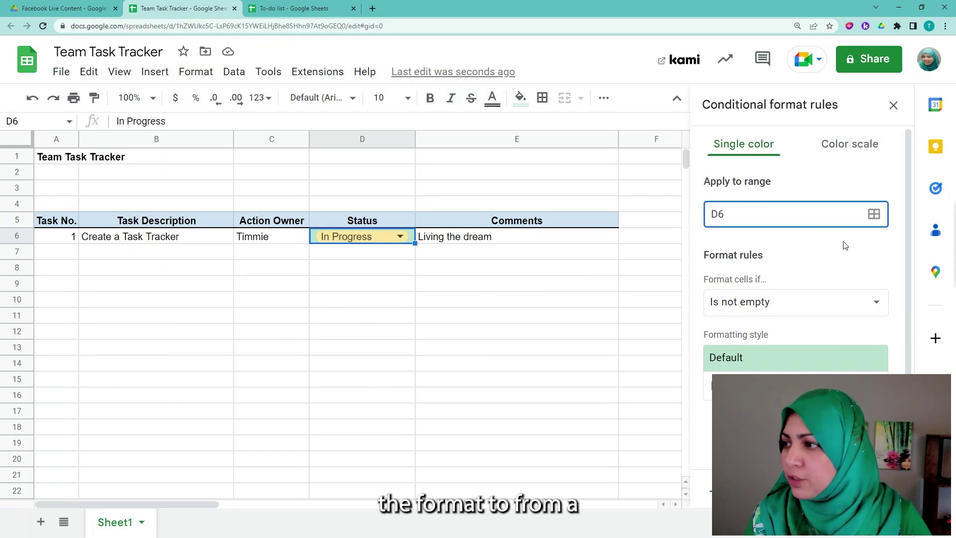
pyautogui.write('A')
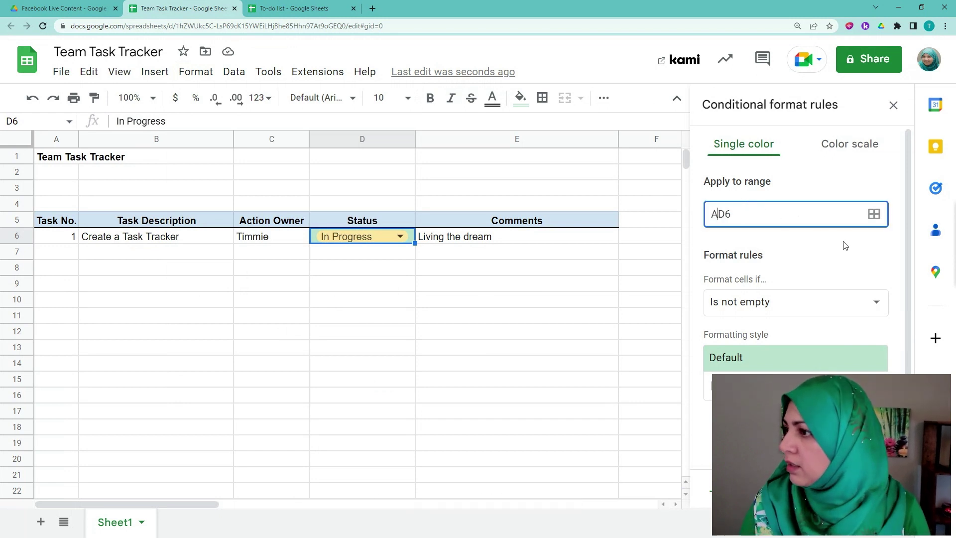
pyautogui.write('6:')
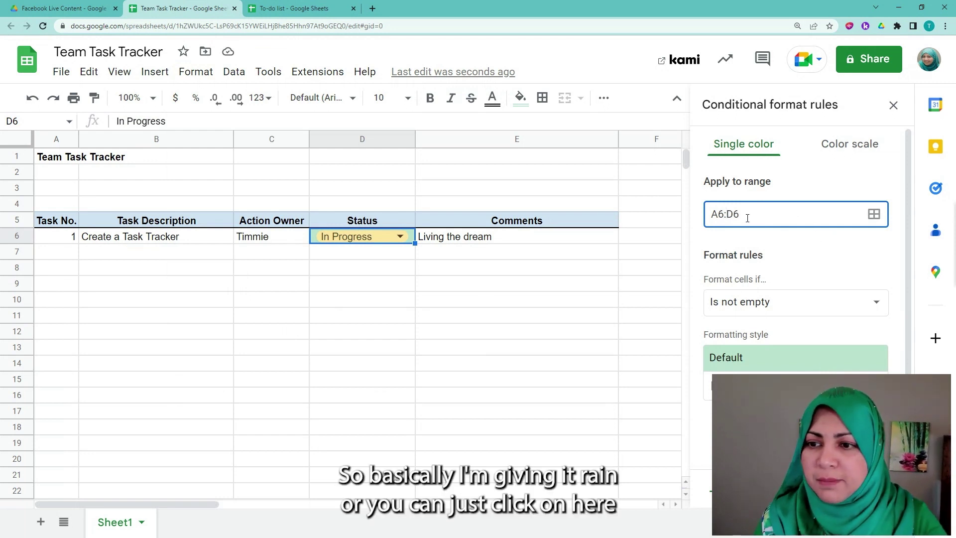
# Step: Reselect the conditional formatting range as A6:E6 so the rule covers the first task's whole row
pyautogui.click(874, 214)
pyautogui.click(50, 240)
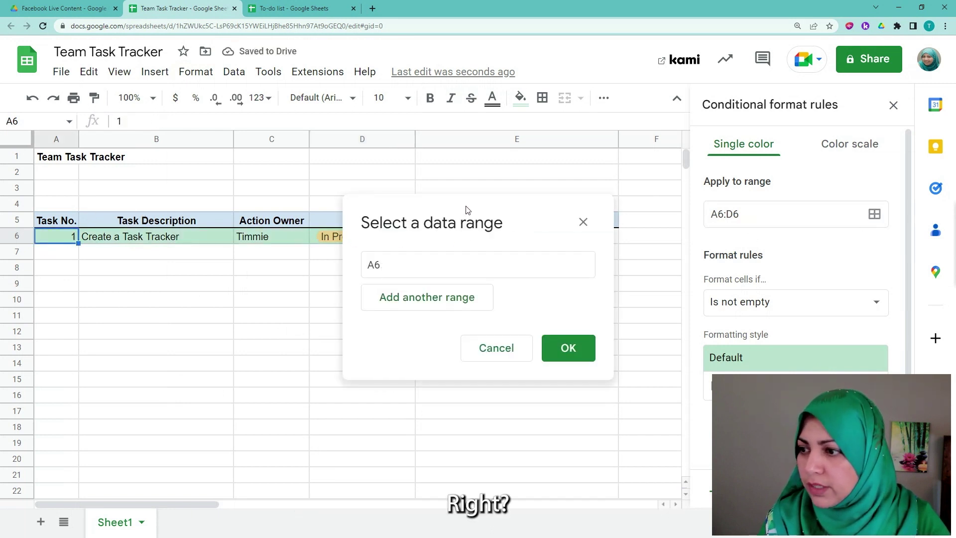
pyautogui.moveTo(467, 210); pyautogui.dragTo(779, 193)
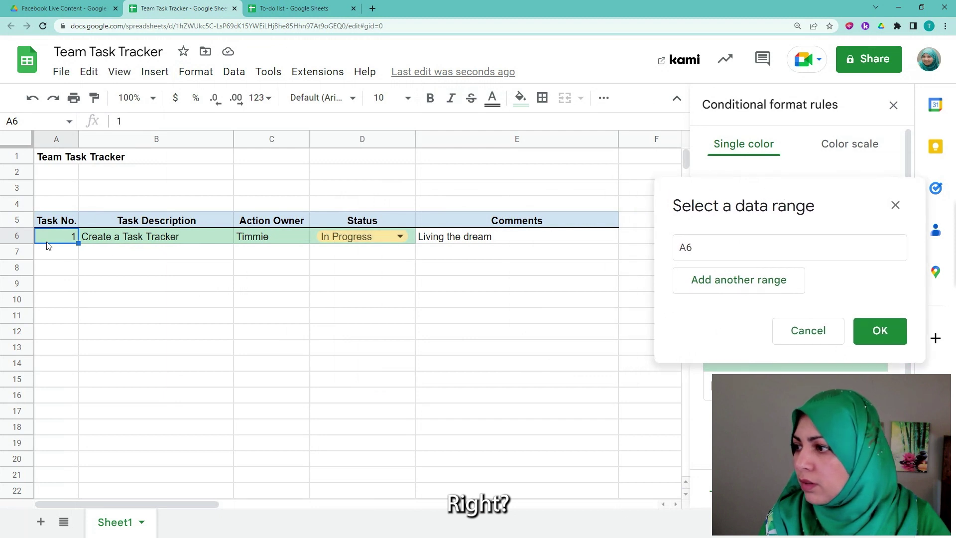
pyautogui.moveTo(48, 245); pyautogui.dragTo(459, 235)
pyautogui.click(566, 244)
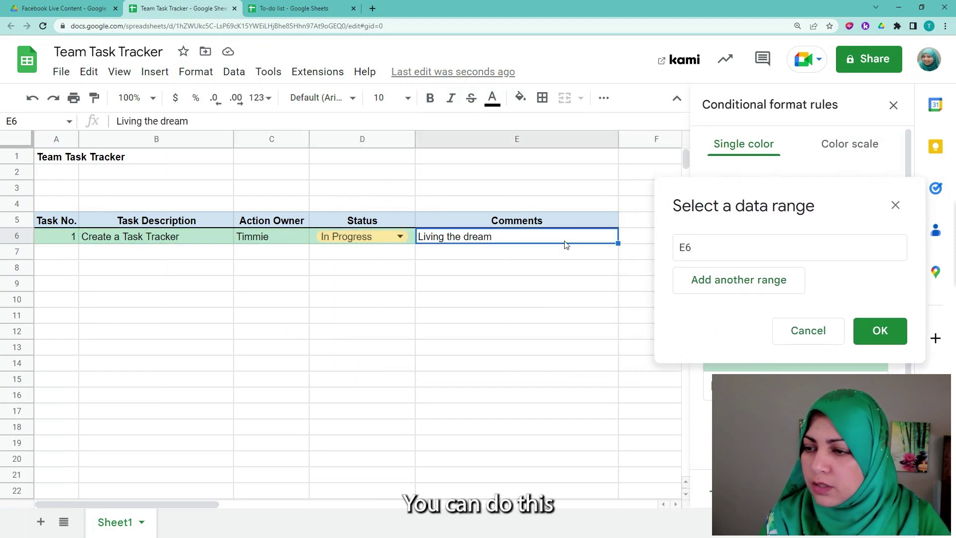
pyautogui.click(39, 238)
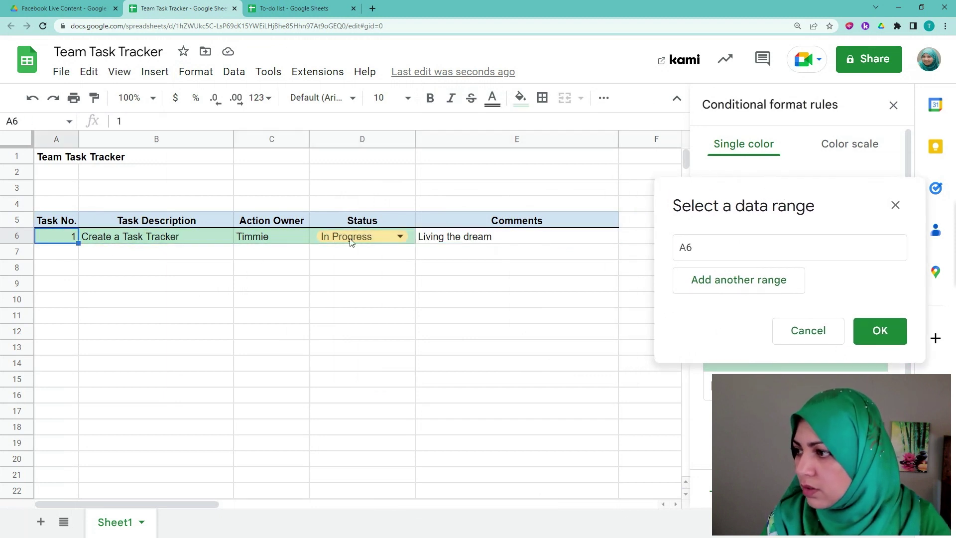
pyautogui.keyDown('shift'); pyautogui.click(529, 238); pyautogui.keyUp('shift')
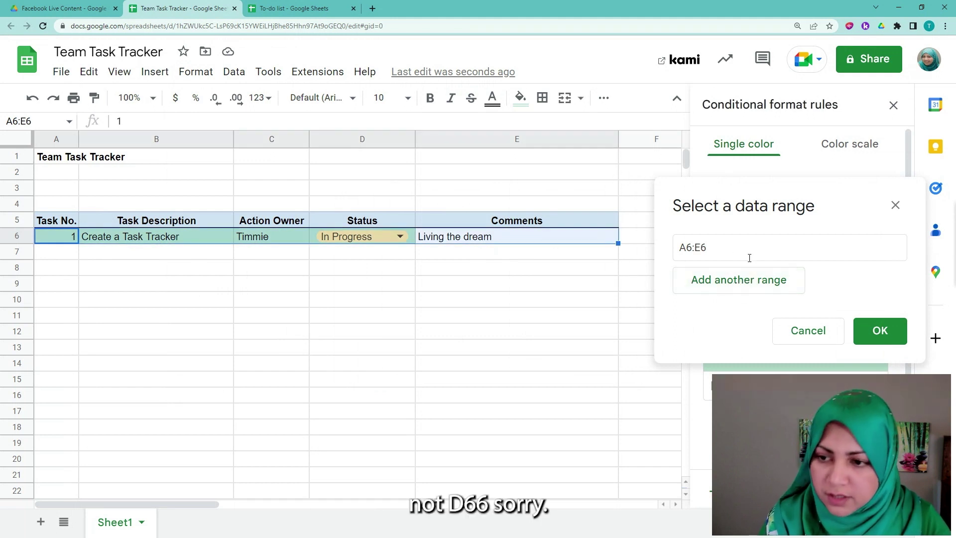
pyautogui.click(880, 332)
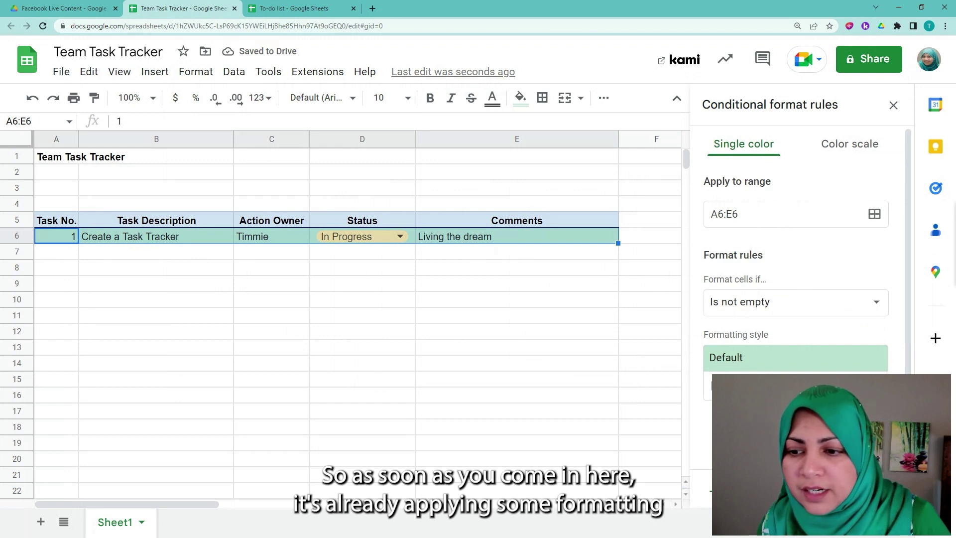
# Step: Set the rule's condition to the custom formula =$D6="In Progress"
pyautogui.scroll(-1, 856, 366)
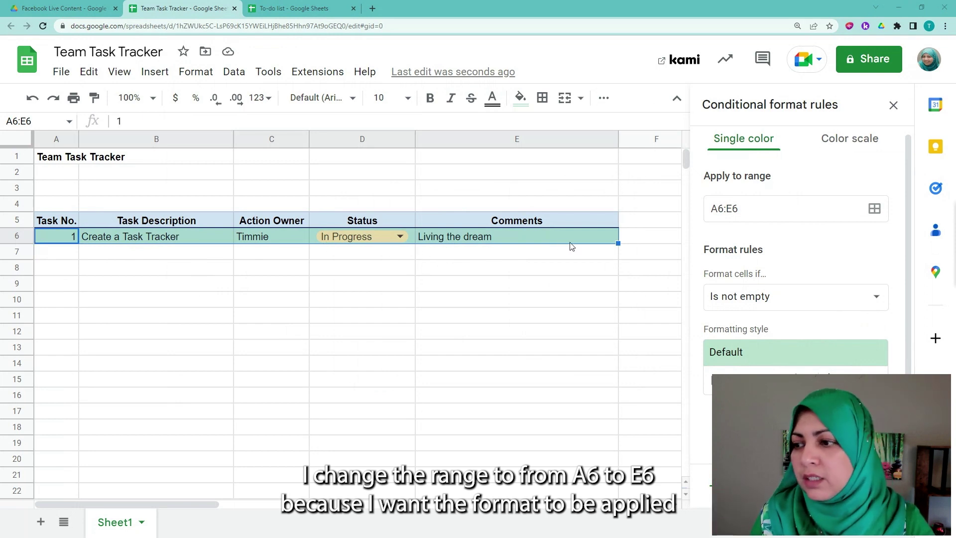
pyautogui.click(847, 304)
pyautogui.scroll(-5, 812, 357)
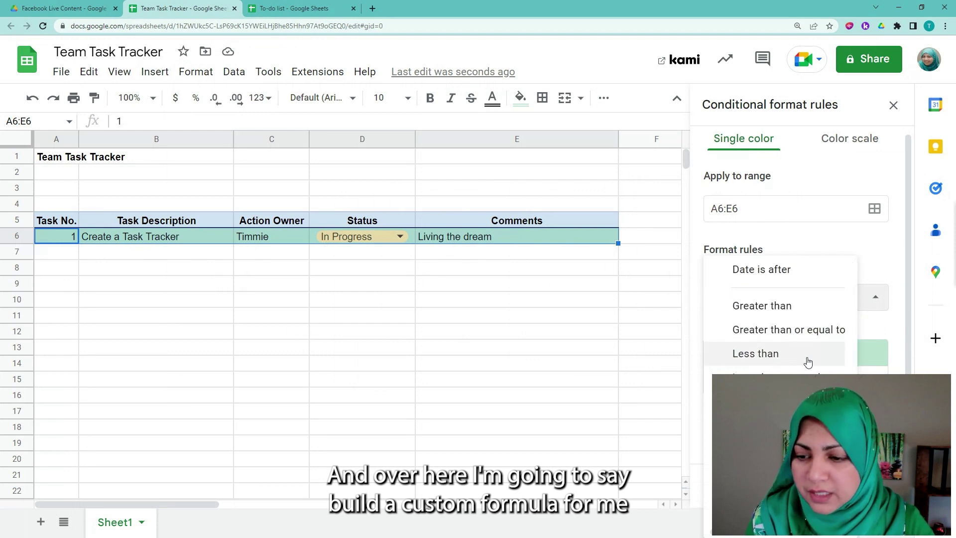
pyautogui.click(777, 509)
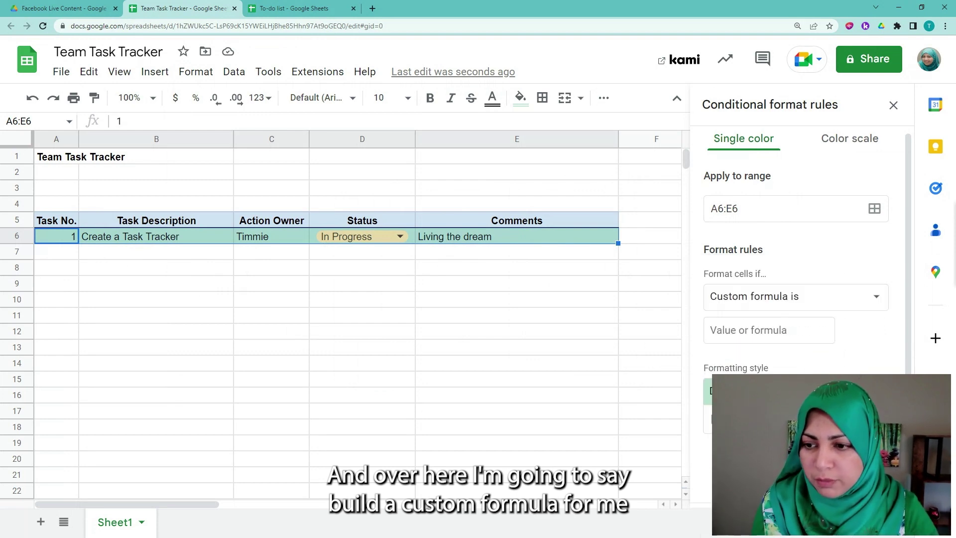
pyautogui.click(756, 328)
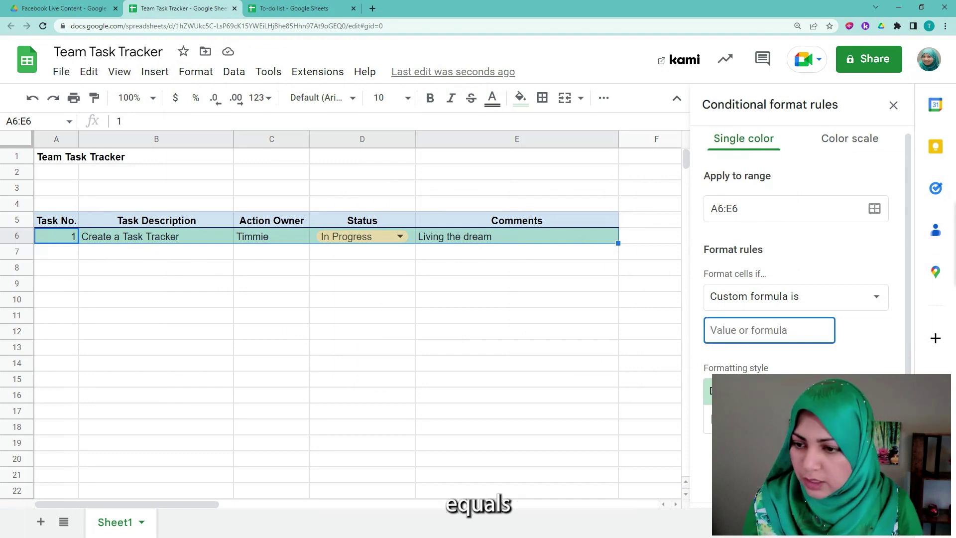
pyautogui.write('=')
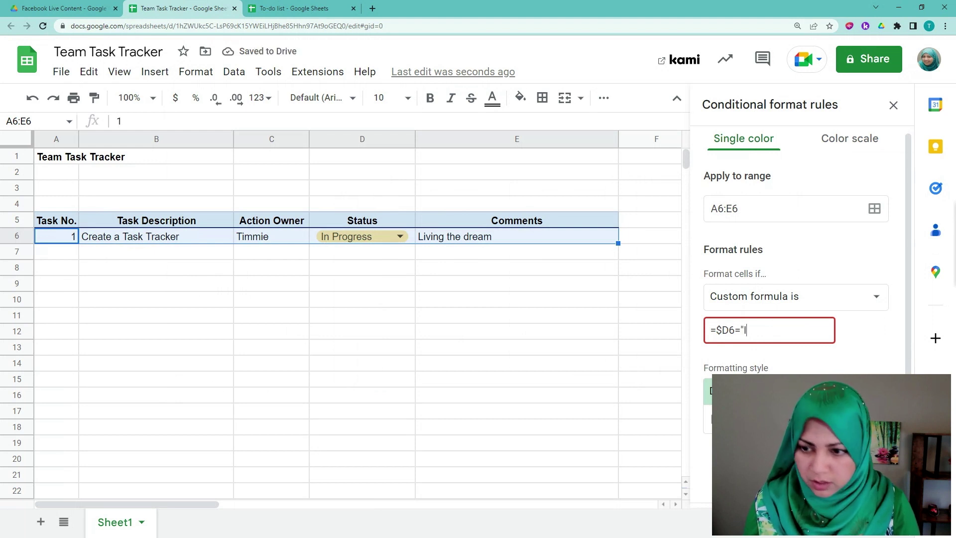
pyautogui.write('n')
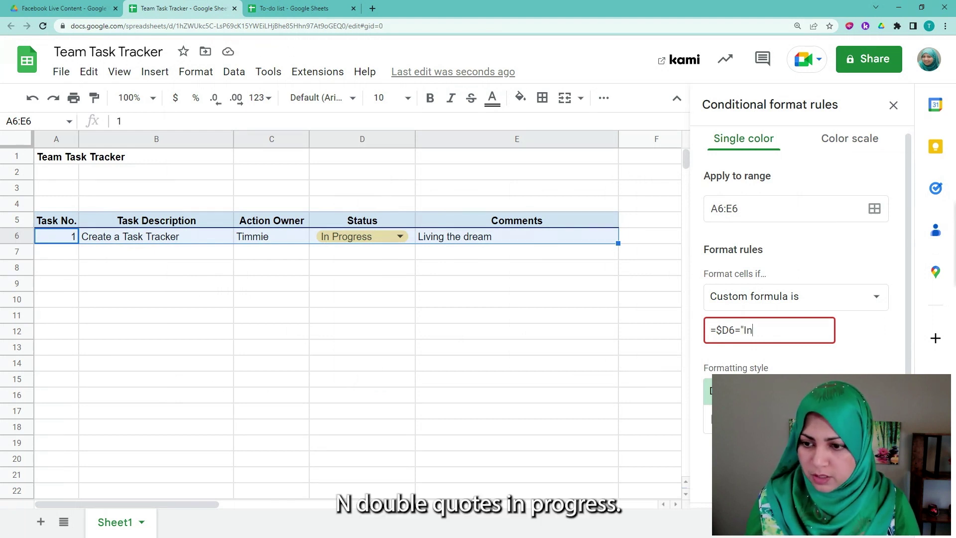
pyautogui.write(' Progress')
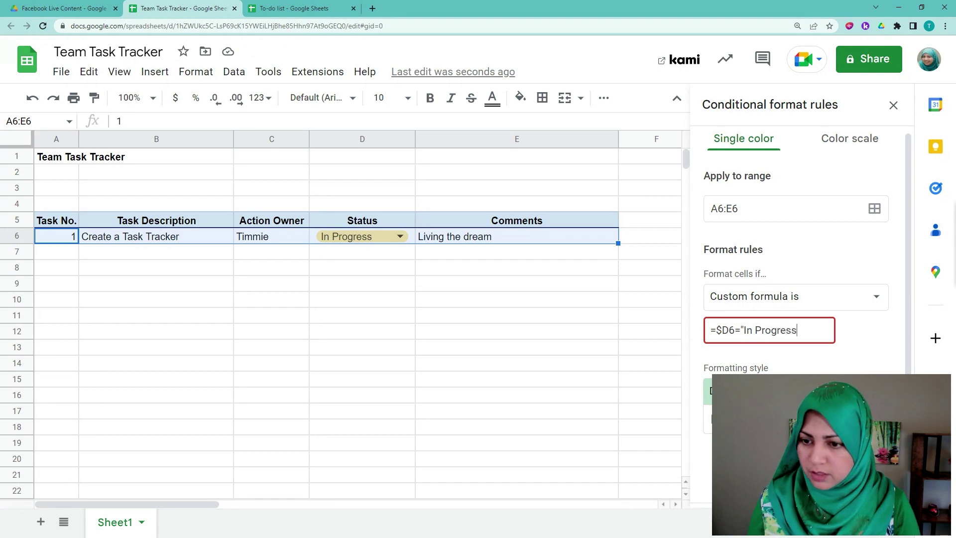
pyautogui.write('"')
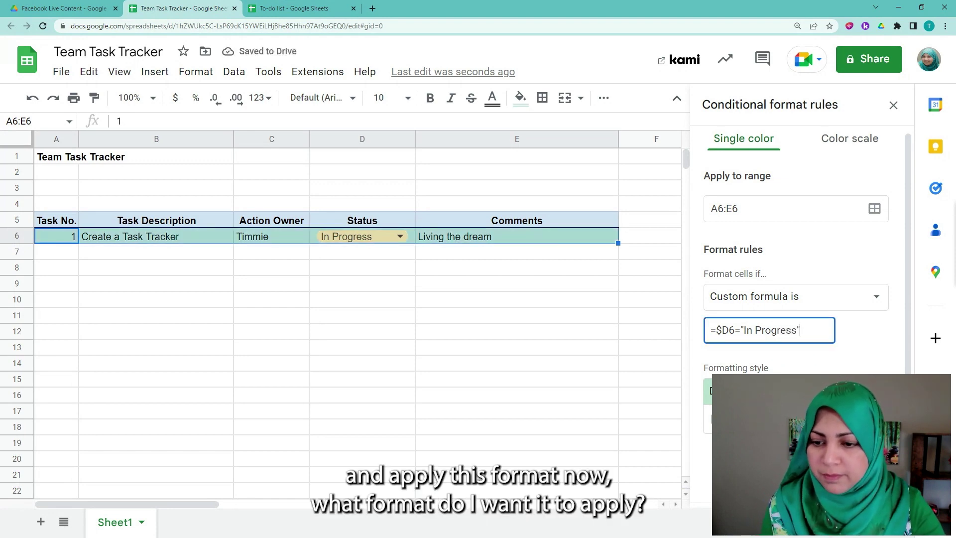
# Step: Set the rule's fill color to light yellow
pyautogui.scroll(-1, 797, 250)
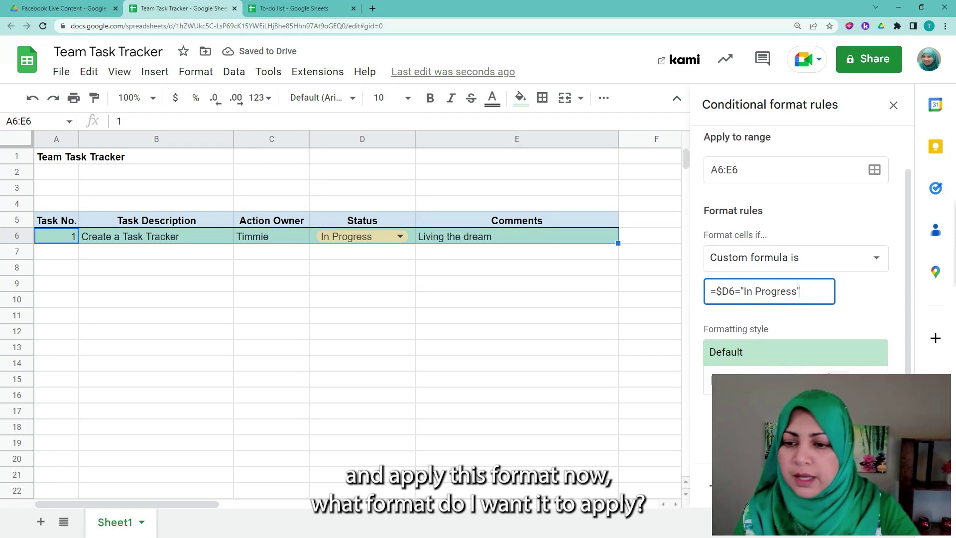
pyautogui.click(835, 380)
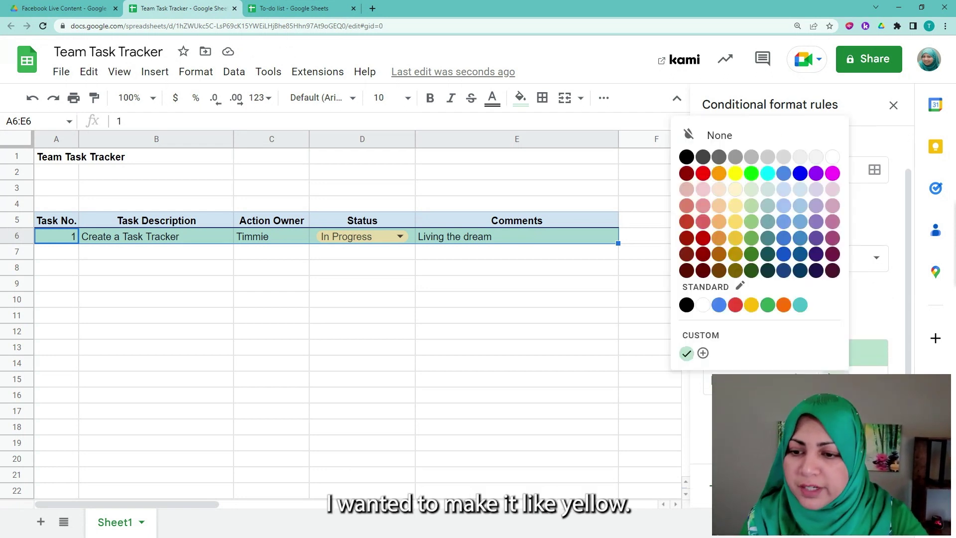
pyautogui.click(736, 206)
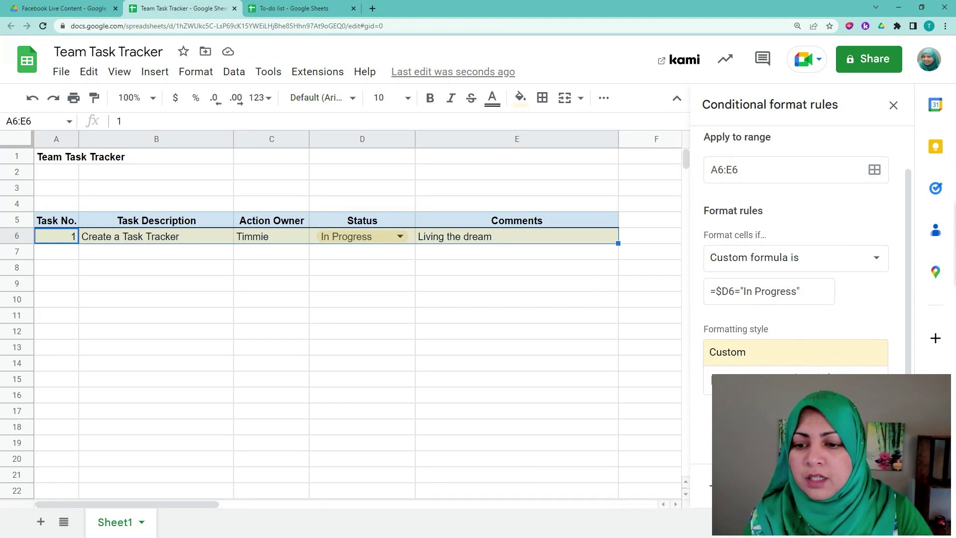
# Step: Save the conditional formatting rule and test it by switching D6's status to Complete, Not Started and back to In Progress
pyautogui.click(864, 428)
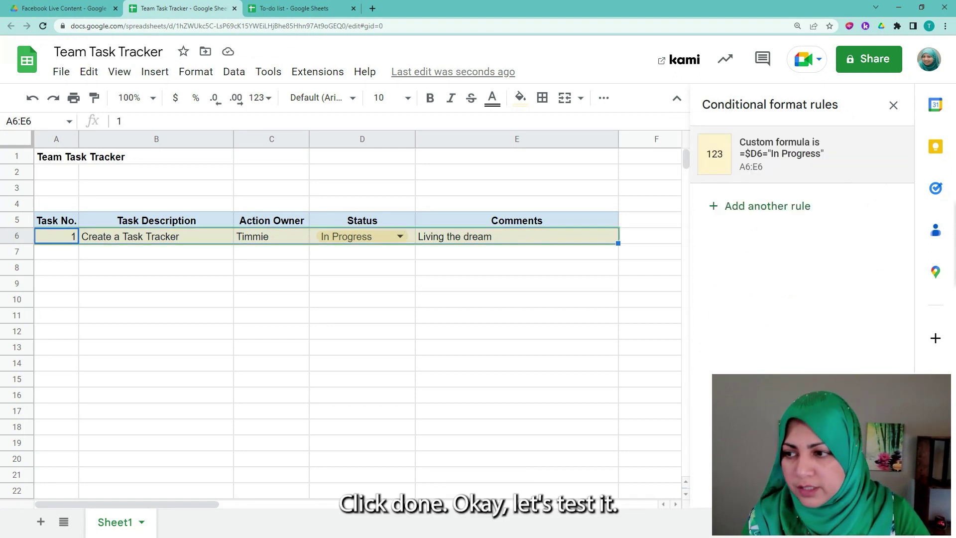
pyautogui.click(391, 232)
pyautogui.click(399, 235)
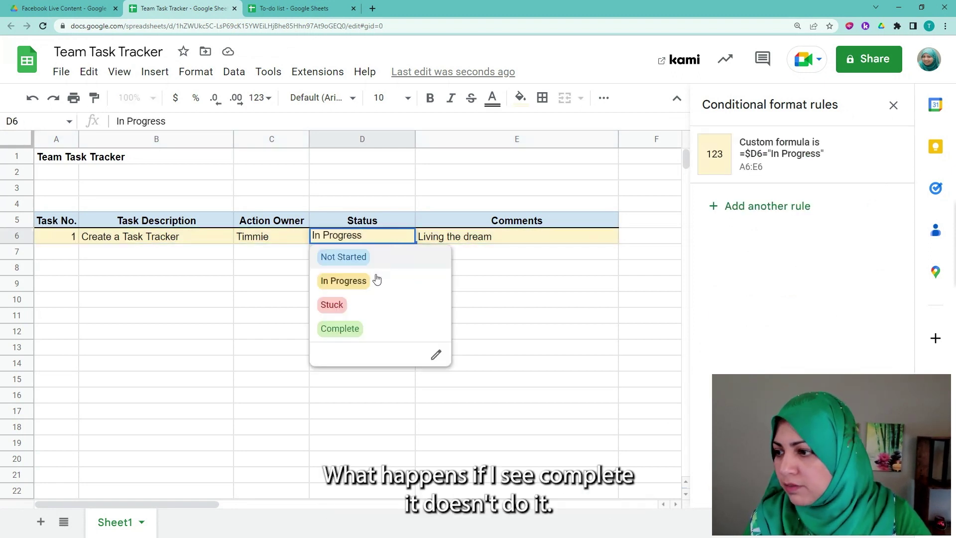
pyautogui.click(348, 330)
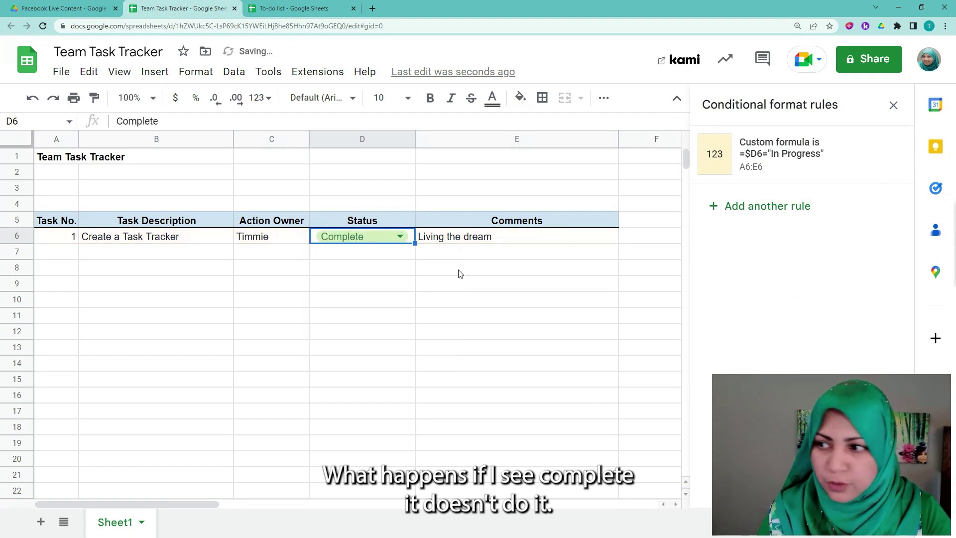
pyautogui.click(400, 236)
pyautogui.click(367, 264)
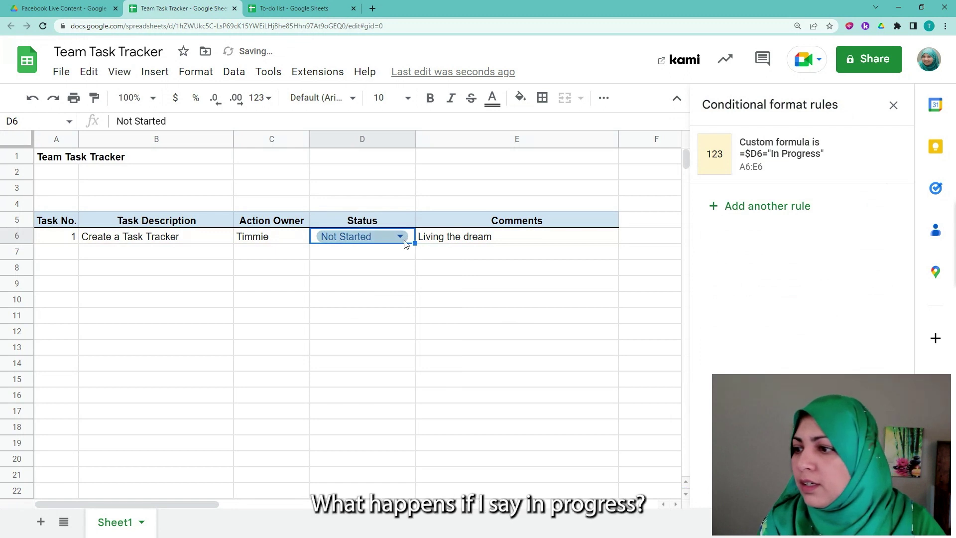
pyautogui.click(400, 236)
pyautogui.click(376, 282)
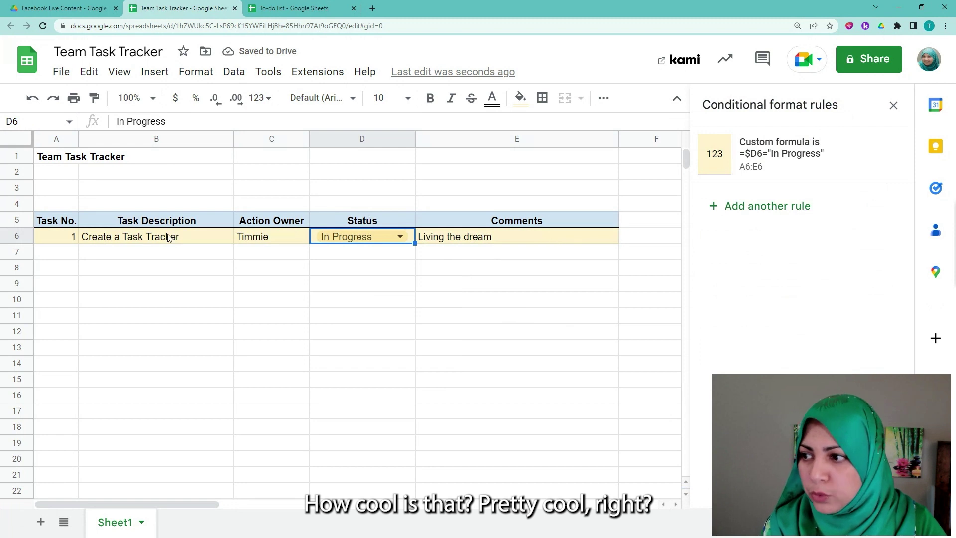
# Step: Clear the first task's status in D6, keeping its dropdown
pyautogui.click(43, 237)
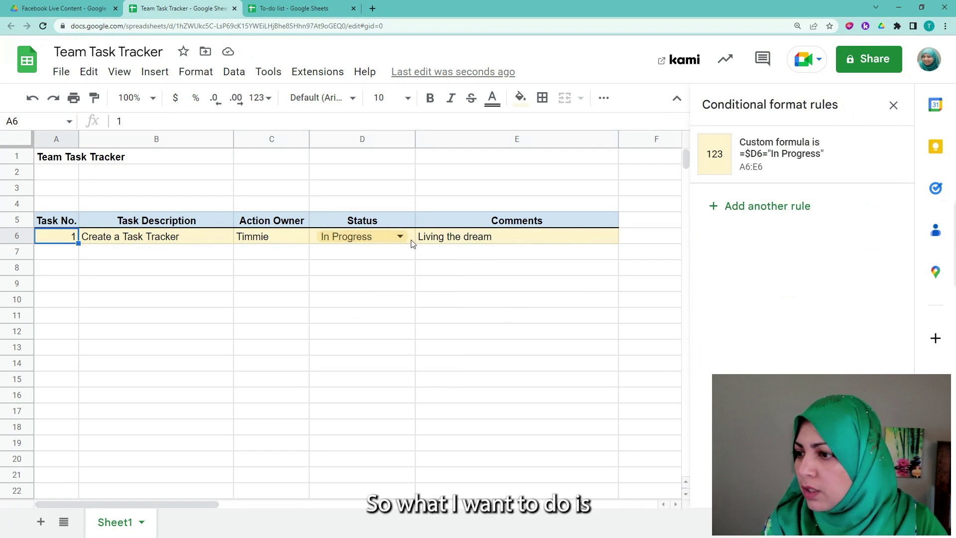
pyautogui.click(384, 243)
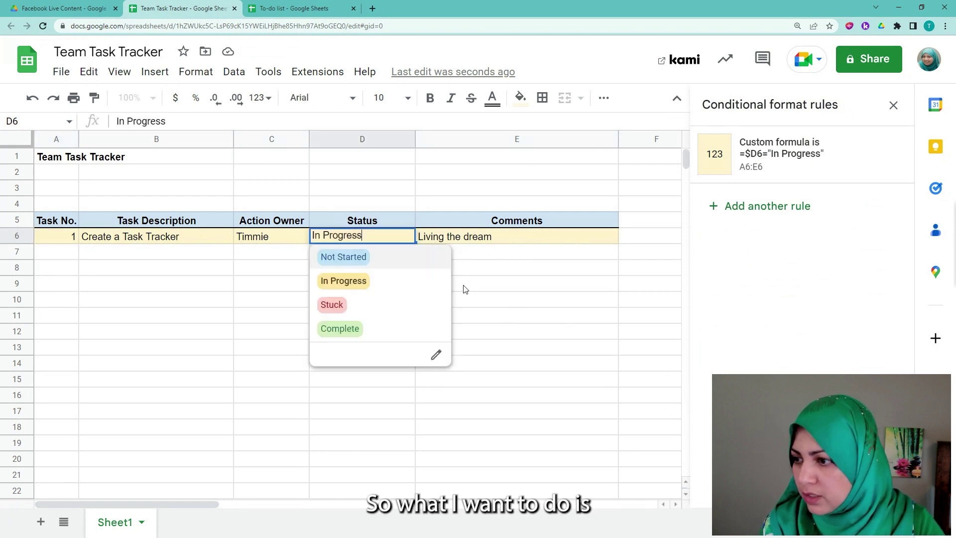
pyautogui.click(486, 270)
pyautogui.click(414, 240)
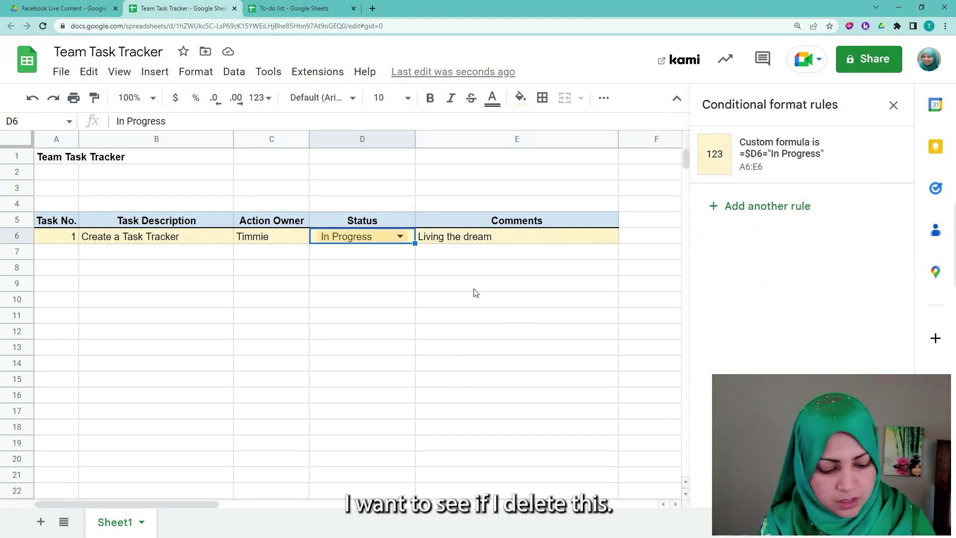
pyautogui.press('Delete')
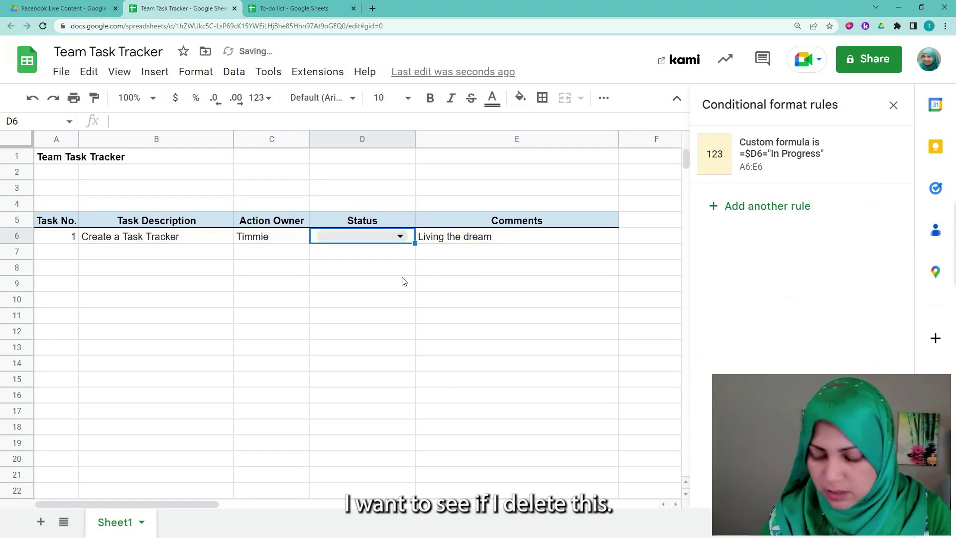
pyautogui.click(122, 238)
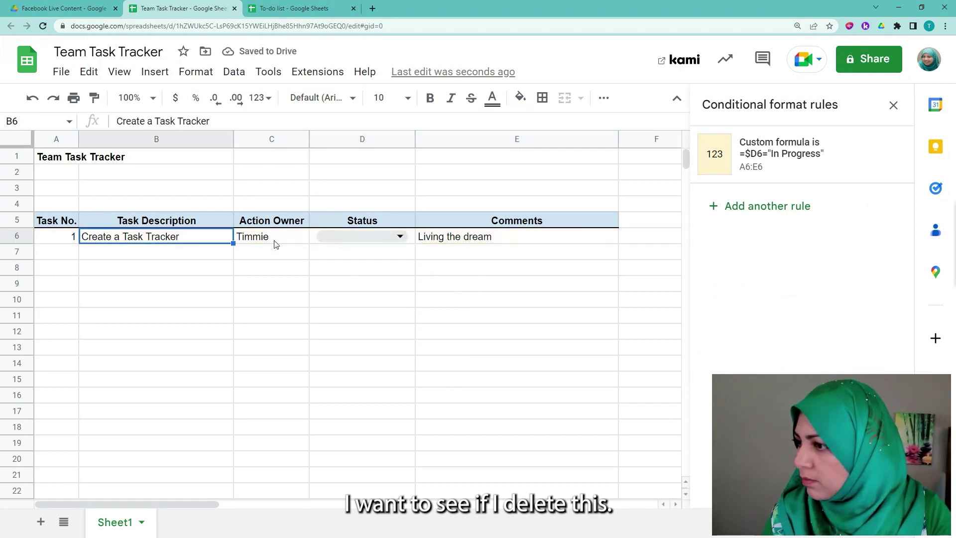
# Step: Copy the empty Status dropdown from D6 into D7:D20 and check the options offered in D7
pyautogui.click(413, 238)
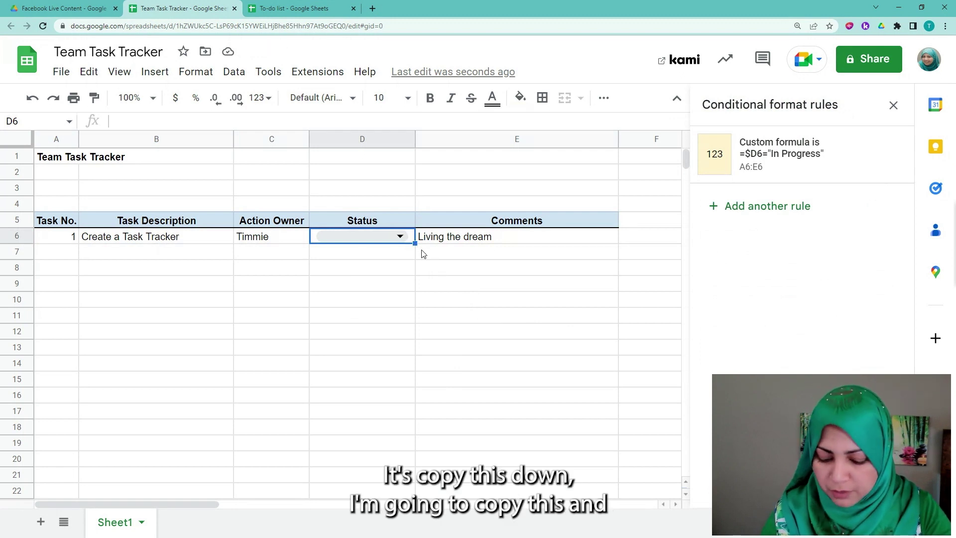
pyautogui.hotkey('ctrl', 'c')
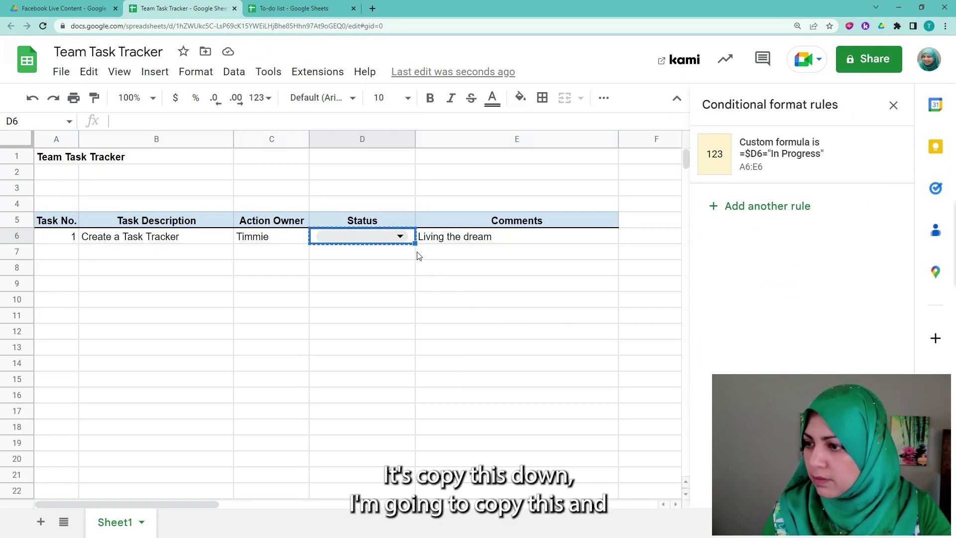
pyautogui.moveTo(410, 254); pyautogui.dragTo(404, 464)
pyautogui.hotkey('ctrl', 'v')
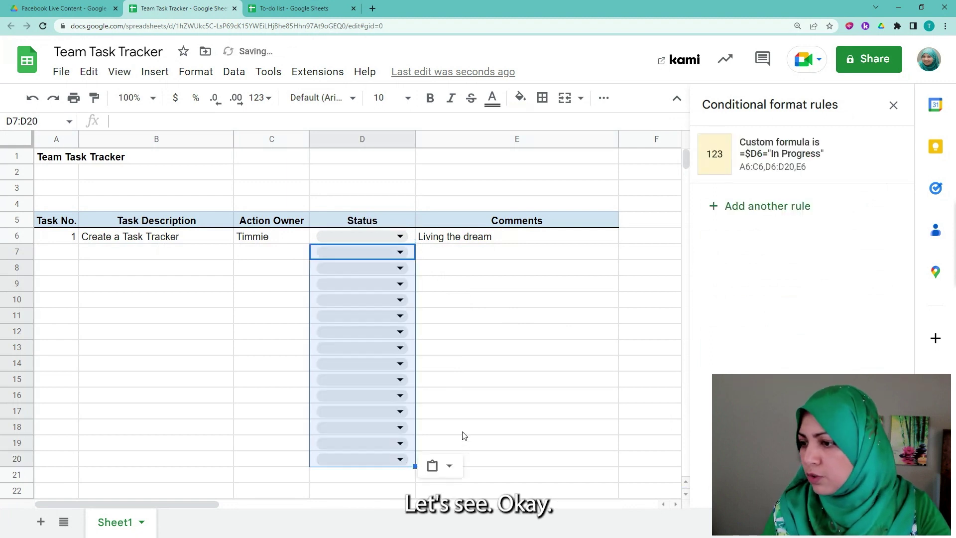
pyautogui.click(466, 274)
pyautogui.click(401, 252)
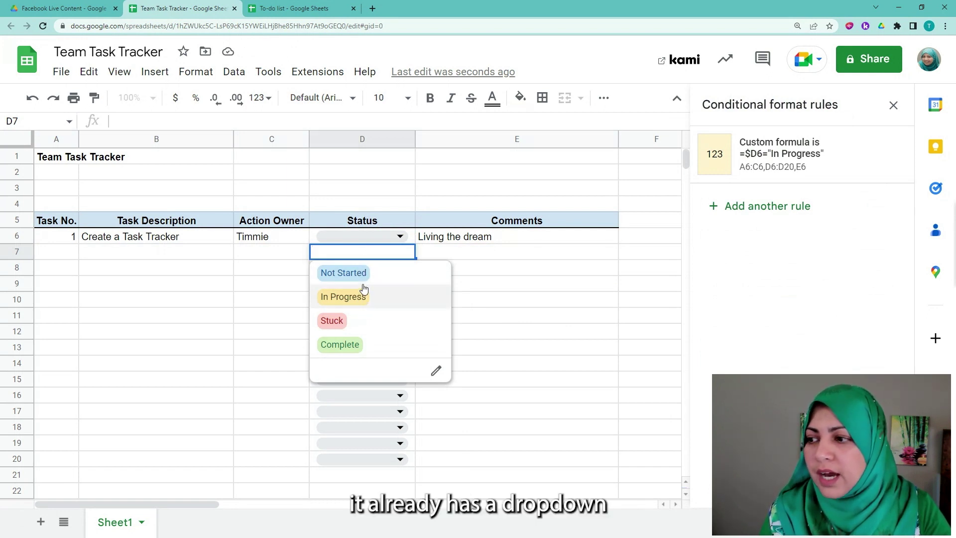
pyautogui.click(531, 299)
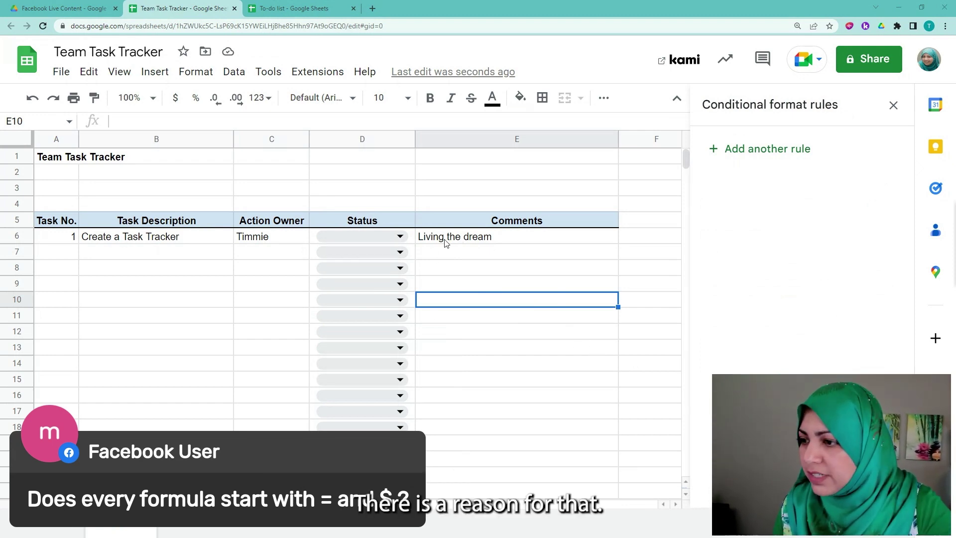
# Step: Test the copied rule on row 7 by setting D7's status to In Progress, and clear the cell again
pyautogui.click(416, 242)
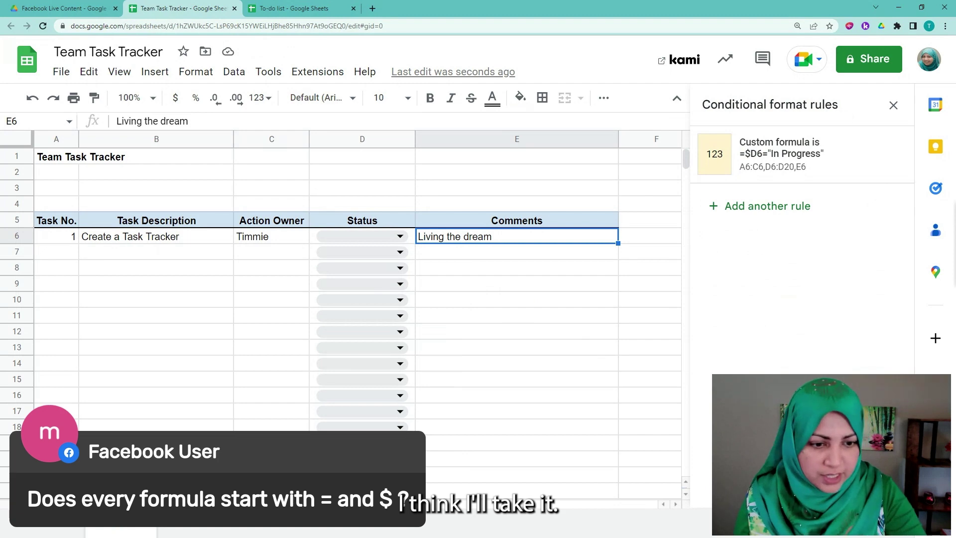
pyautogui.click(411, 242)
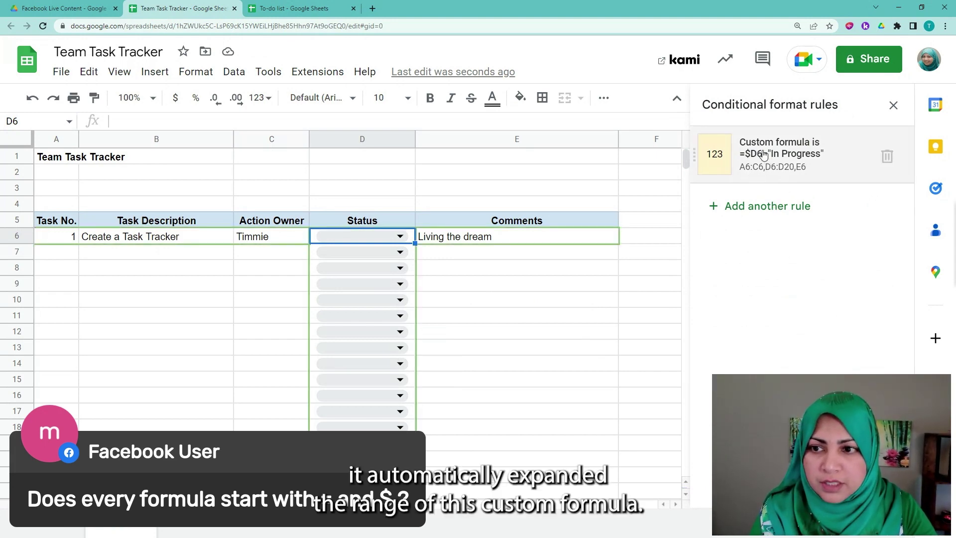
pyautogui.click(400, 252)
pyautogui.click(348, 296)
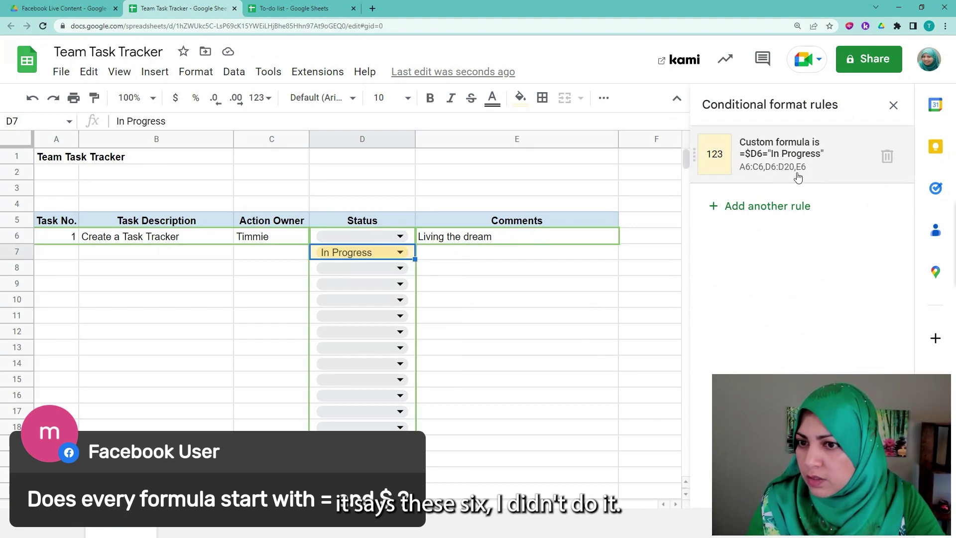
pyautogui.click(398, 252)
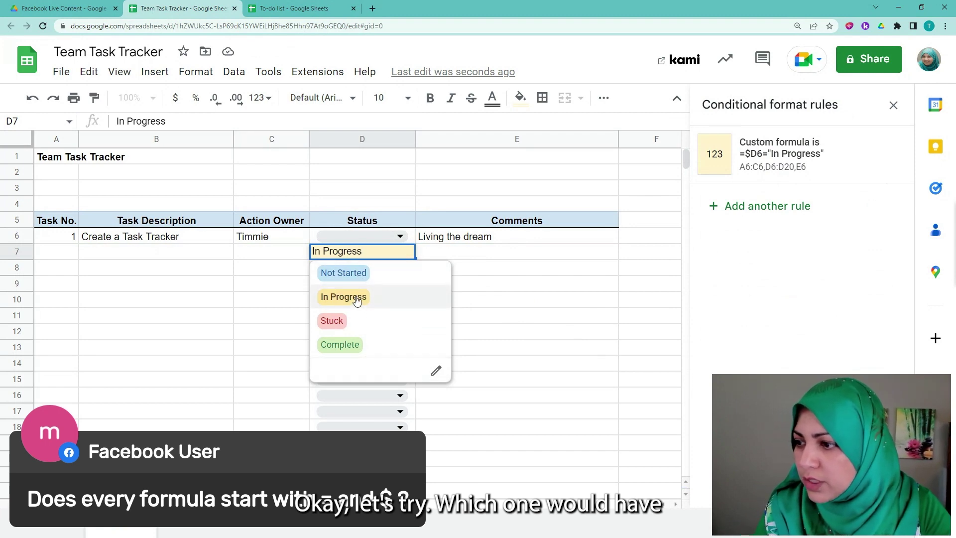
pyautogui.click(470, 267)
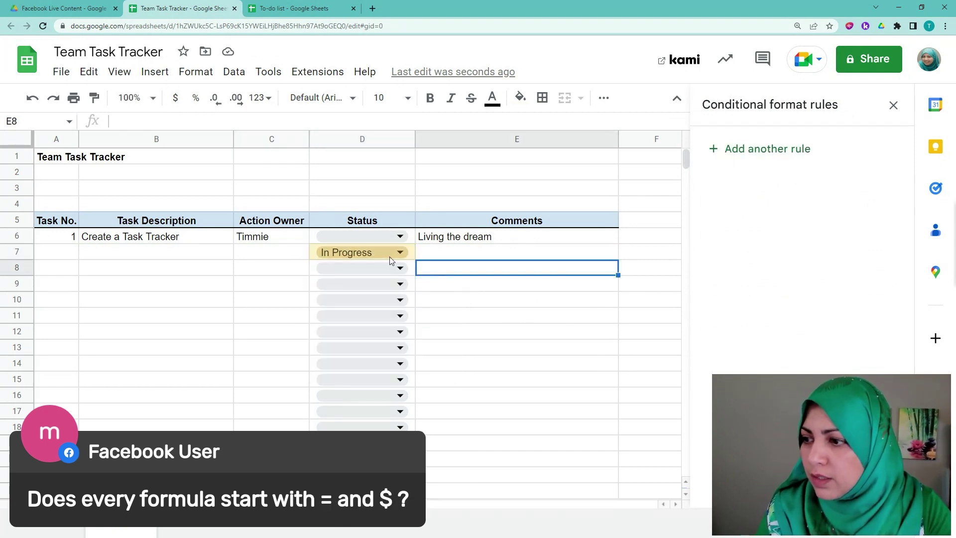
pyautogui.click(390, 256)
pyautogui.click(487, 268)
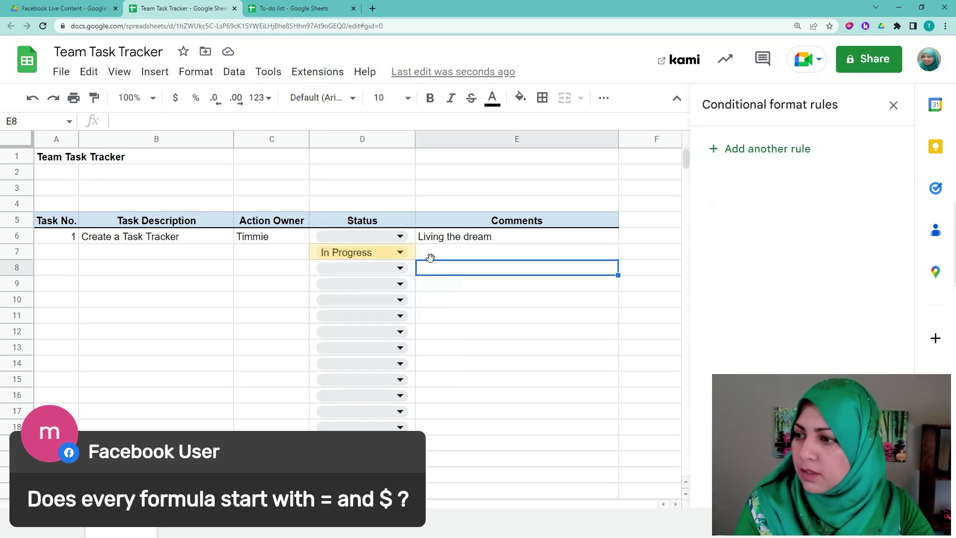
pyautogui.click(413, 257)
pyautogui.press('Delete')
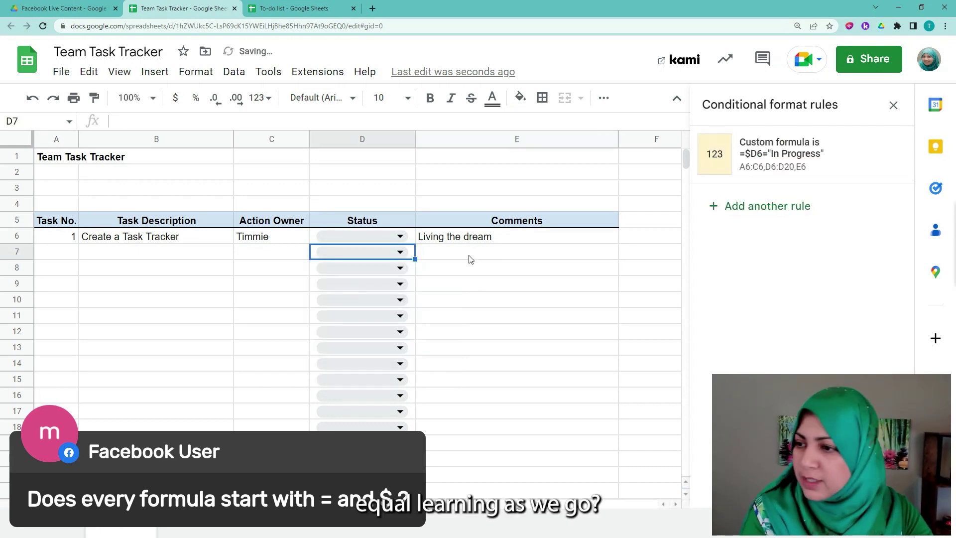
# Step: Replace the In Progress rule's split ranges with the single range A6:E20 and save the rule
pyautogui.click(805, 157)
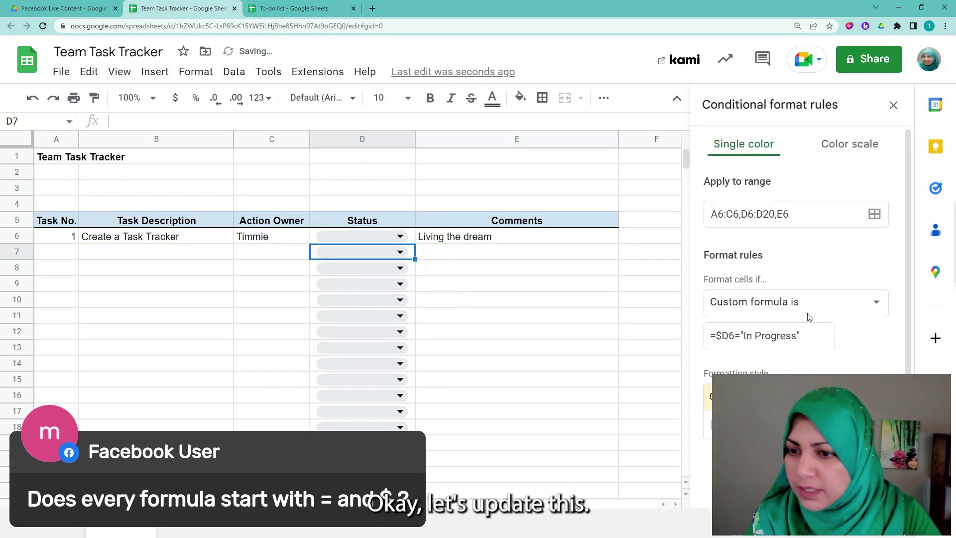
pyautogui.click(875, 215)
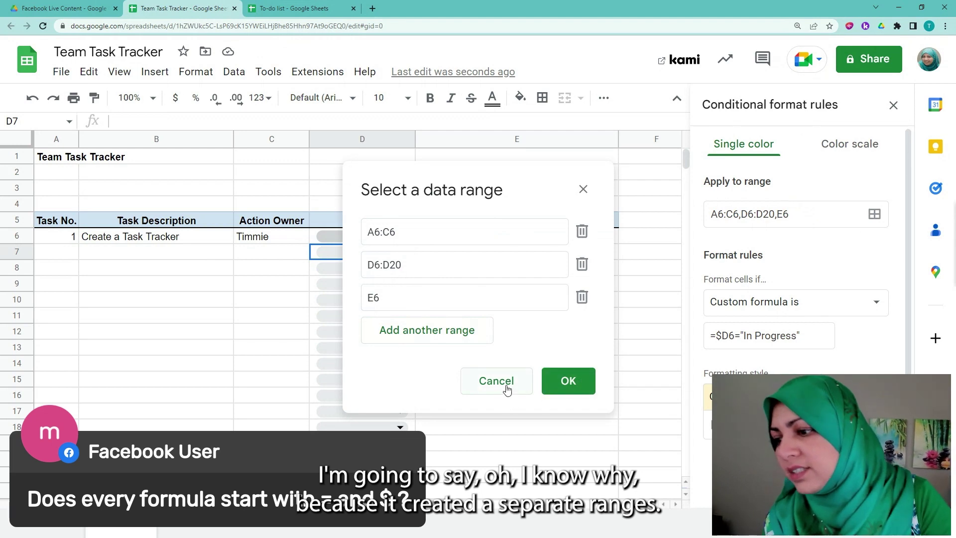
pyautogui.click(583, 189)
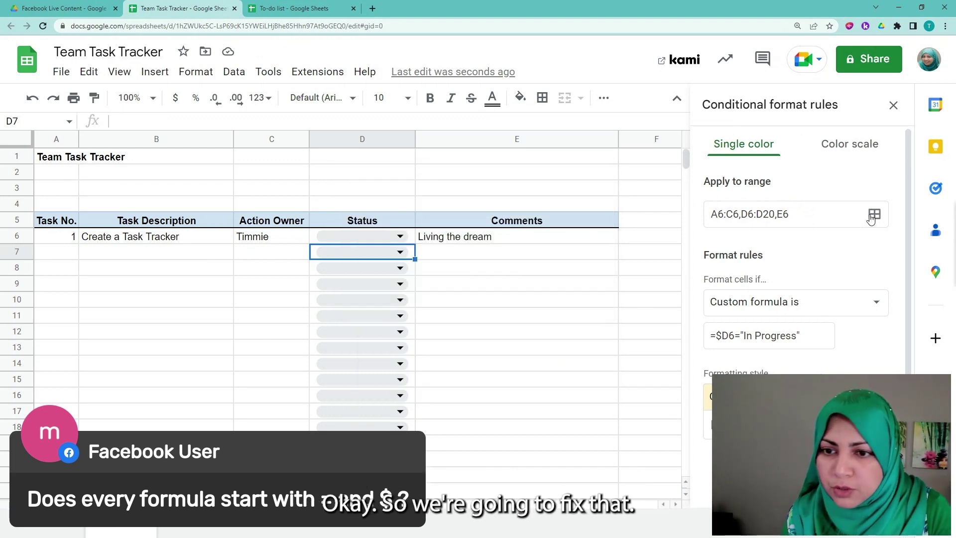
pyautogui.click(806, 212)
pyautogui.hotkey('ctrl', 'a')
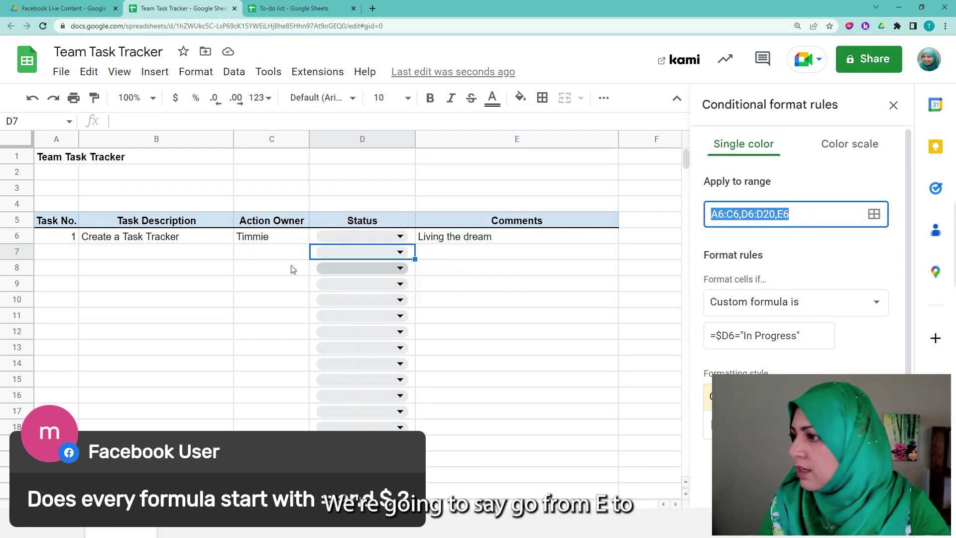
pyautogui.click(49, 240)
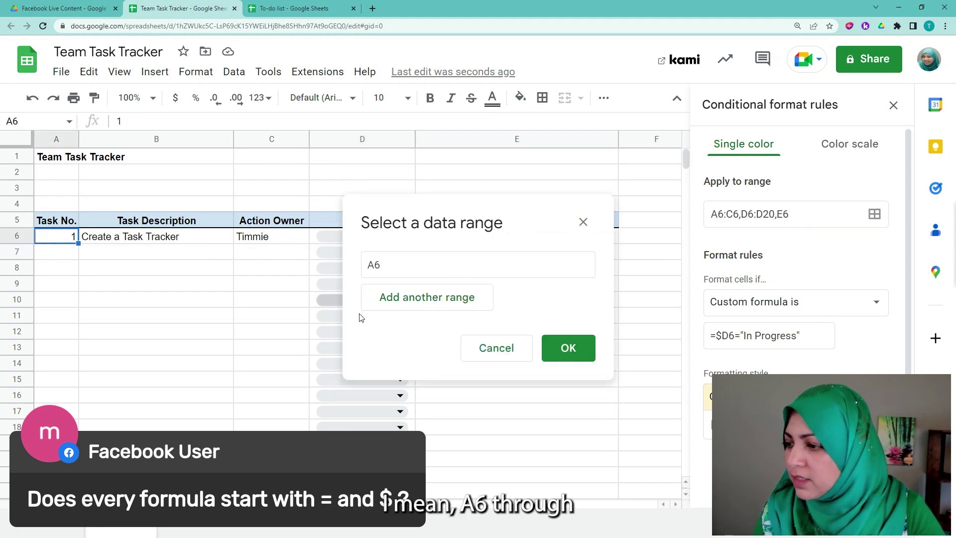
pyautogui.keyDown('shift'); pyautogui.click(509, 465); pyautogui.keyUp('shift')
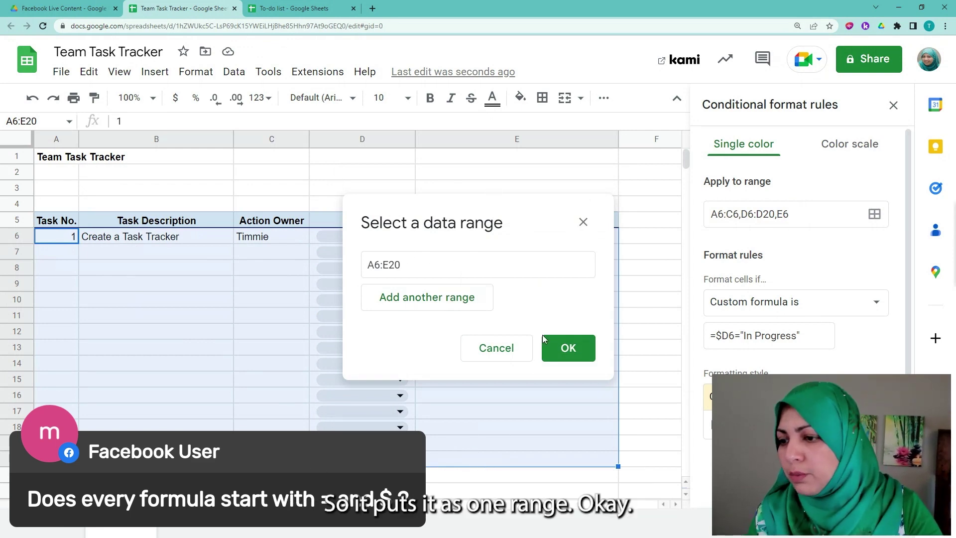
pyautogui.click(563, 345)
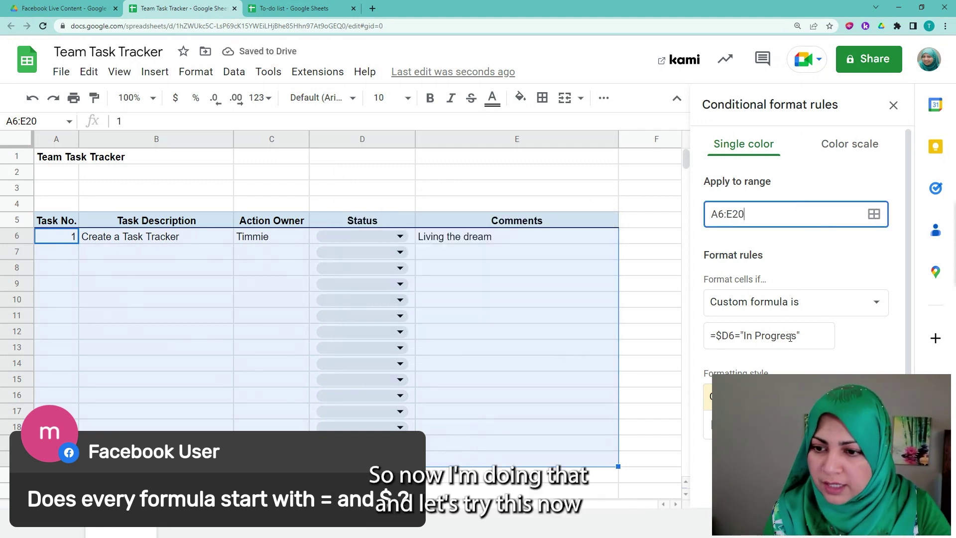
pyautogui.click(865, 467)
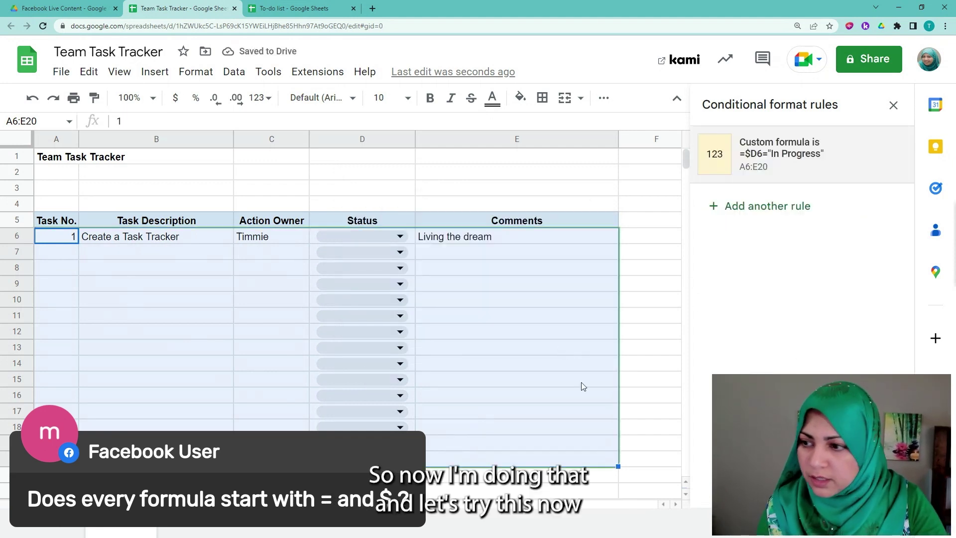
# Step: Test the extended rule on row 7 by setting D7 to In Progress, Not Started and In Progress again
pyautogui.click(401, 252)
pyautogui.click(352, 296)
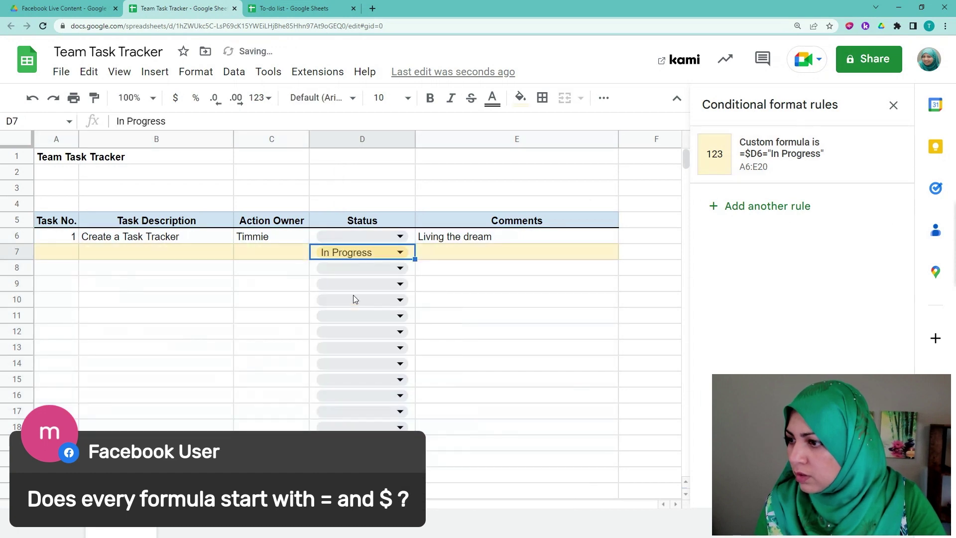
pyautogui.click(402, 253)
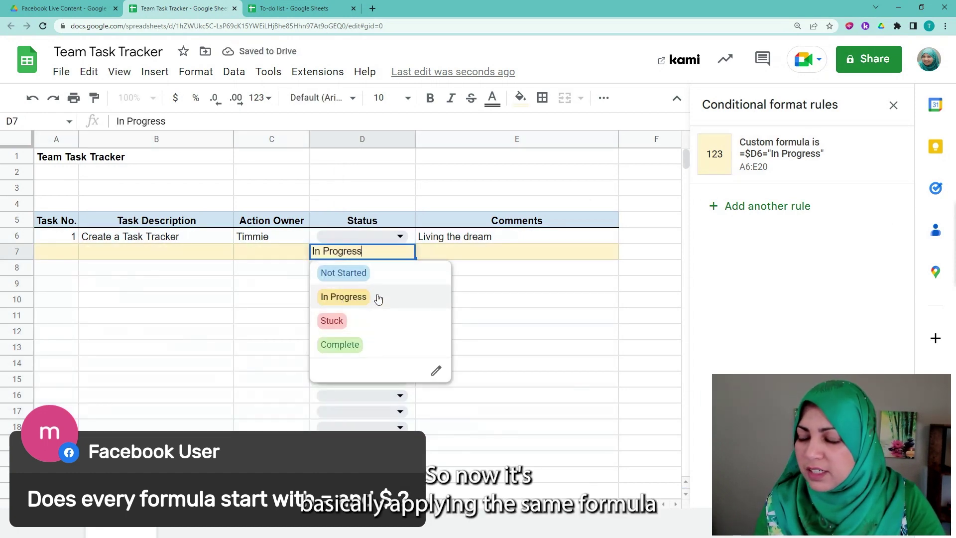
pyautogui.click(400, 274)
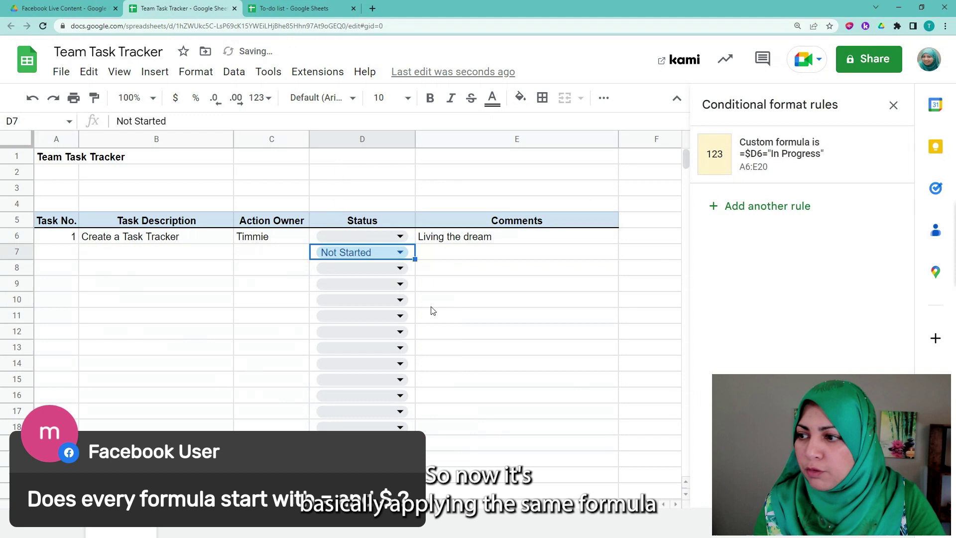
pyautogui.click(404, 258)
pyautogui.click(386, 298)
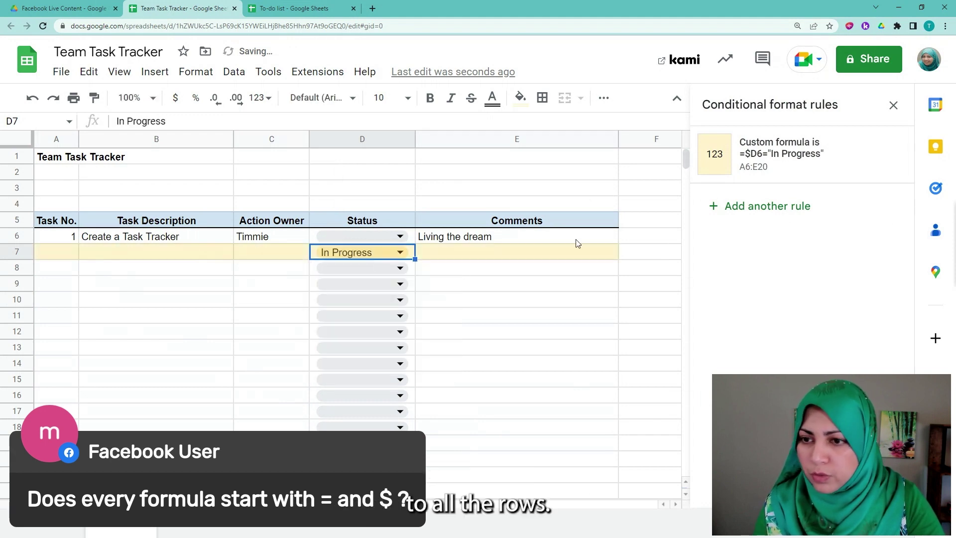
# Step: Test the In Progress rule's formula without its equals sign and without its dollar sign, and restore =$D6="In Progress"
pyautogui.click(847, 162)
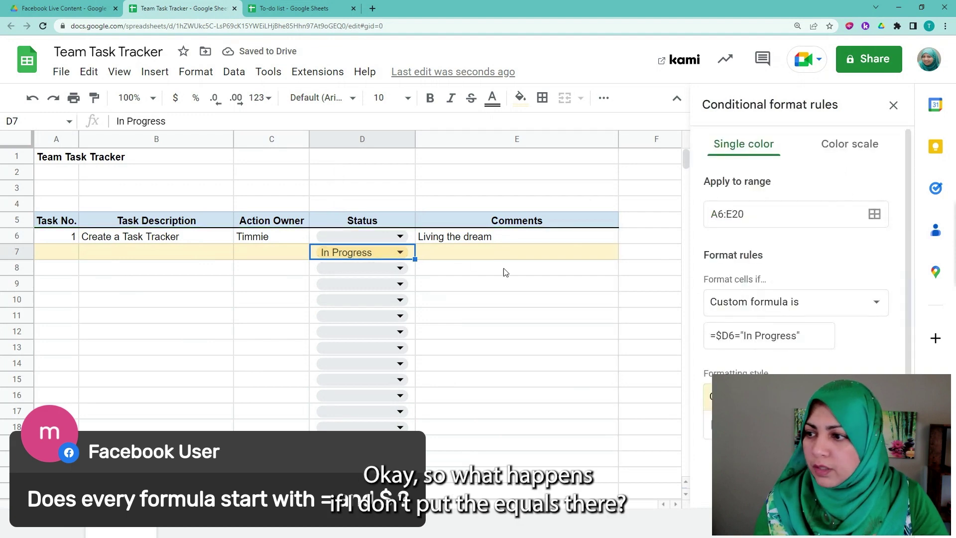
pyautogui.click(713, 335)
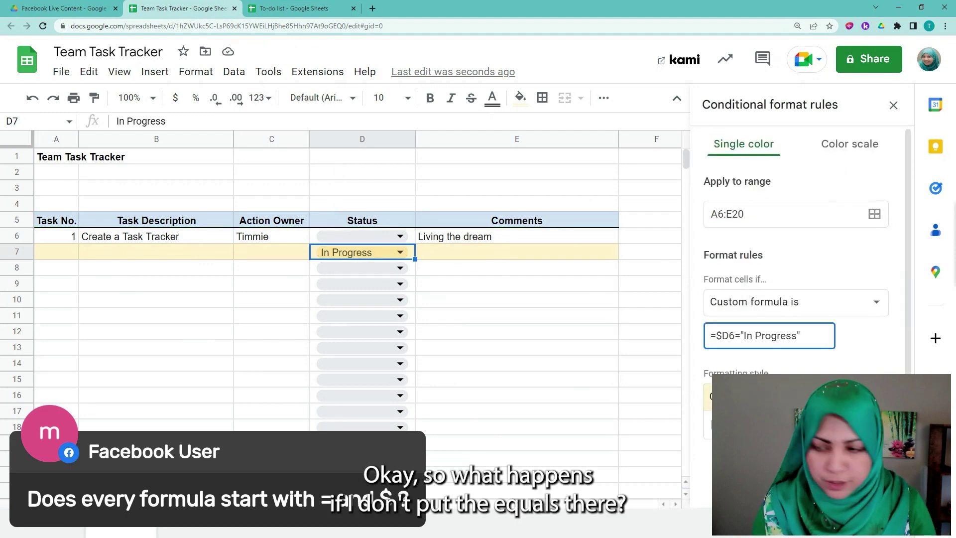
pyautogui.press('Delete')
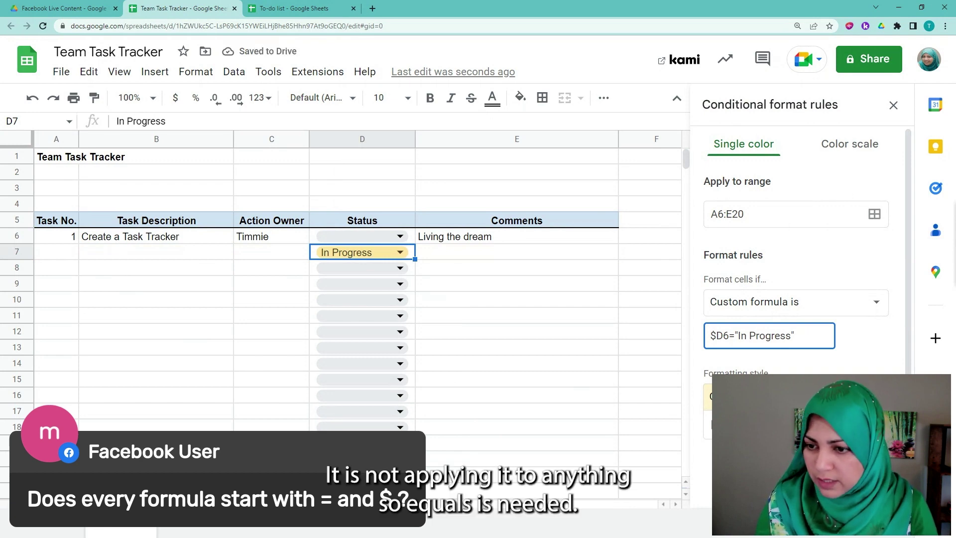
pyautogui.write('=')
pyautogui.press('Delete')
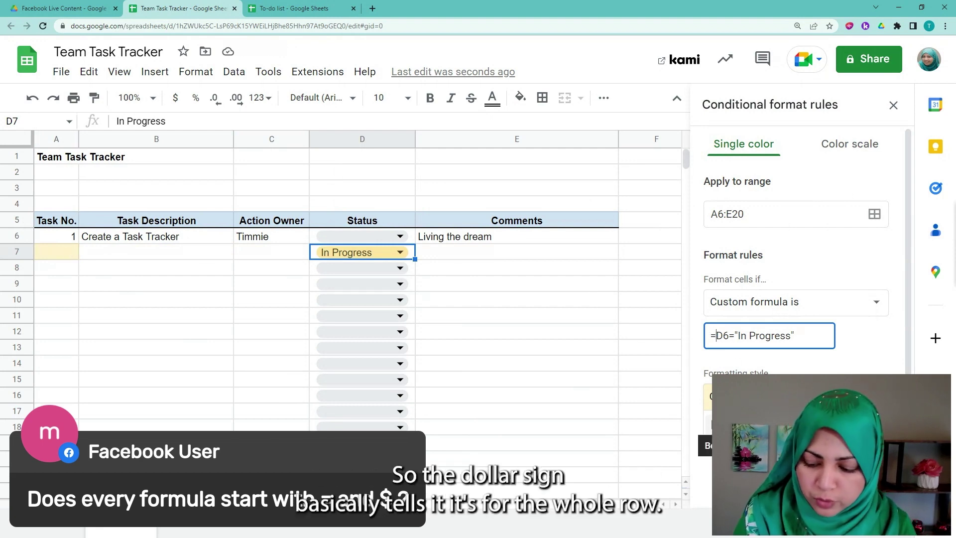
pyautogui.write('$')
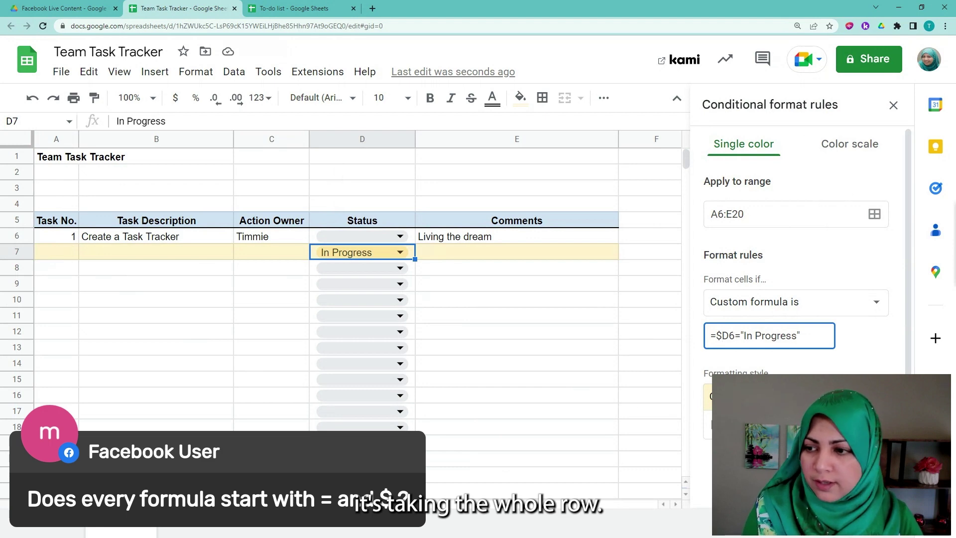
pyautogui.click(865, 469)
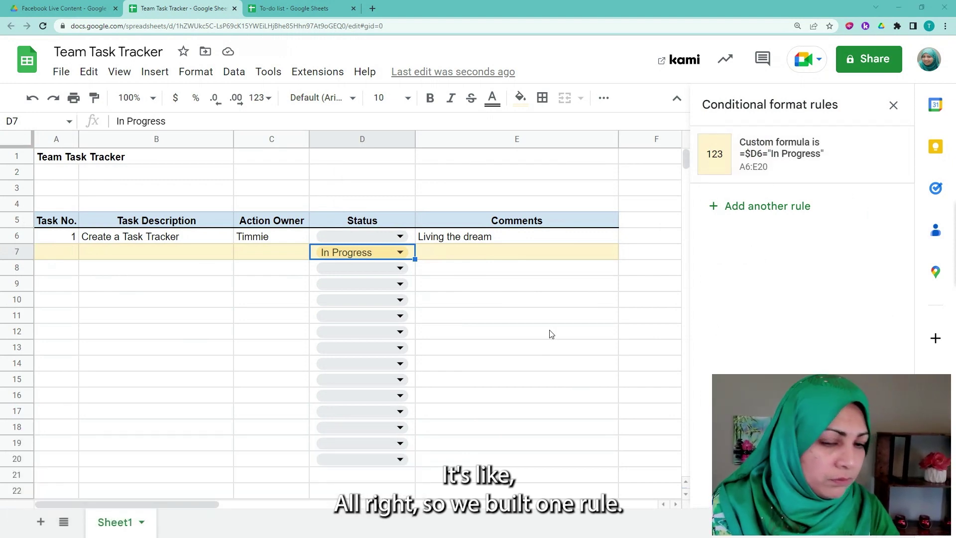
pyautogui.click(773, 206)
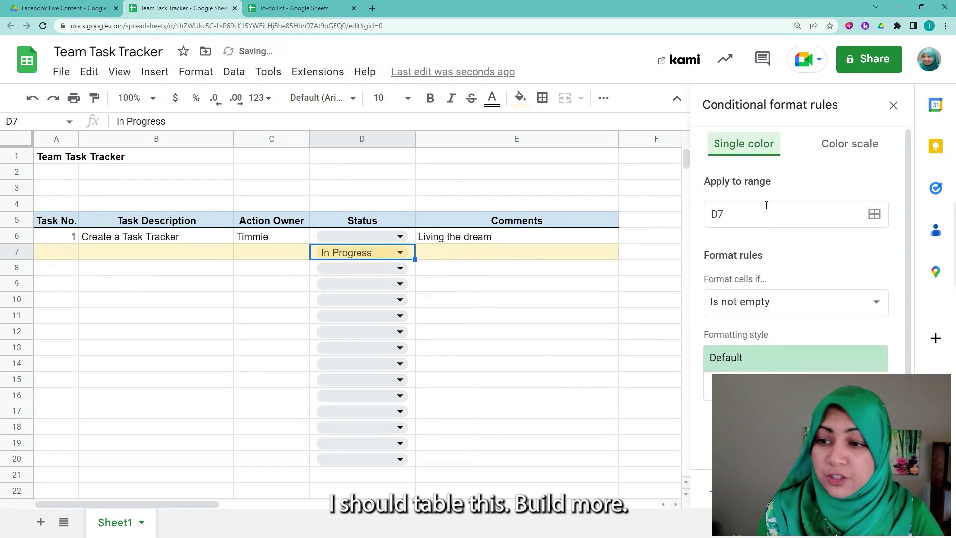
pyautogui.click(893, 106)
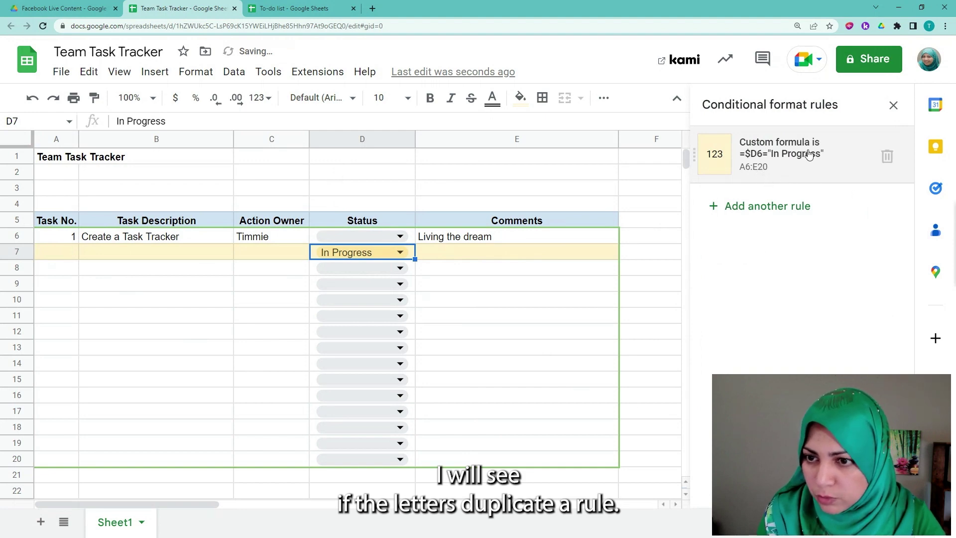
pyautogui.click(809, 156)
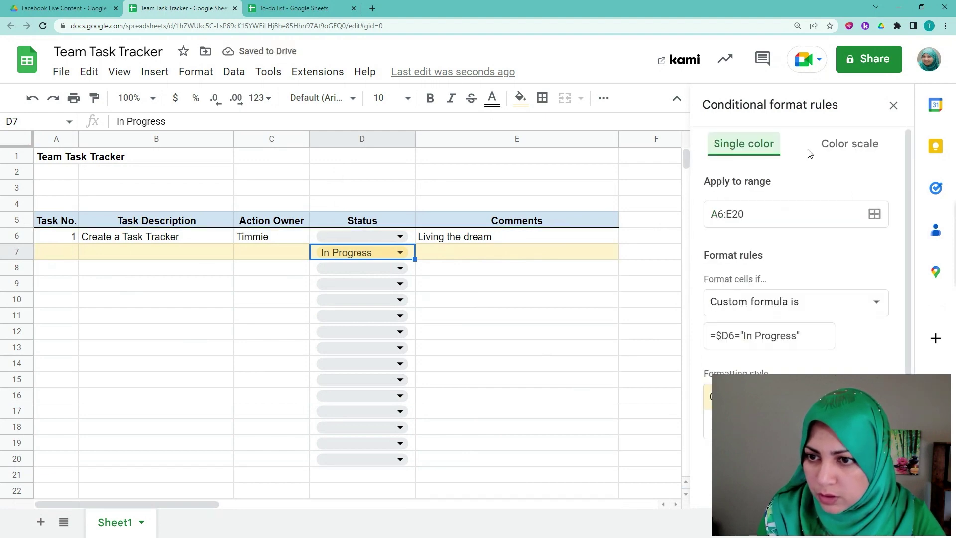
pyautogui.click(893, 105)
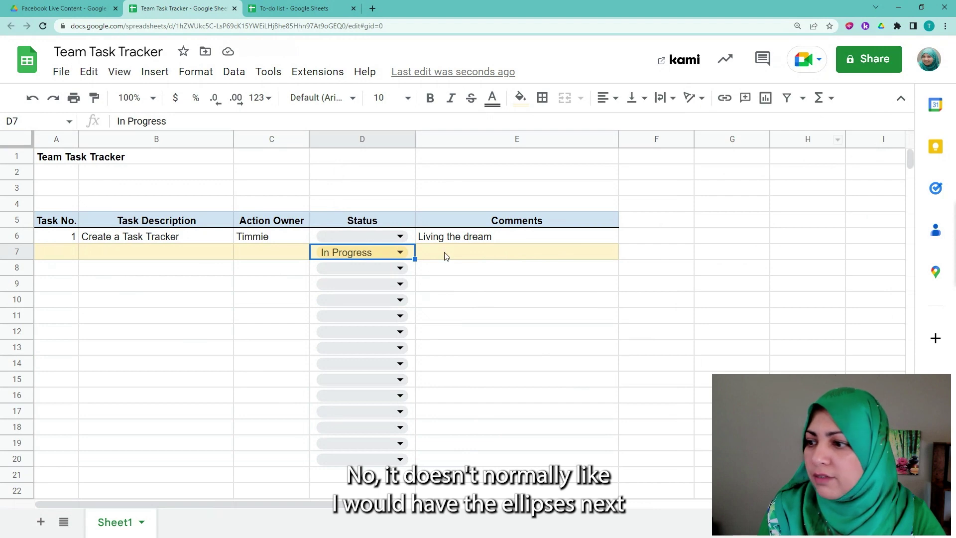
pyautogui.click(234, 72)
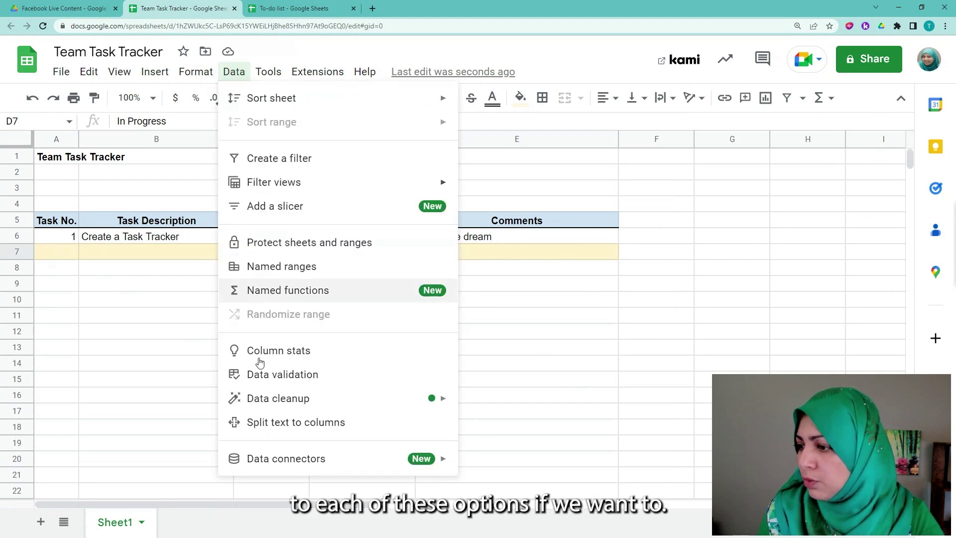
pyautogui.click(277, 376)
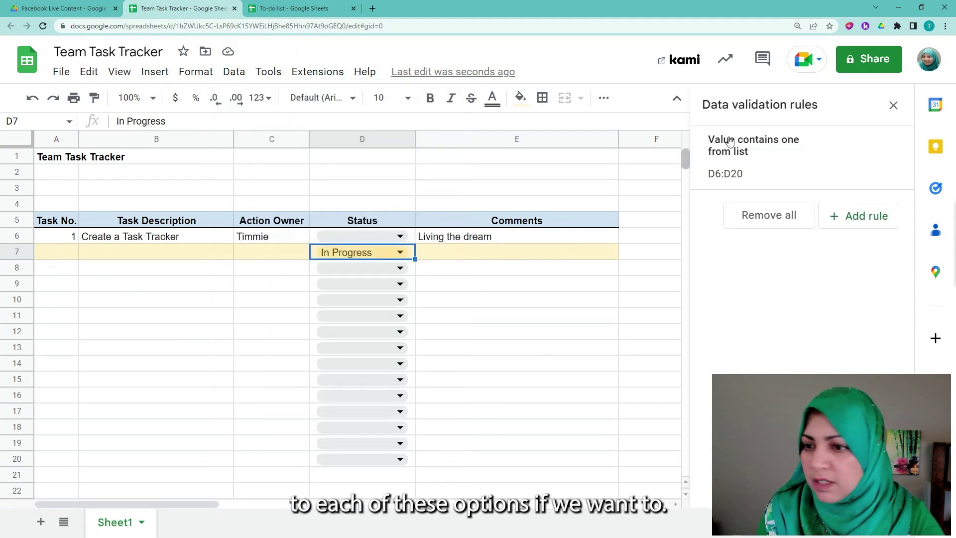
pyautogui.click(234, 72)
pyautogui.click(190, 72)
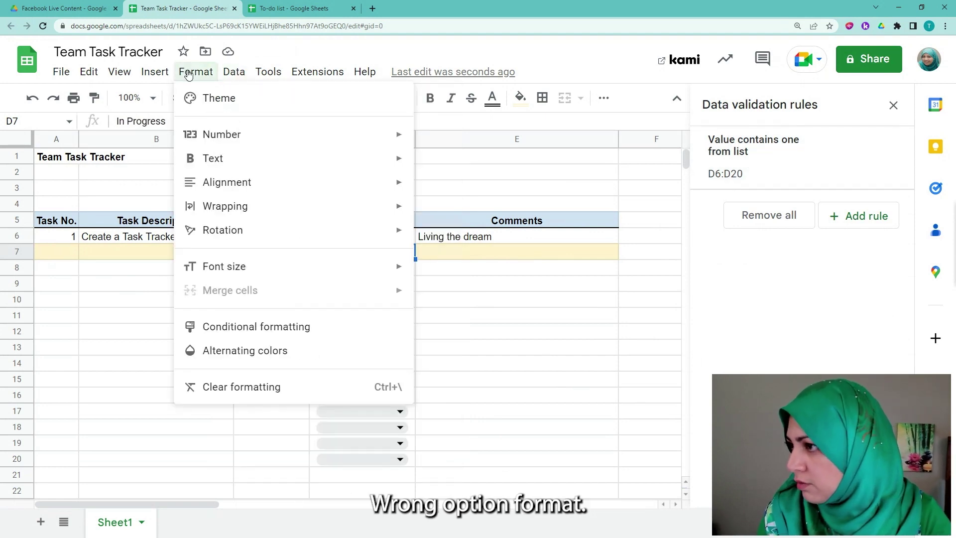
pyautogui.click(252, 327)
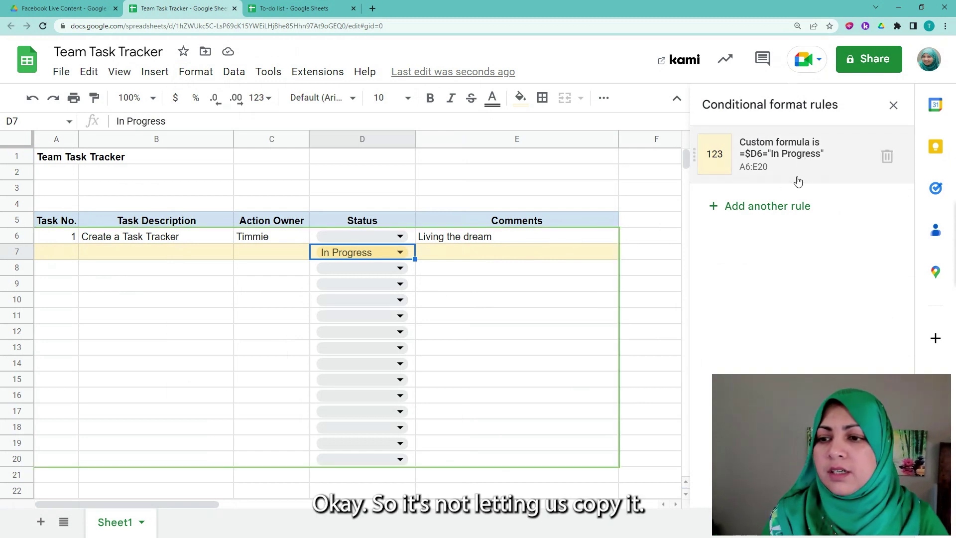
# Step: Add another conditional format rule and set its range to A6:E20
pyautogui.click(781, 211)
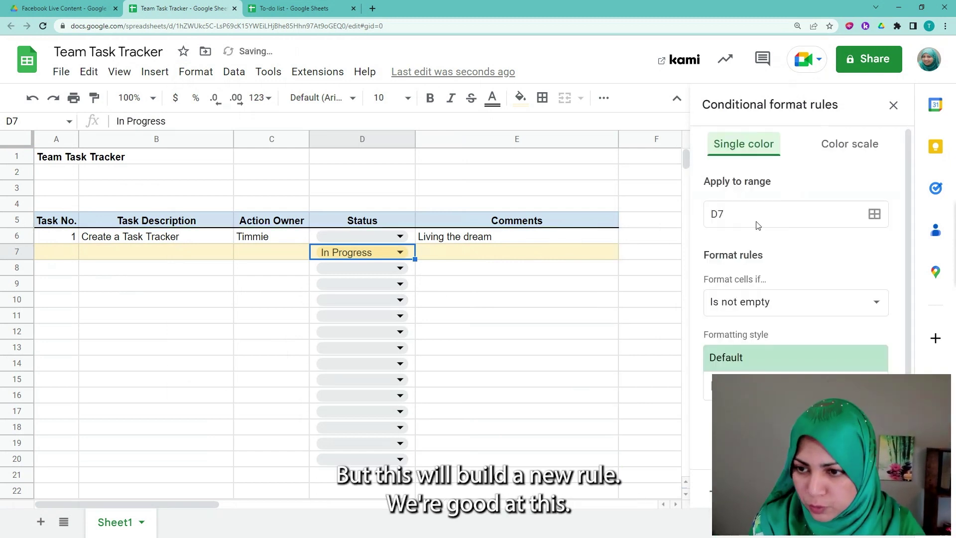
pyautogui.click(876, 215)
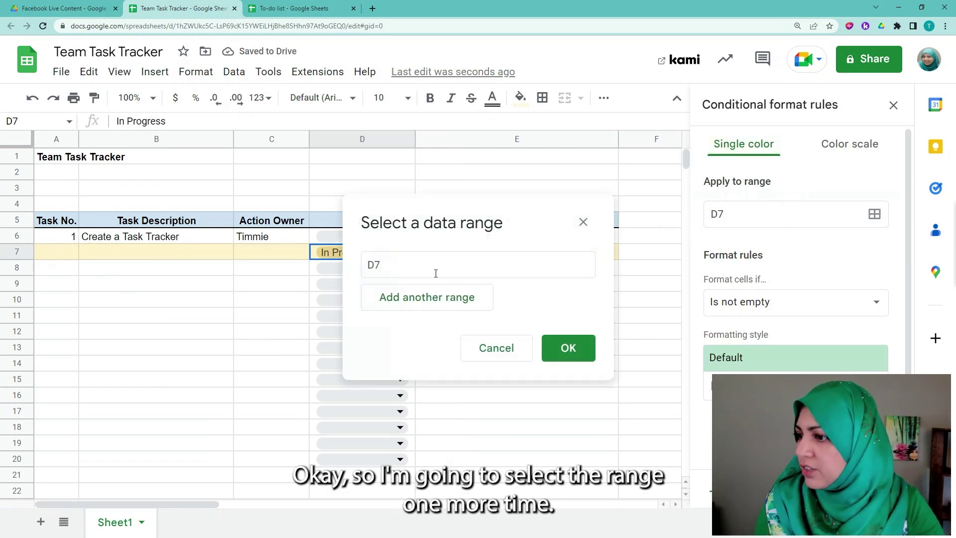
pyautogui.click(426, 263)
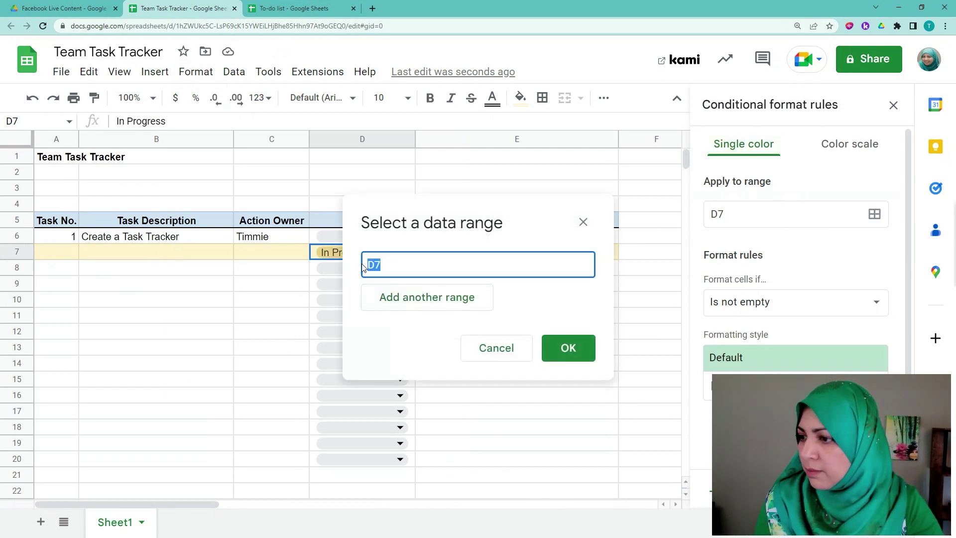
pyautogui.click(54, 236)
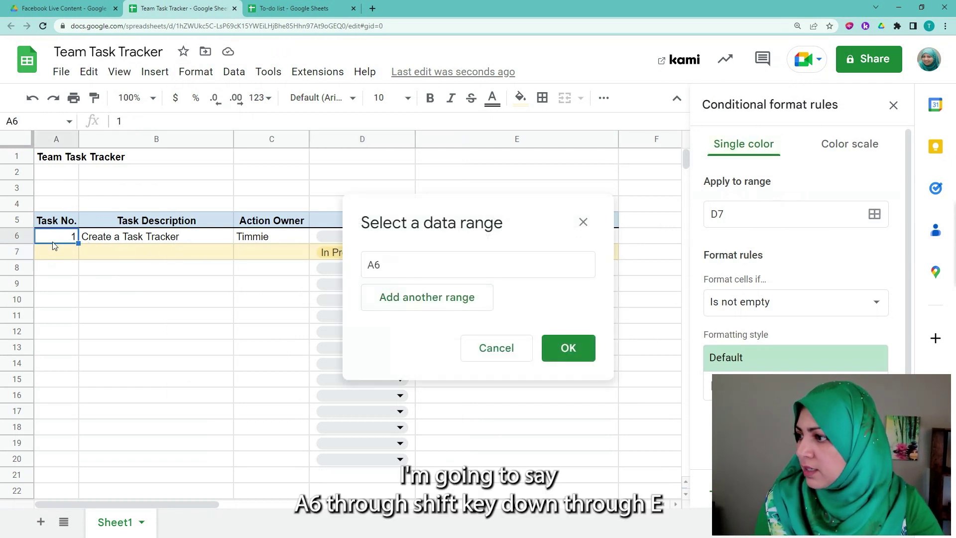
pyautogui.keyDown('shift'); pyautogui.click(478, 460); pyautogui.keyUp('shift')
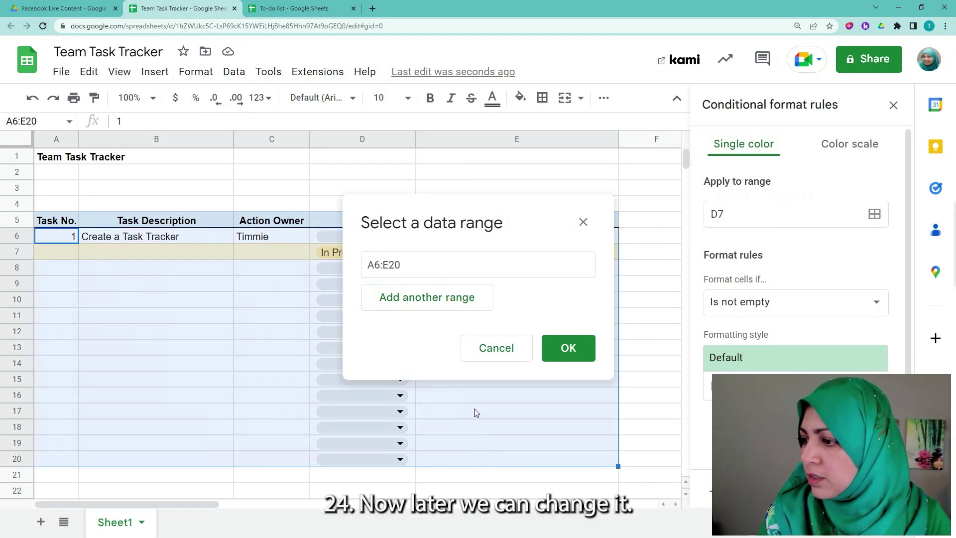
pyautogui.click(564, 348)
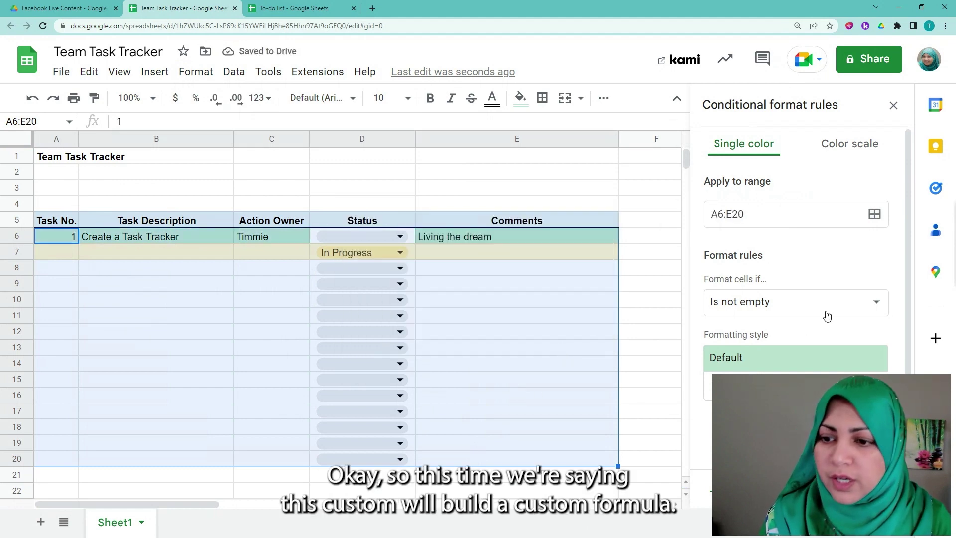
# Step: Make the new rule's condition the custom formula =$D6="Not Started"
pyautogui.click(866, 307)
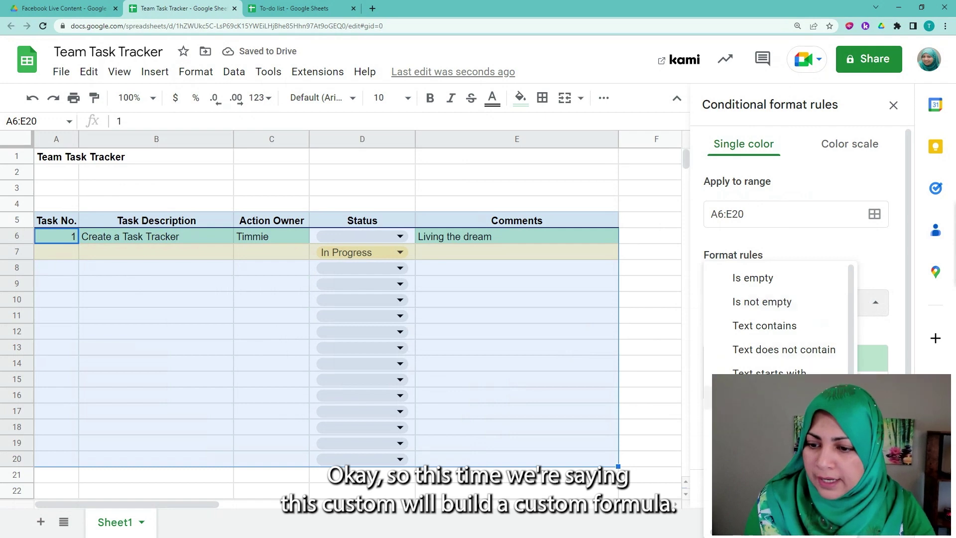
pyautogui.scroll(-4, 781, 319)
pyautogui.click(767, 510)
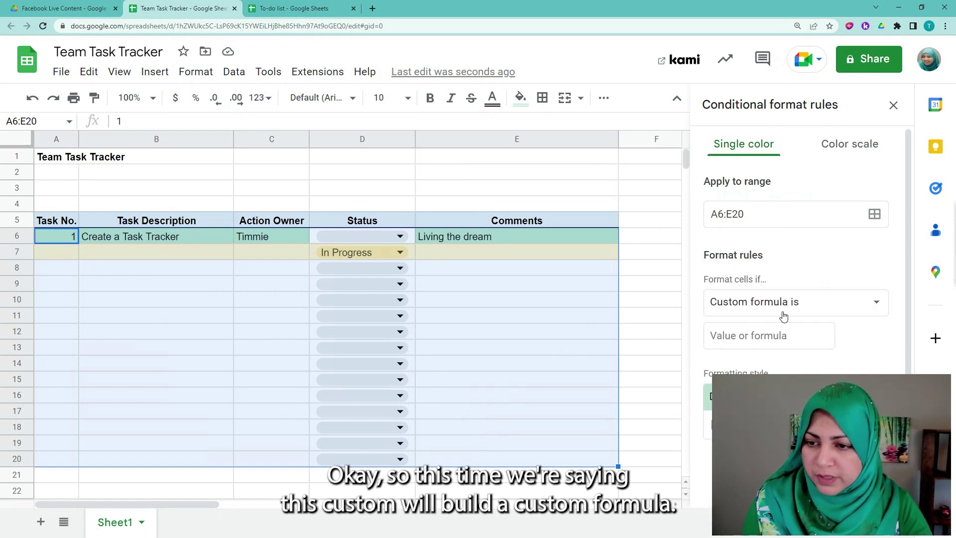
pyautogui.click(739, 343)
pyautogui.write('=')
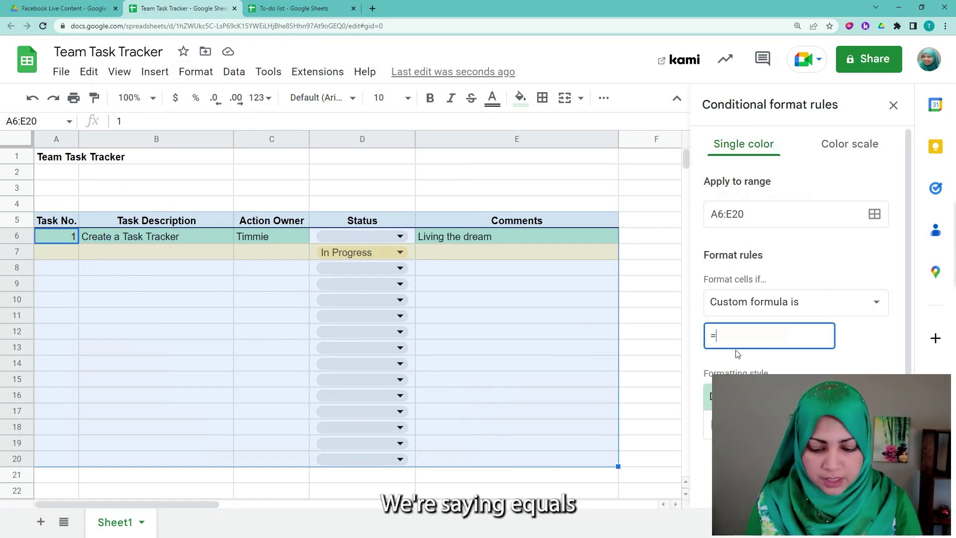
pyautogui.write('$')
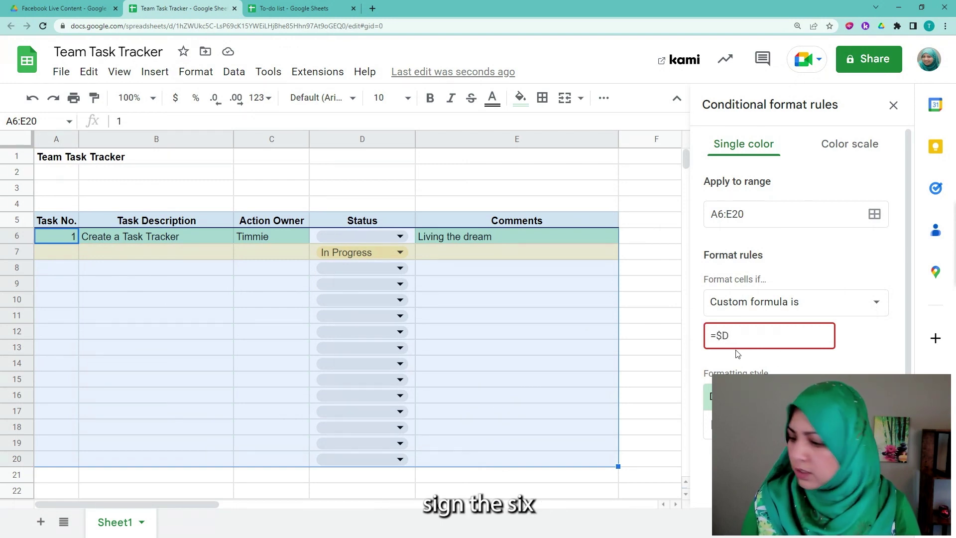
pyautogui.write('D6="')
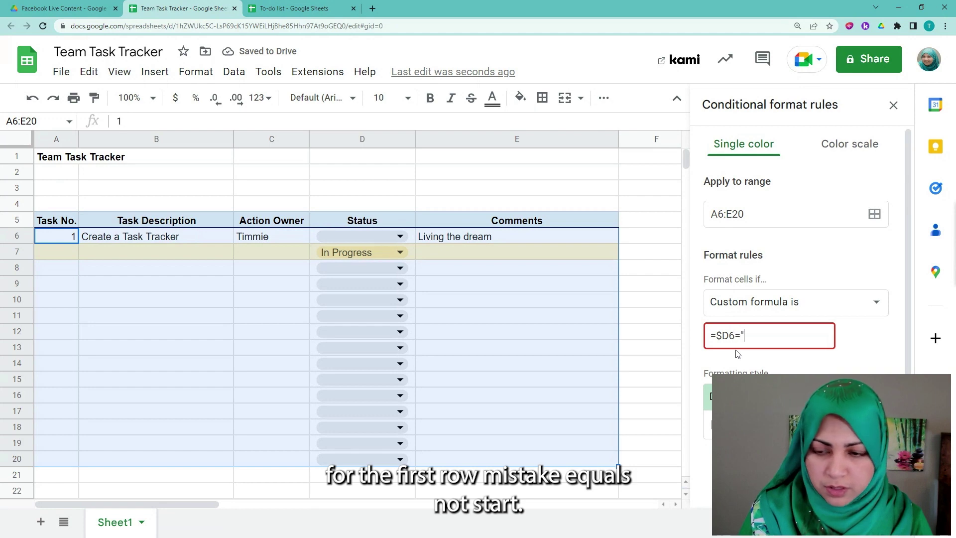
pyautogui.write('Not Started"')
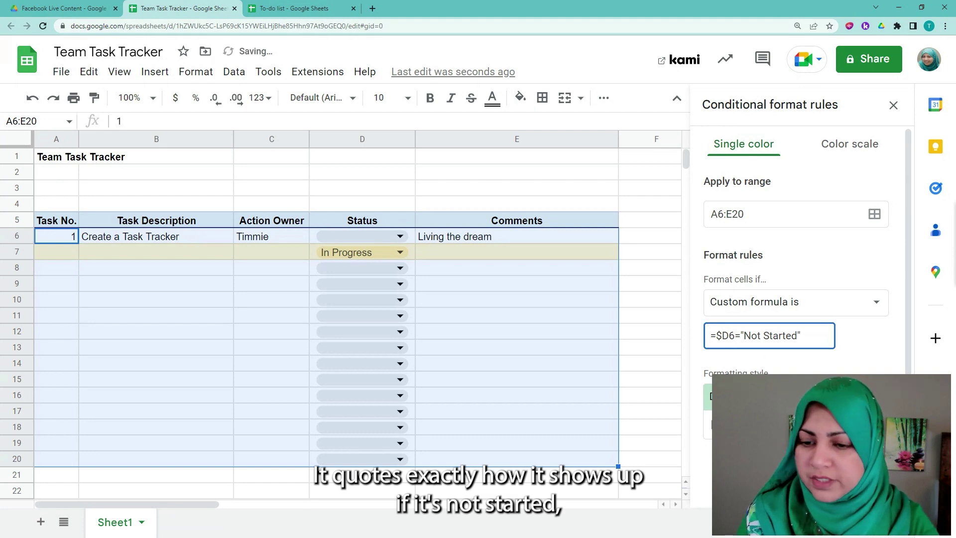
# Step: Give the Not Started rule a light blue fill color and save the rule
pyautogui.click(822, 430)
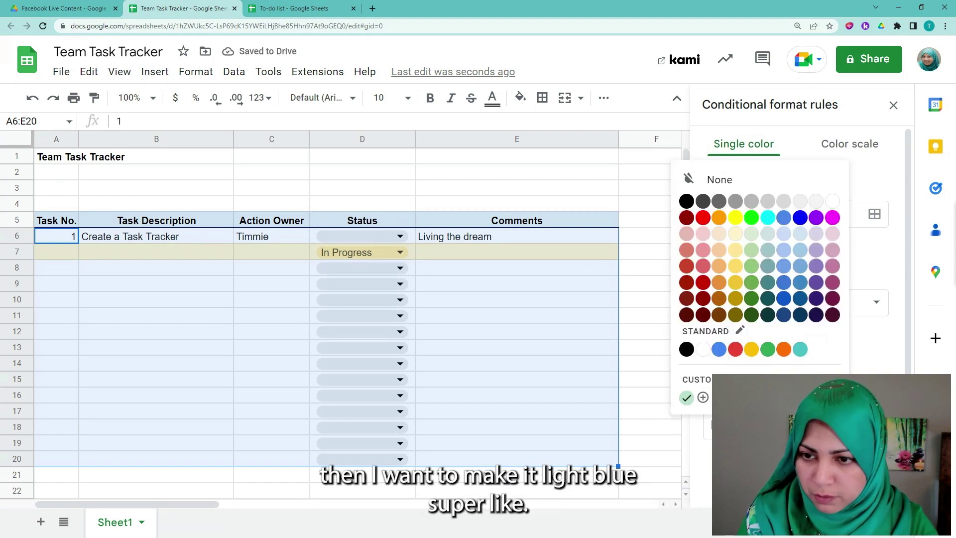
pyautogui.click(803, 233)
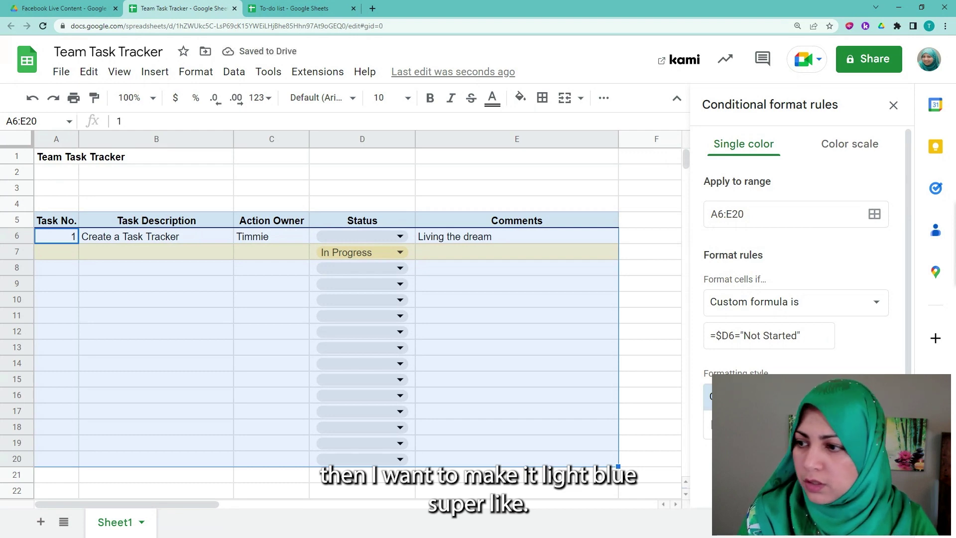
pyautogui.click(865, 466)
# Step: Test the Not Started rule by setting the Status in D8 to Not Started
pyautogui.click(450, 292)
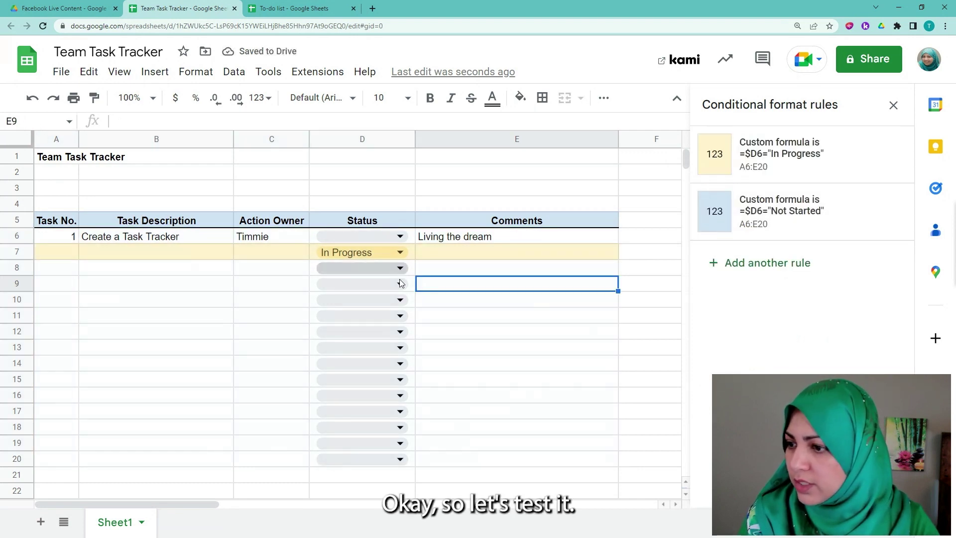
pyautogui.click(398, 269)
pyautogui.press('Return')
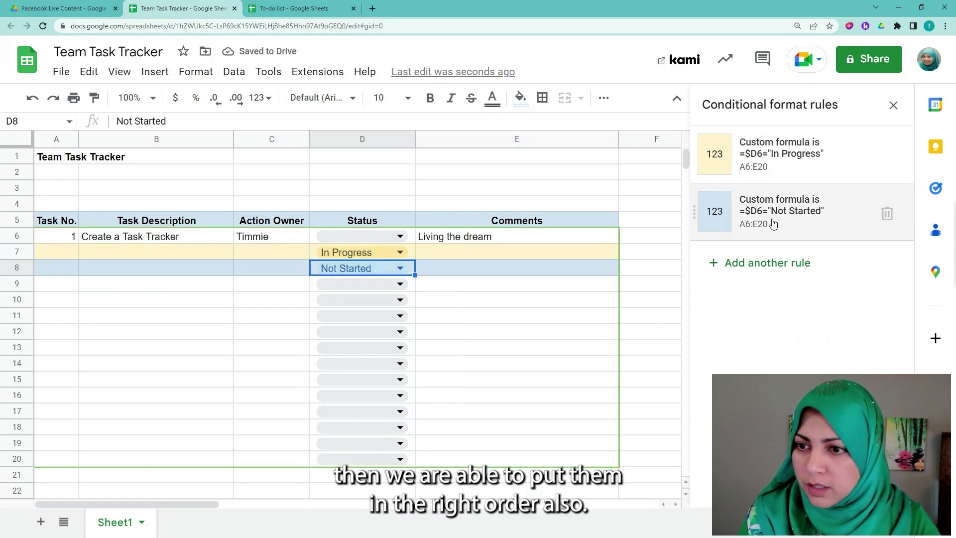
# Step: Move the Not Started rule above the In Progress rule in the conditional format rules
pyautogui.moveTo(693, 216); pyautogui.dragTo(693, 158)
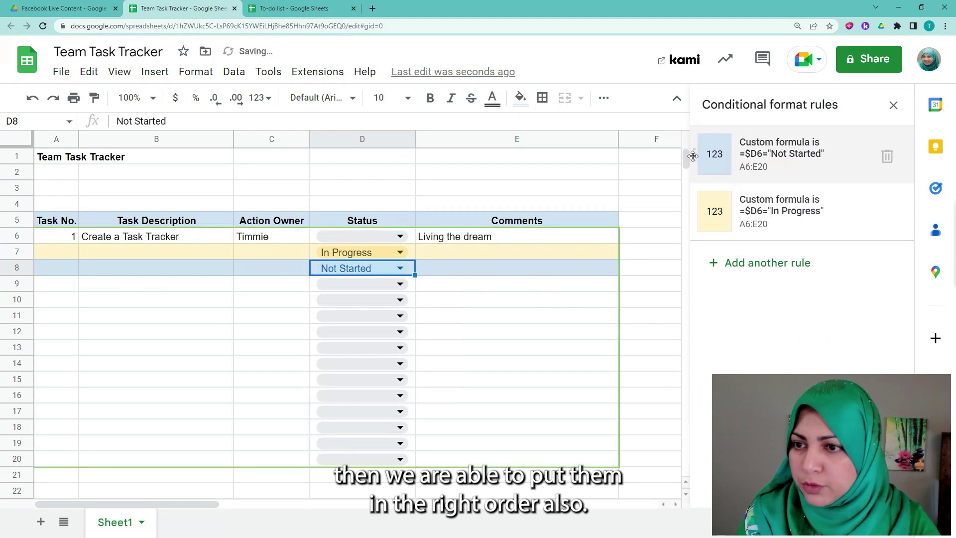
pyautogui.click(693, 159)
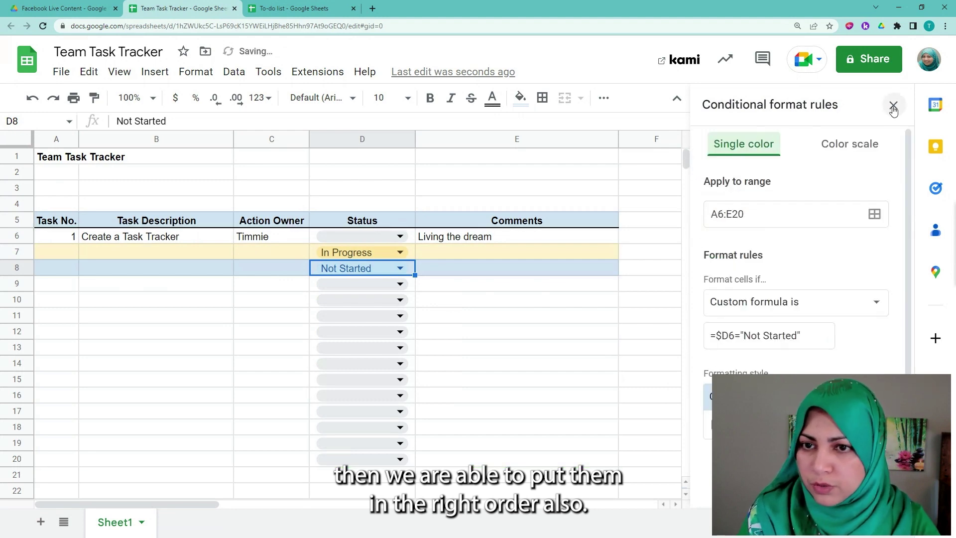
pyautogui.scroll(-1, 797, 299)
pyautogui.click(865, 431)
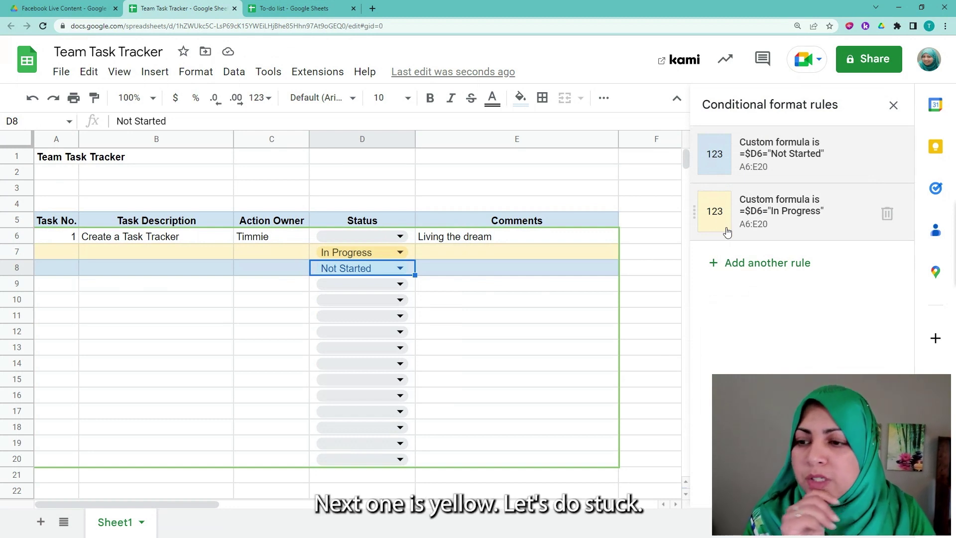
# Step: Add another conditional formatting rule and set its range to A6:E20
pyautogui.click(758, 264)
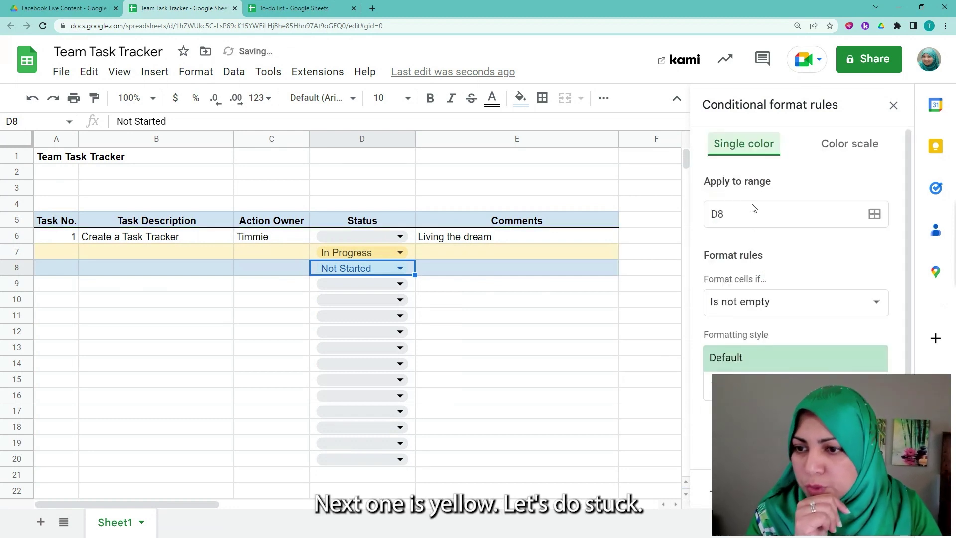
pyautogui.click(875, 214)
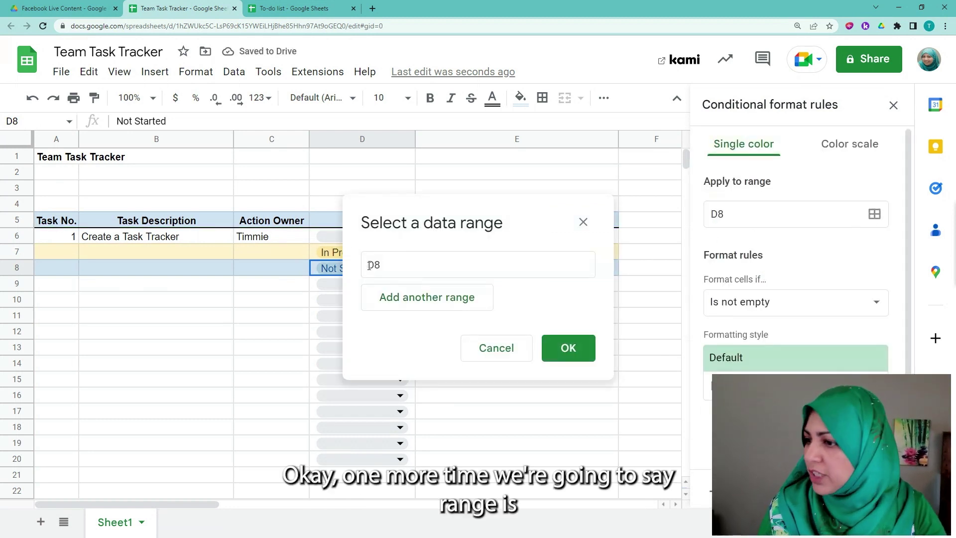
pyautogui.click(384, 268)
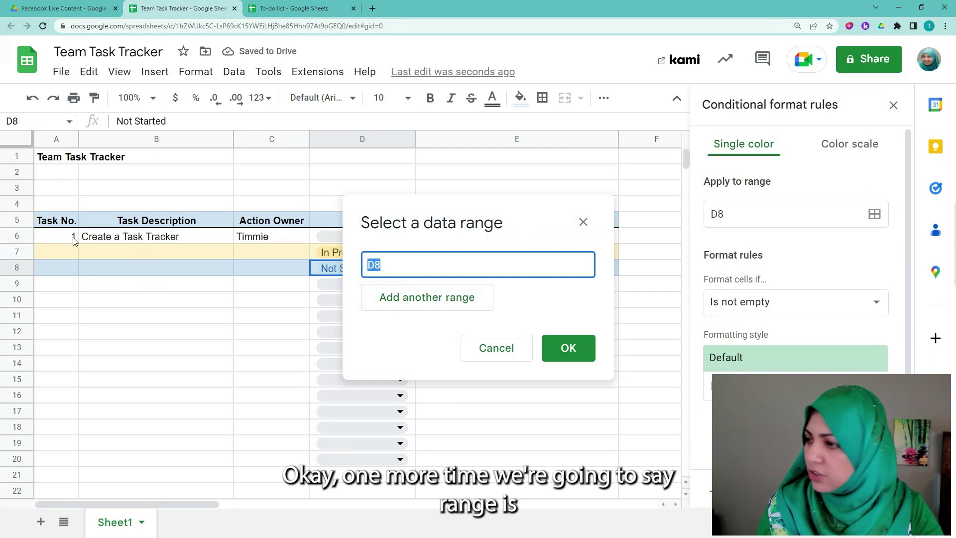
pyautogui.click(57, 238)
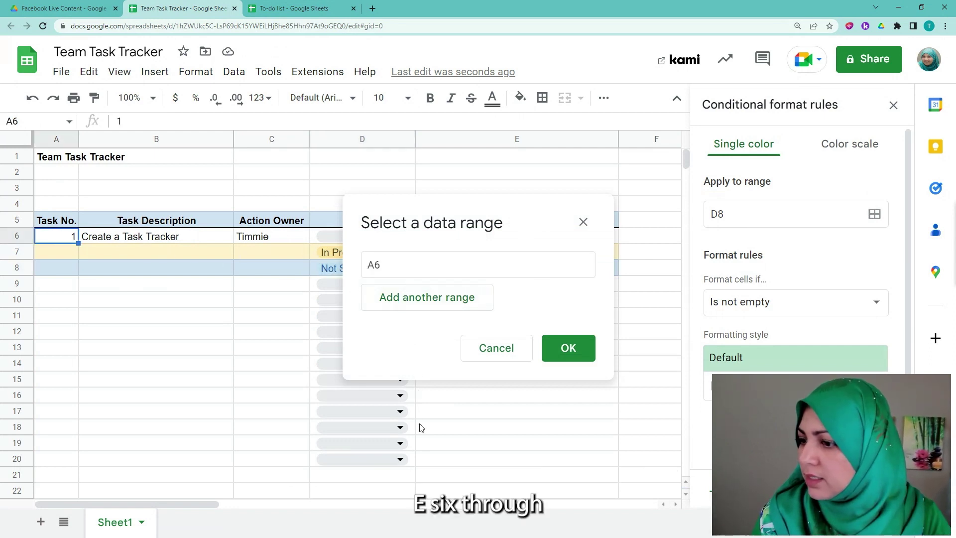
pyautogui.keyDown('shift'); pyautogui.click(454, 465); pyautogui.keyUp('shift')
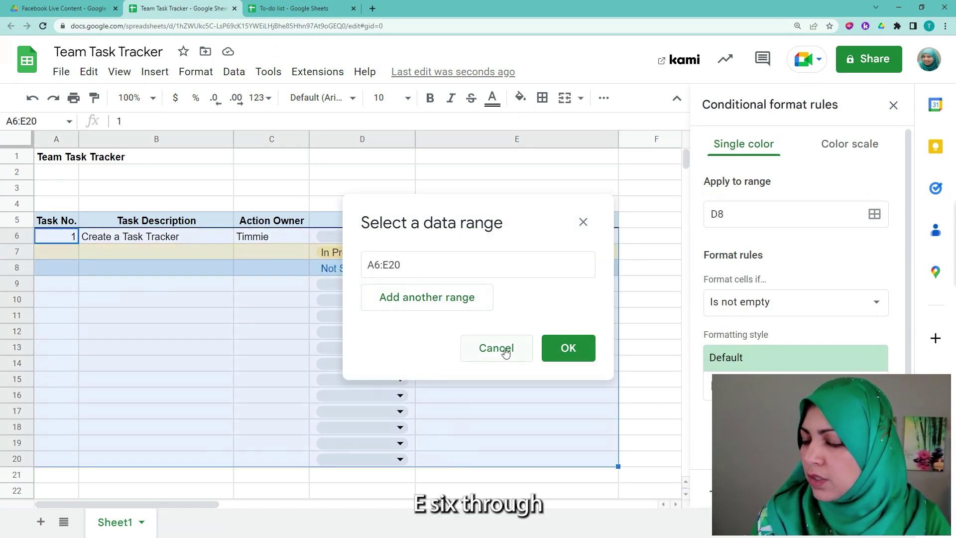
pyautogui.click(568, 344)
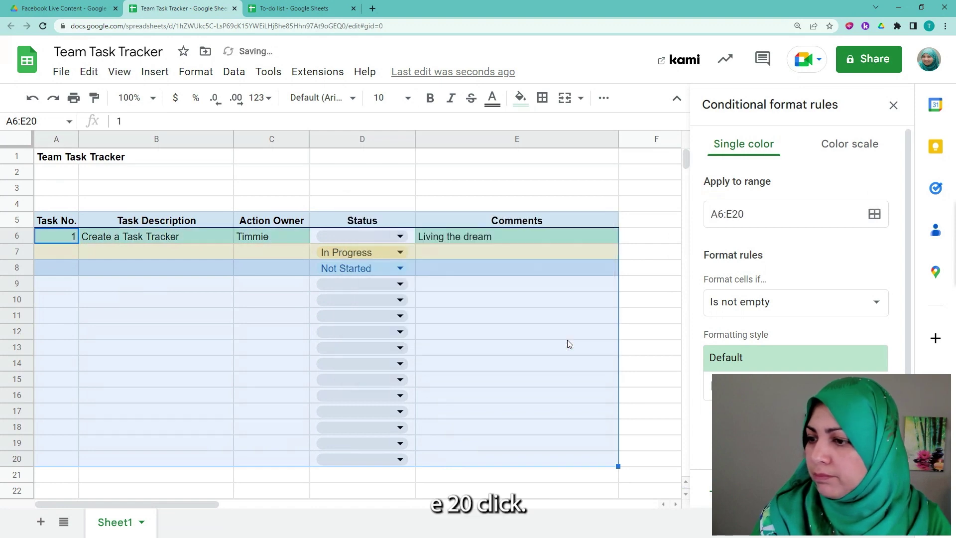
# Step: Make the new rule's condition the custom formula =$D6="Stuck"
pyautogui.click(767, 303)
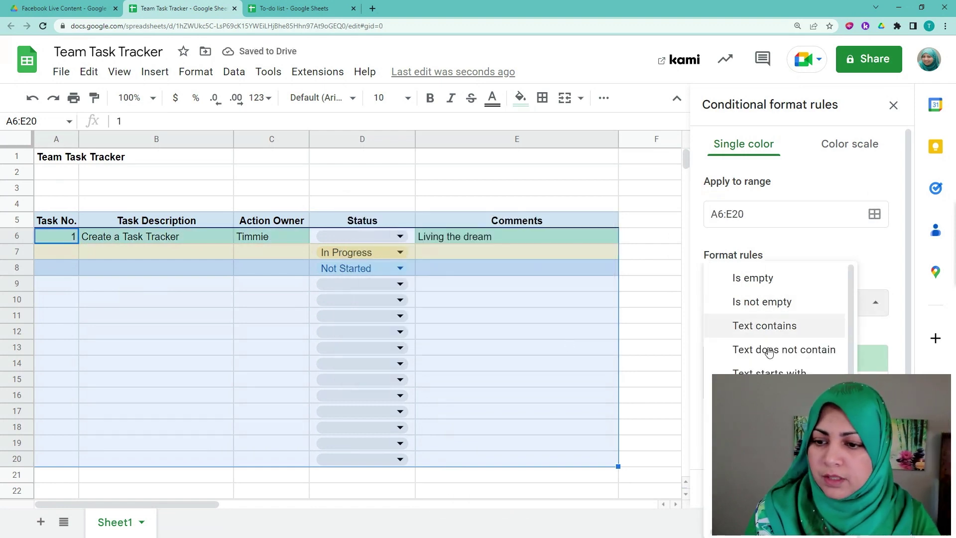
pyautogui.scroll(-5, 769, 352)
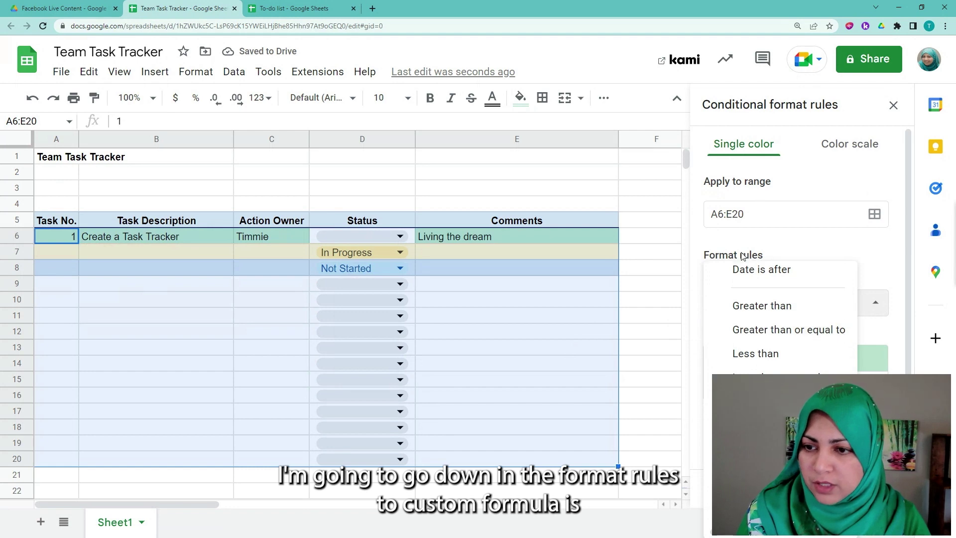
pyautogui.click(767, 509)
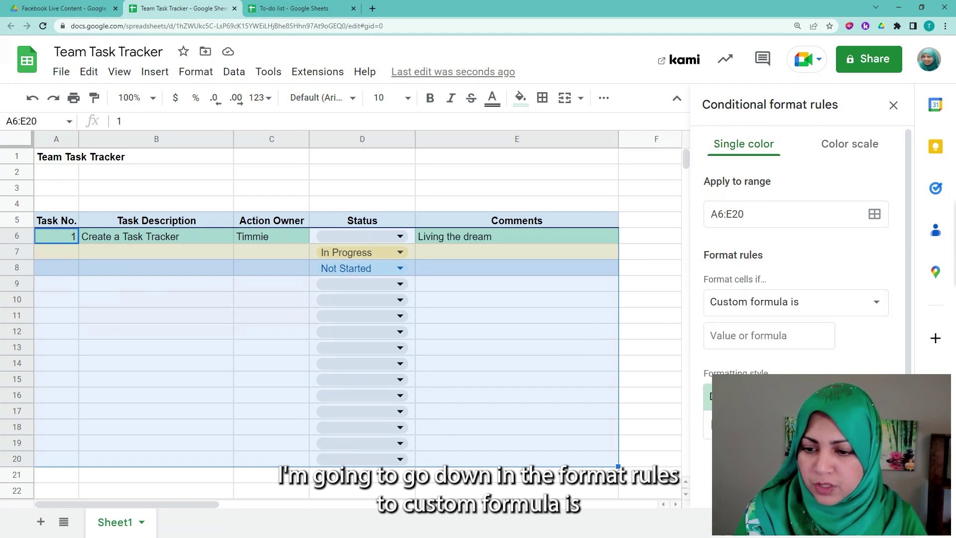
pyautogui.click(749, 347)
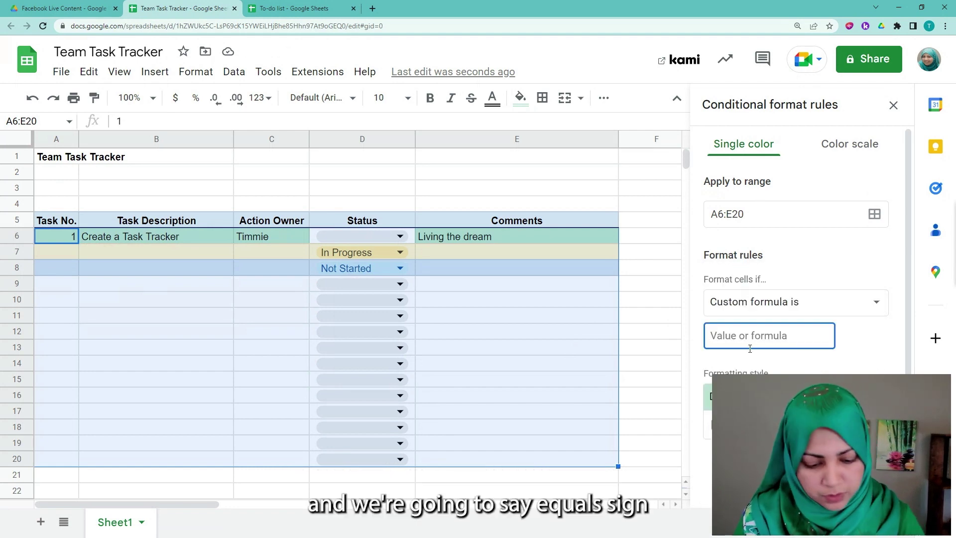
pyautogui.write('=$D')
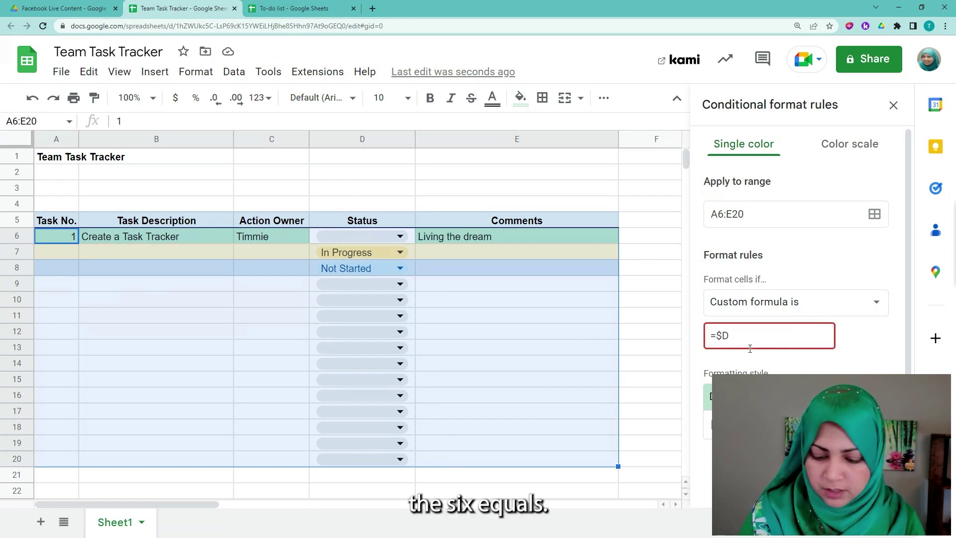
pyautogui.write('6=')
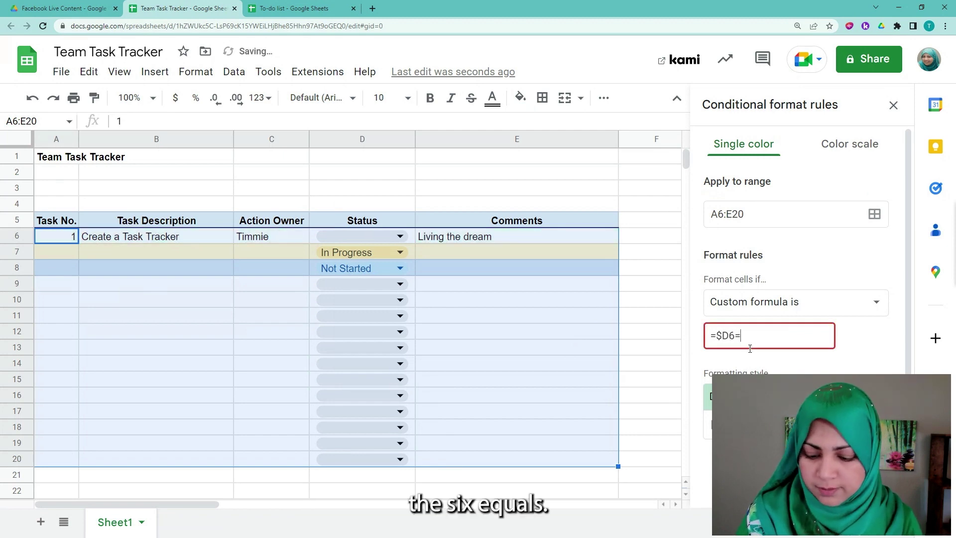
pyautogui.write('"S')
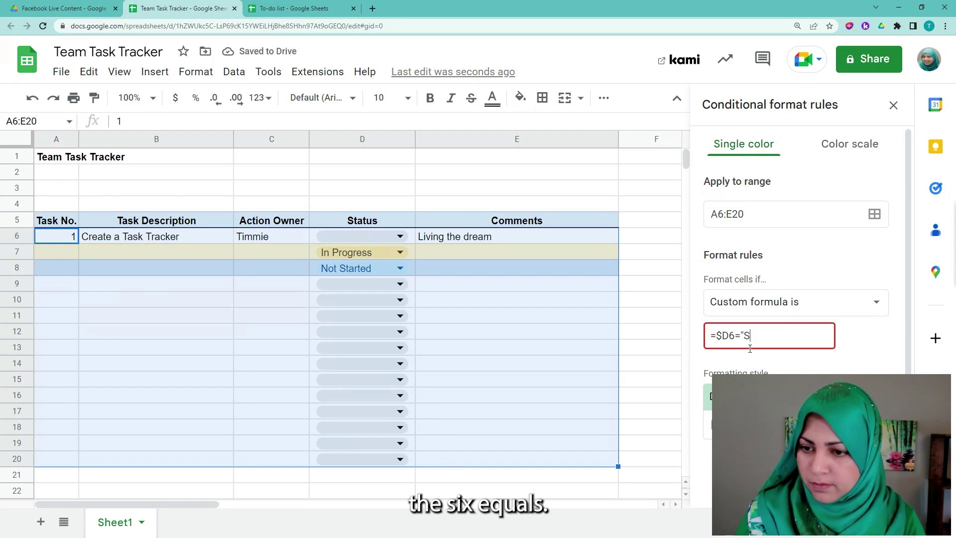
pyautogui.write('tuck')
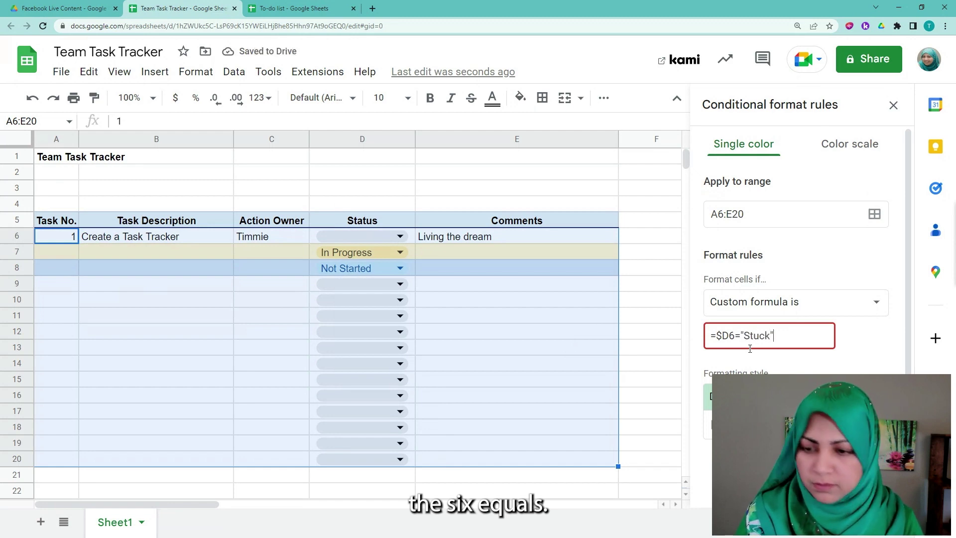
# Step: Give the Stuck rule a light pink fill with bold text and save the rule
pyautogui.click(837, 426)
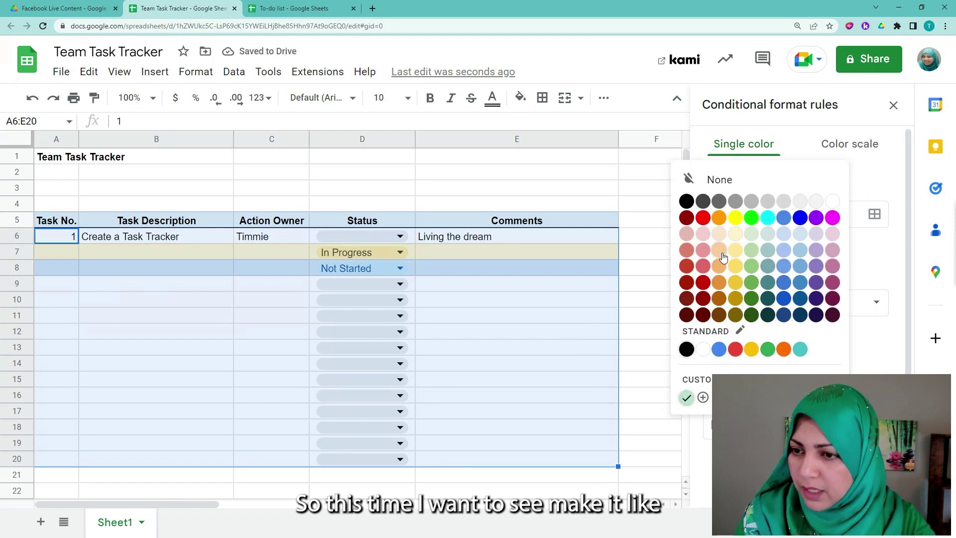
pyautogui.click(703, 238)
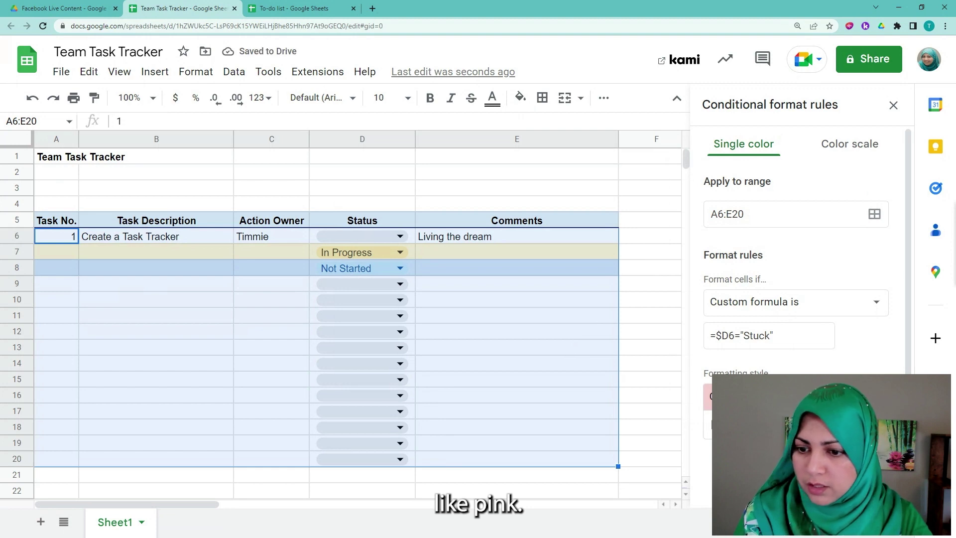
pyautogui.click(715, 425)
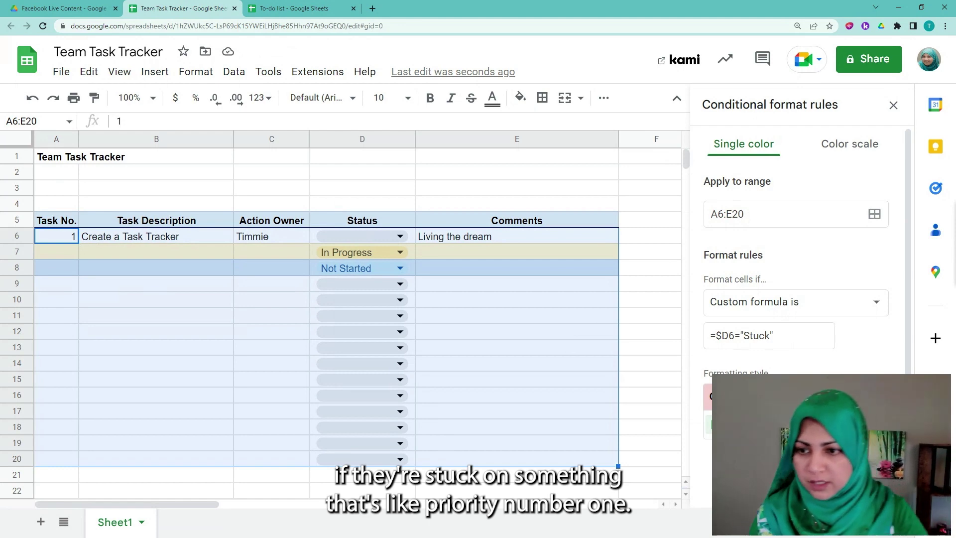
pyautogui.click(867, 466)
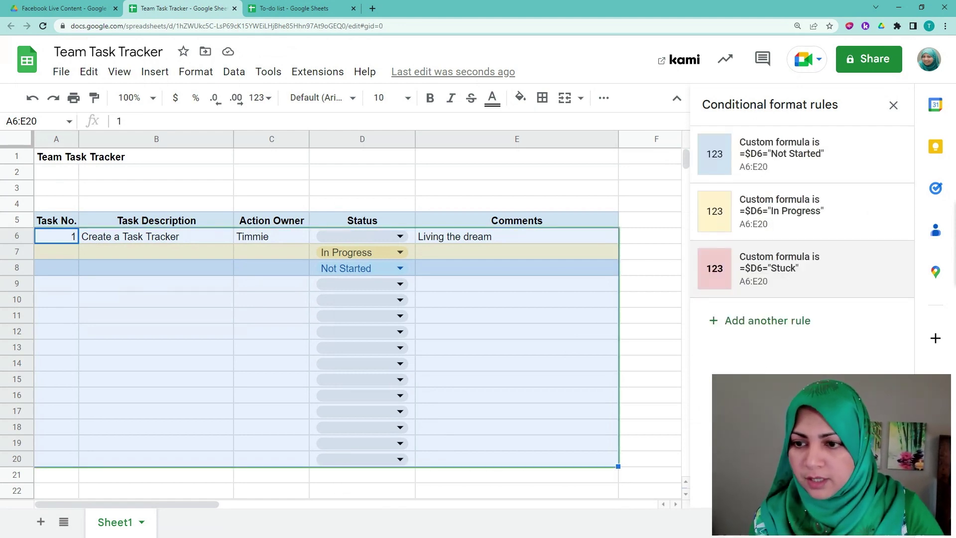
# Step: Add another conditional formatting rule for A6:E20 with the custom formula =$D6="Complete"
pyautogui.click(767, 329)
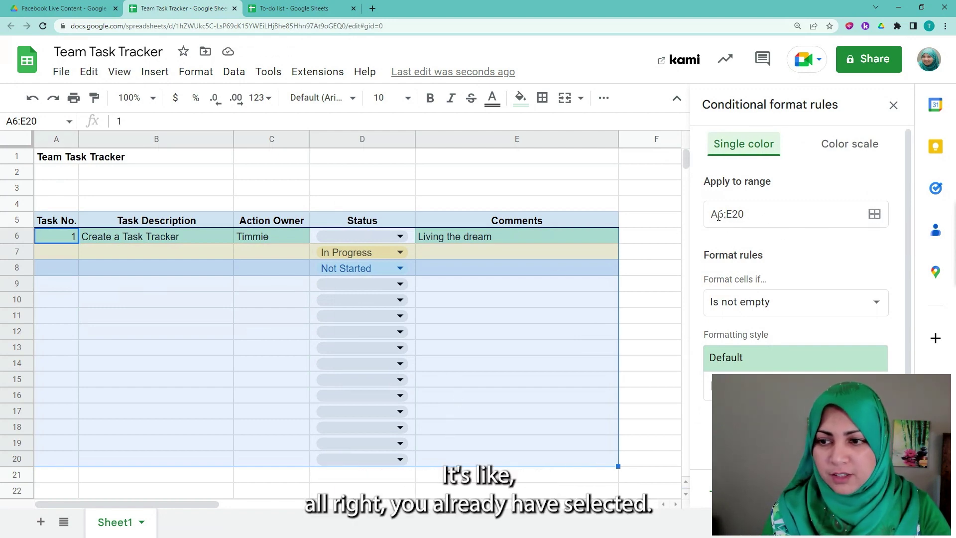
pyautogui.click(876, 304)
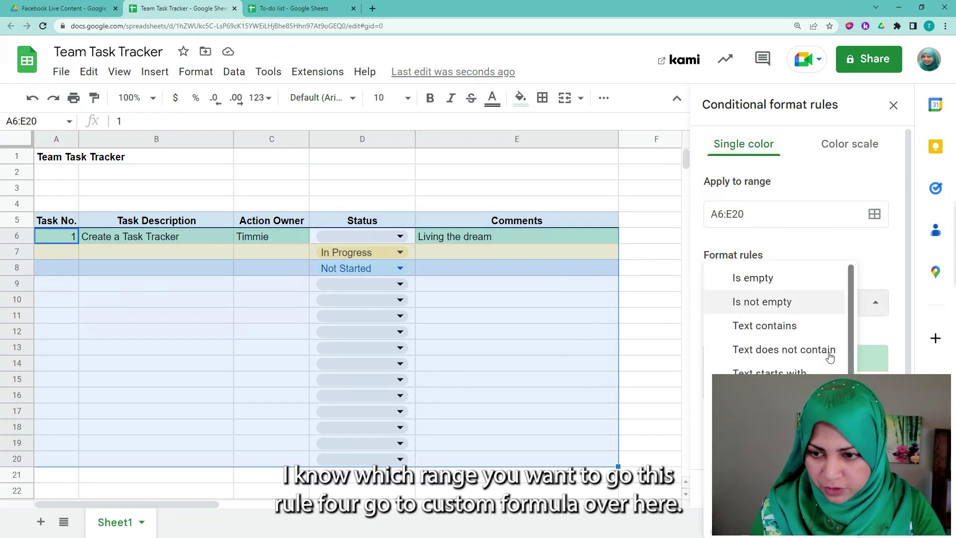
pyautogui.scroll(-5, 811, 363)
pyautogui.click(772, 508)
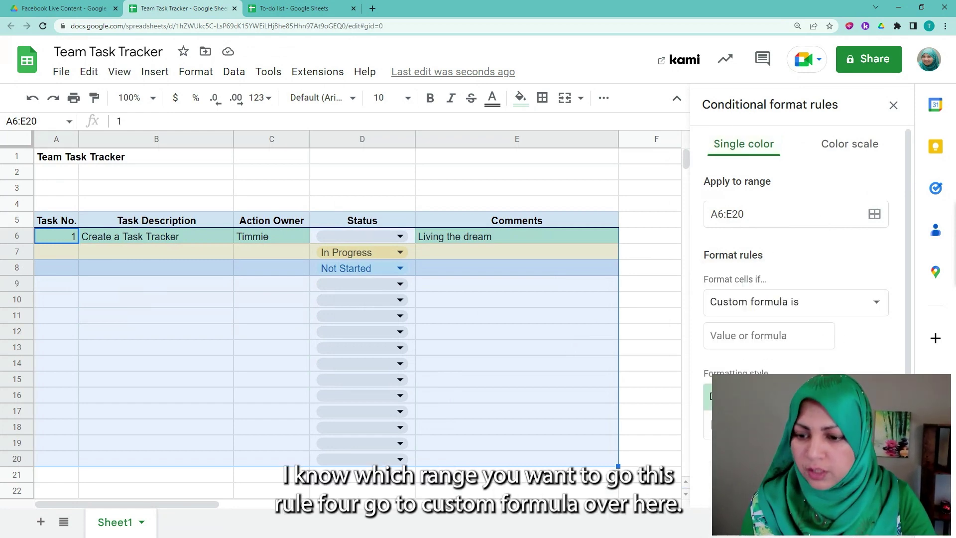
pyautogui.click(770, 342)
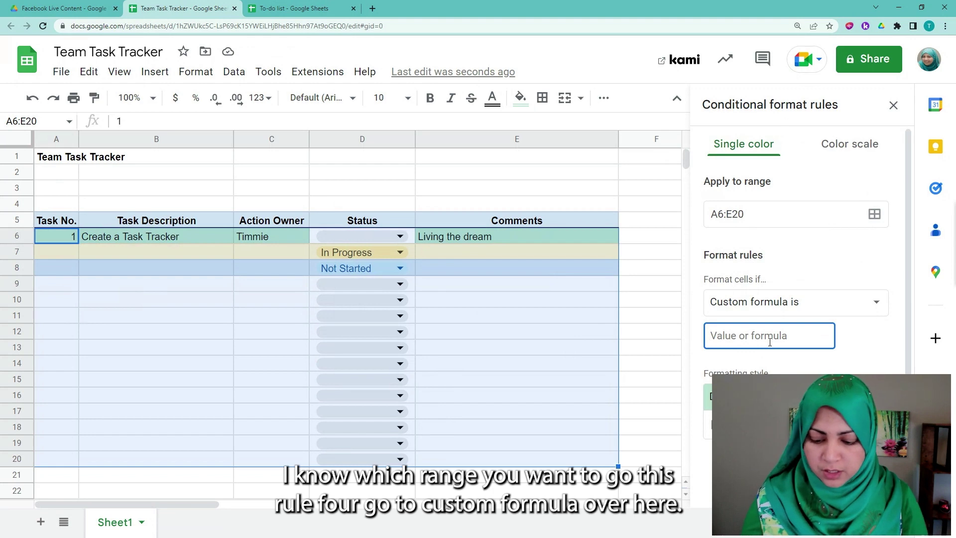
pyautogui.write('=$')
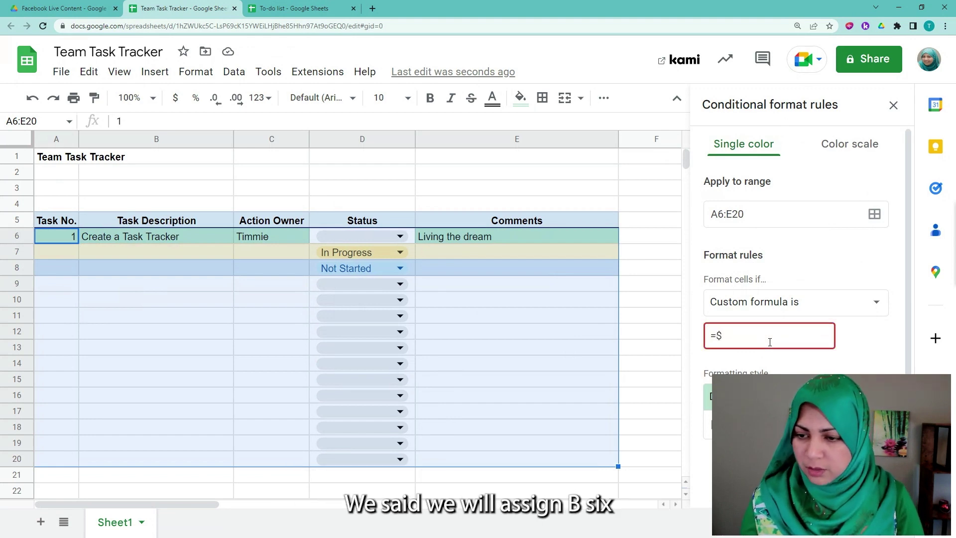
pyautogui.write('D')
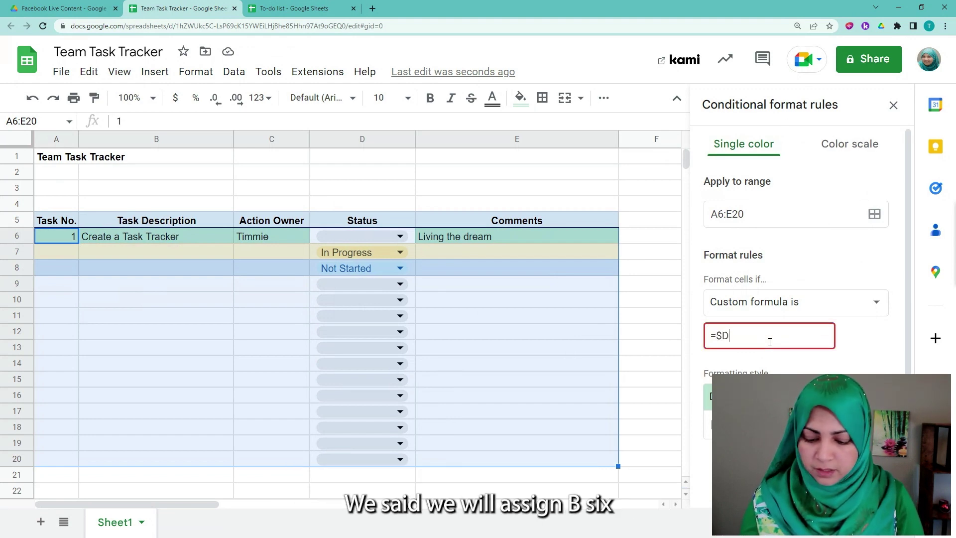
pyautogui.write('6')
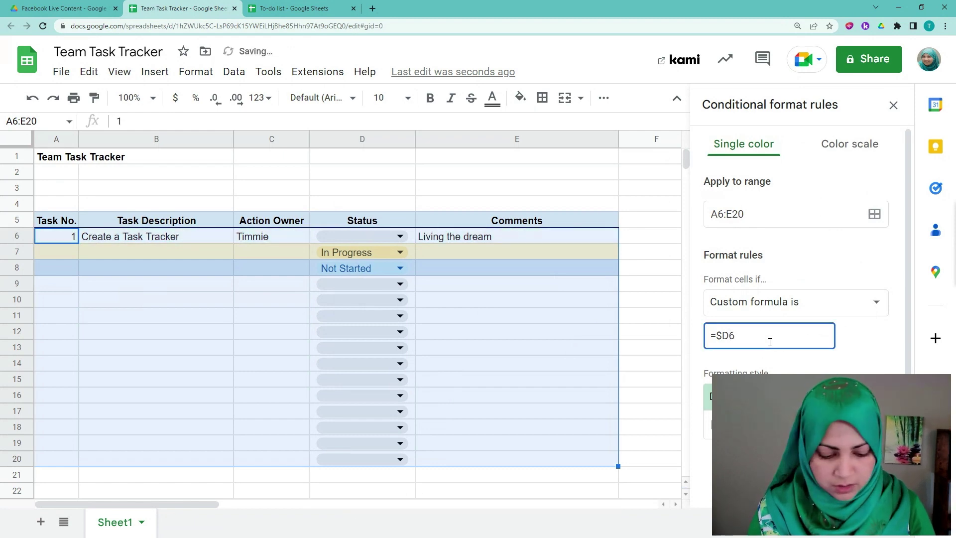
pyautogui.write('="Complete')
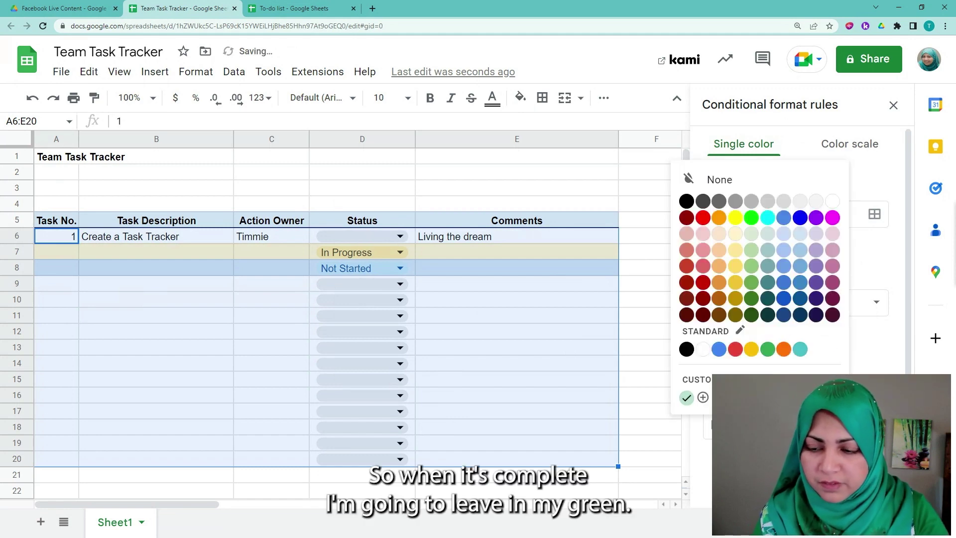
# Step: Format the Complete rule with strikethrough text on the default light green fill and save the rule
pyautogui.click(892, 375)
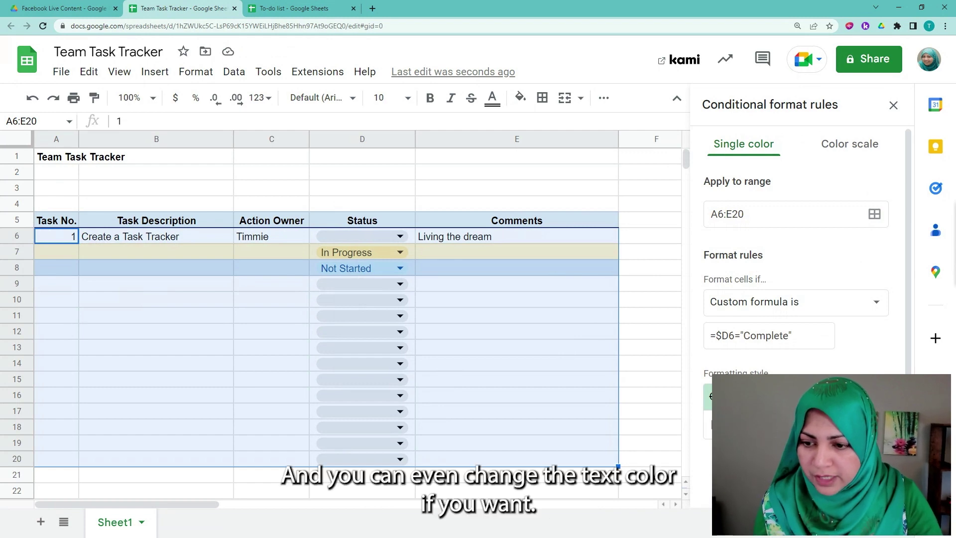
pyautogui.click(803, 425)
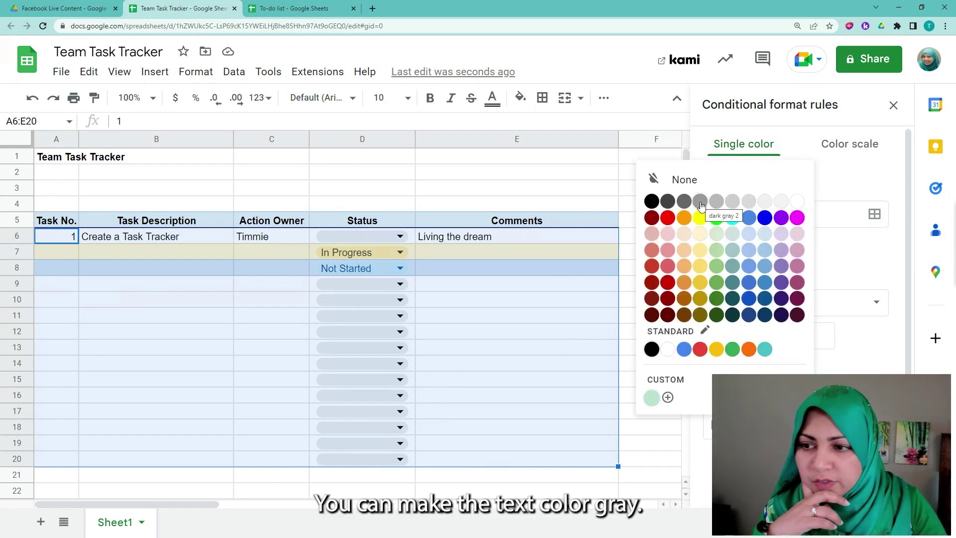
pyautogui.click(837, 425)
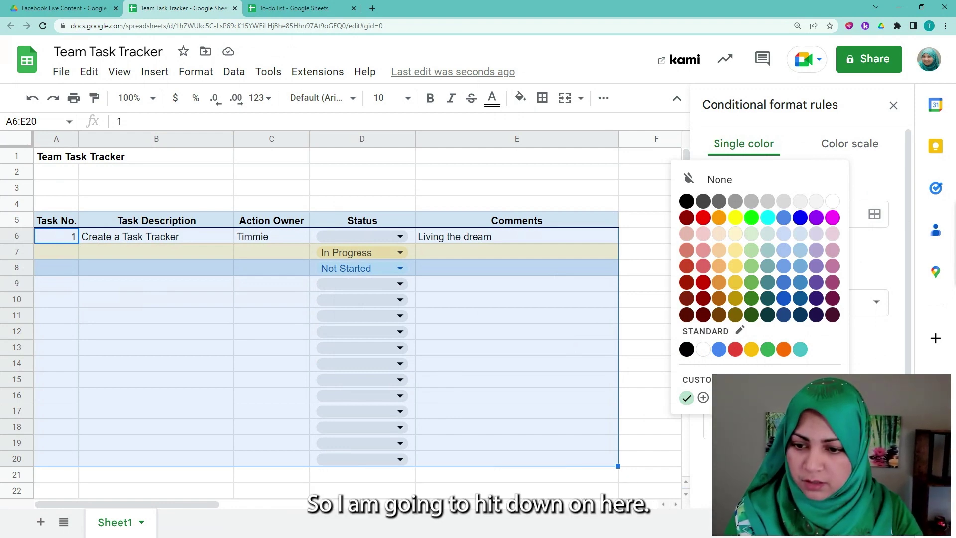
pyautogui.click(882, 448)
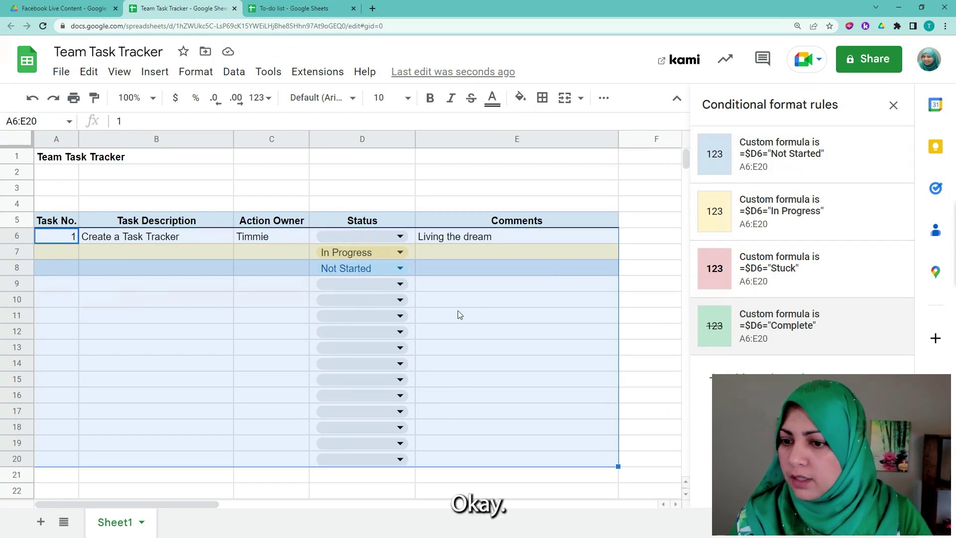
# Step: Test the color rules by setting the Status to Not Started in D6, Stuck in D8 and Complete in D9
pyautogui.click(591, 194)
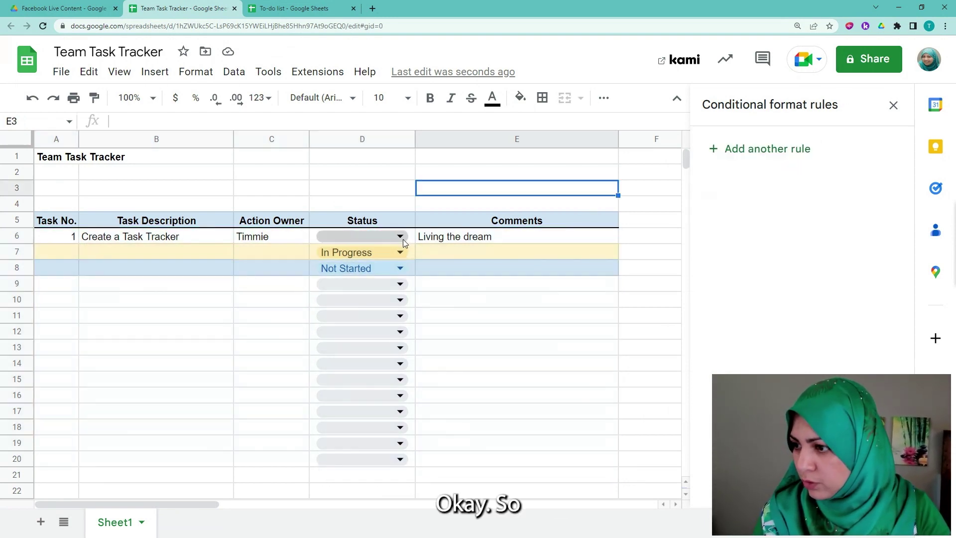
pyautogui.click(400, 237)
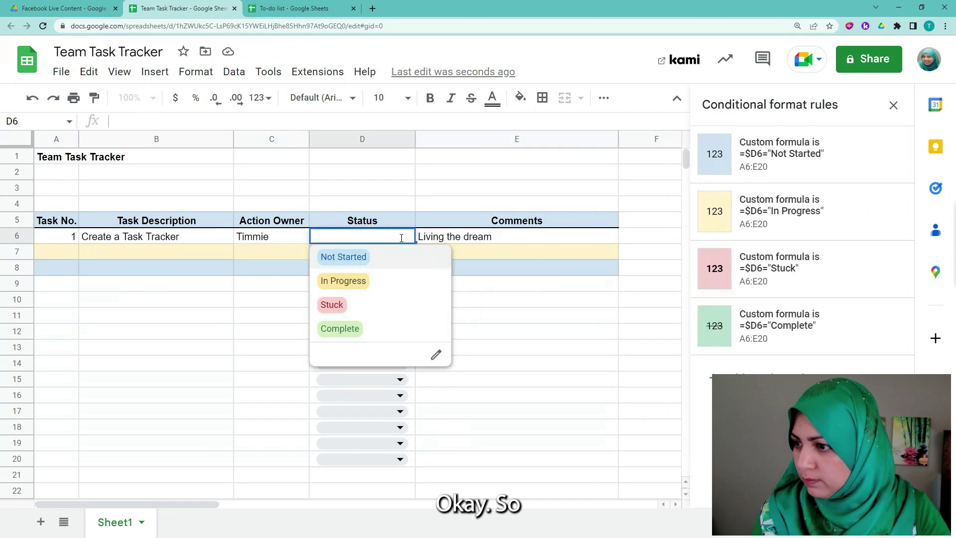
pyautogui.click(344, 258)
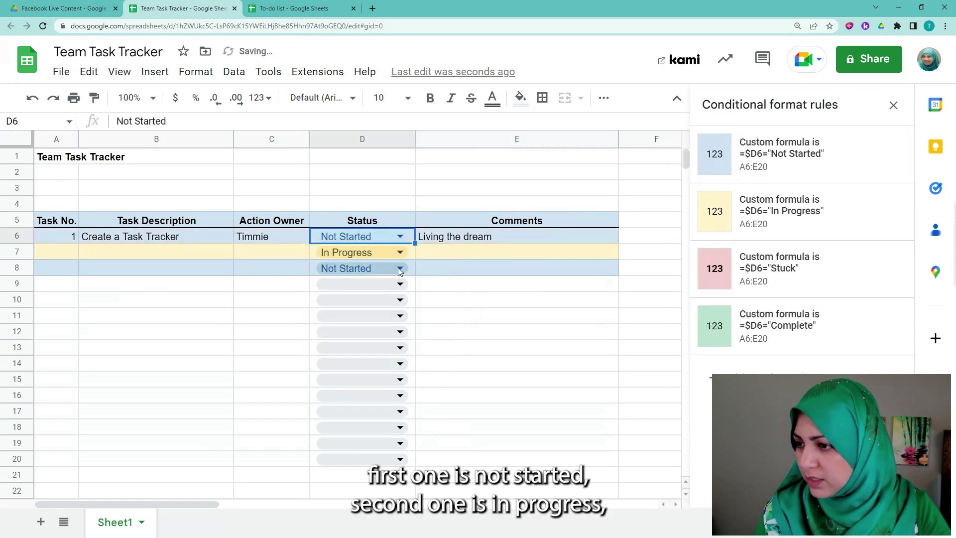
pyautogui.click(400, 269)
pyautogui.click(340, 335)
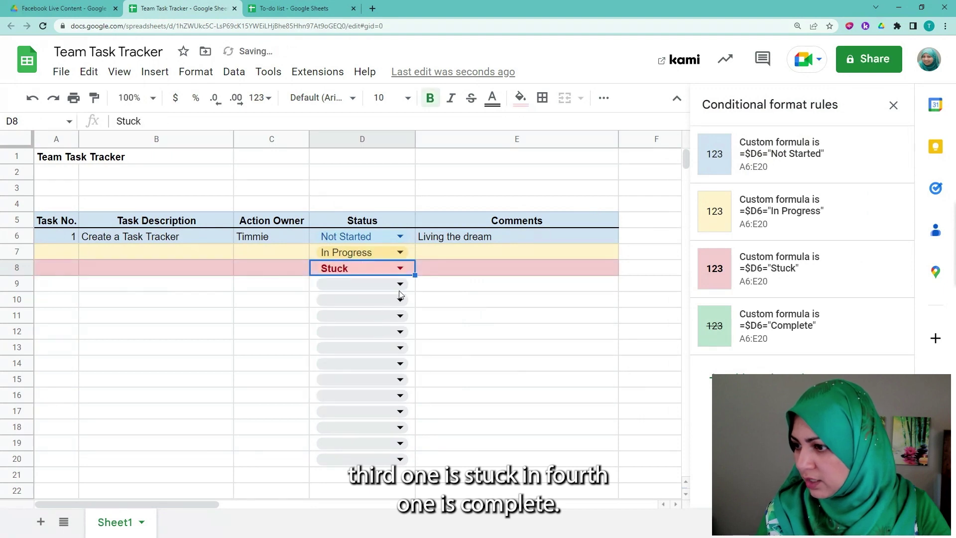
pyautogui.click(400, 285)
pyautogui.click(343, 377)
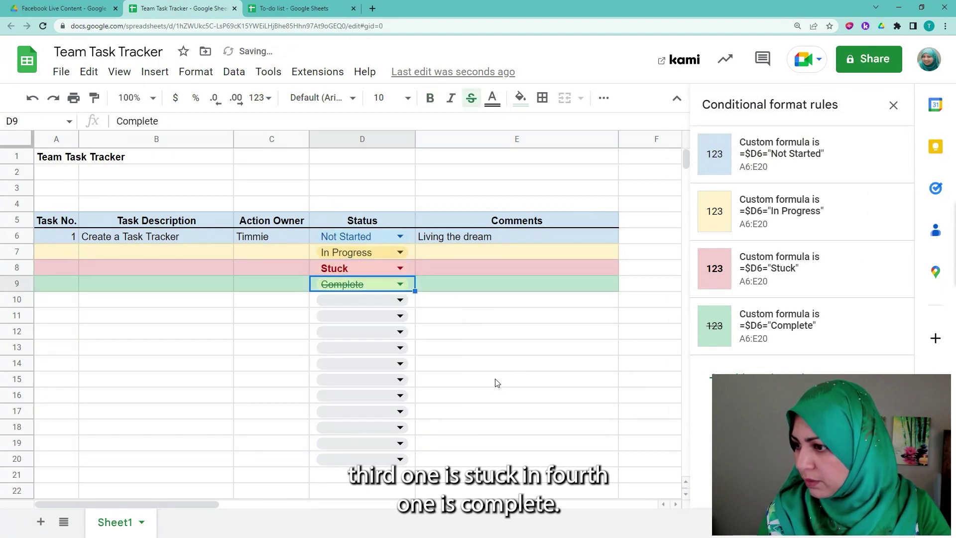
# Step: Number the next three tasks 2, 3 and 4 in cells A7 to A9 of the Task No. column
pyautogui.click(60, 253)
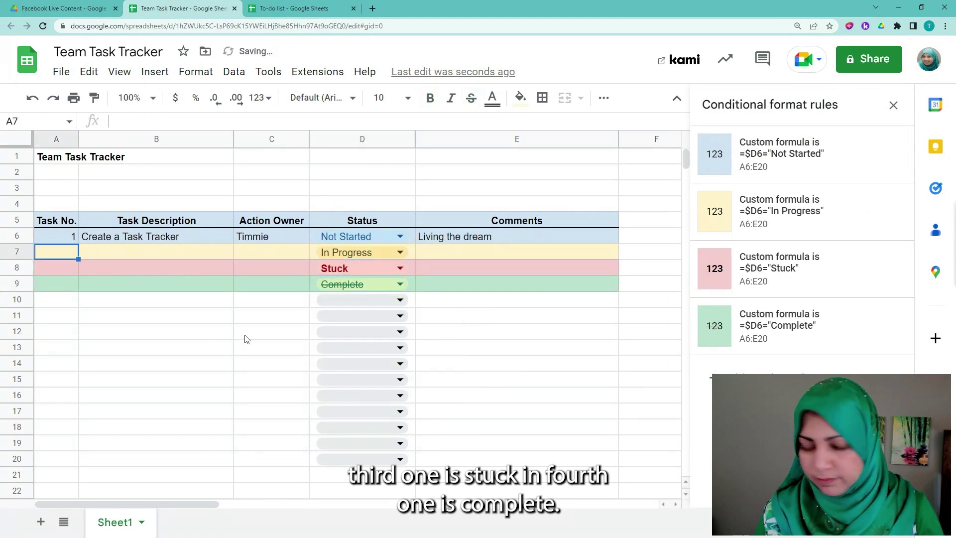
pyautogui.write('2')
pyautogui.press('Return')
pyautogui.write('3')
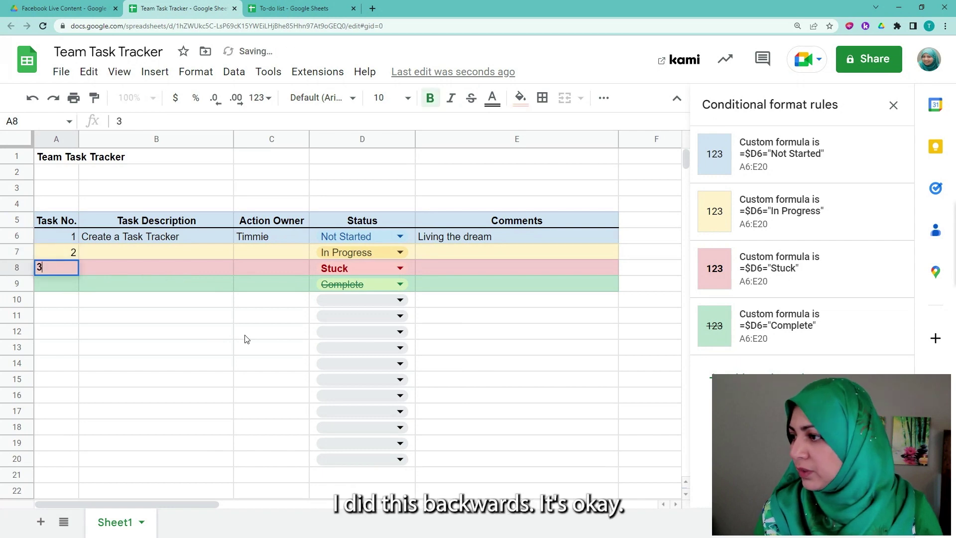
pyautogui.press('Return')
pyautogui.write('4')
pyautogui.press('Tab')
# Step: Enter the task descriptions "Test 1", "Test" and "Test Again" in cells B7 to B9
pyautogui.press('Up')
pyautogui.press('Up')
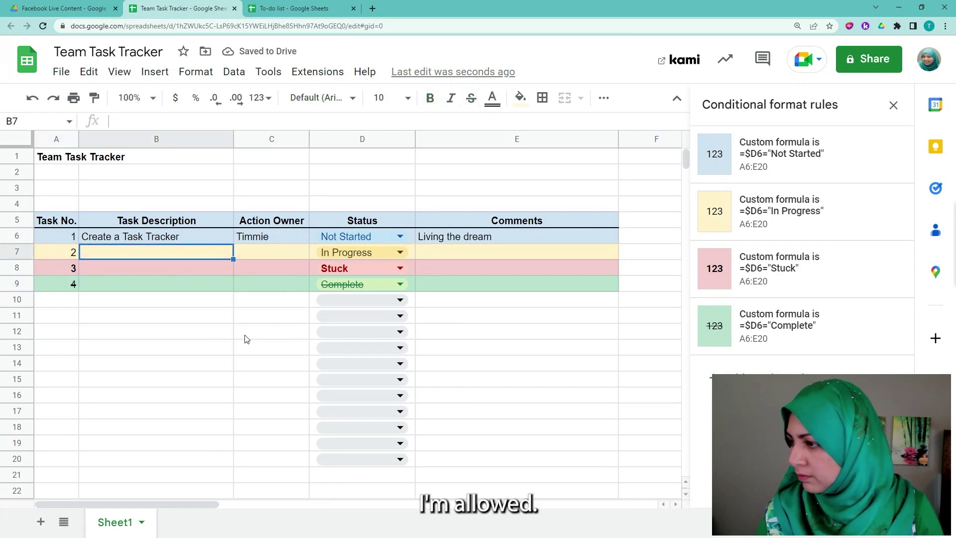
pyautogui.write('Test')
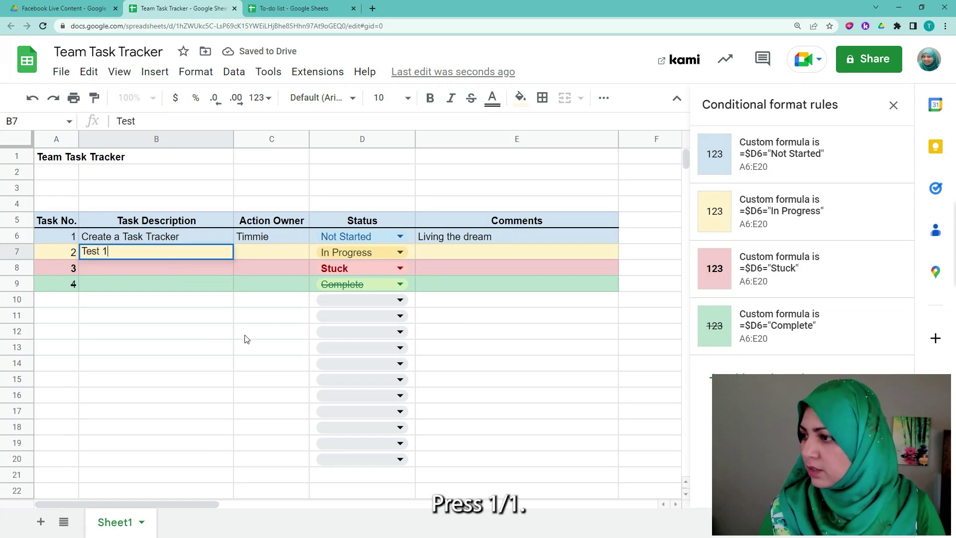
pyautogui.write(' 1')
pyautogui.press('Return')
pyautogui.write('Test')
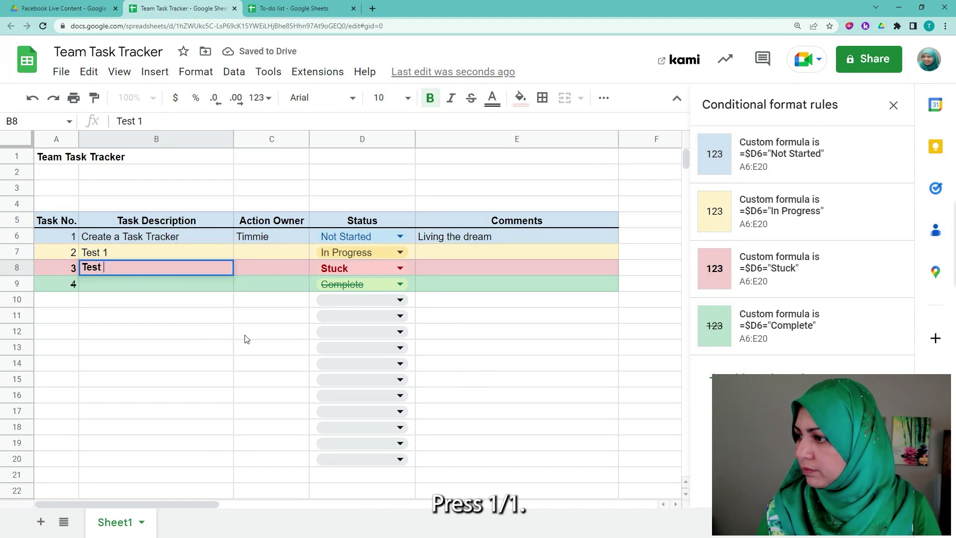
pyautogui.press('BackSpace')
pyautogui.press('Return')
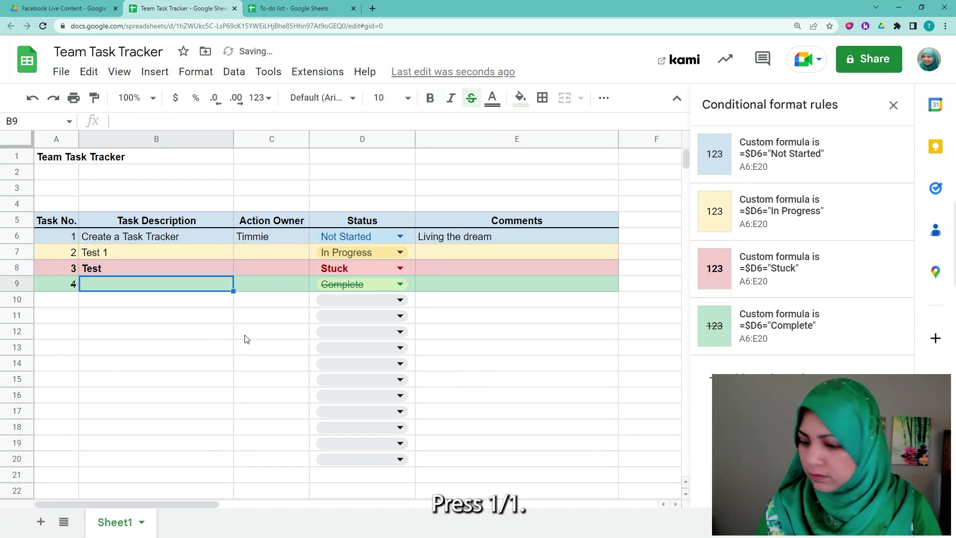
pyautogui.write('Test Again')
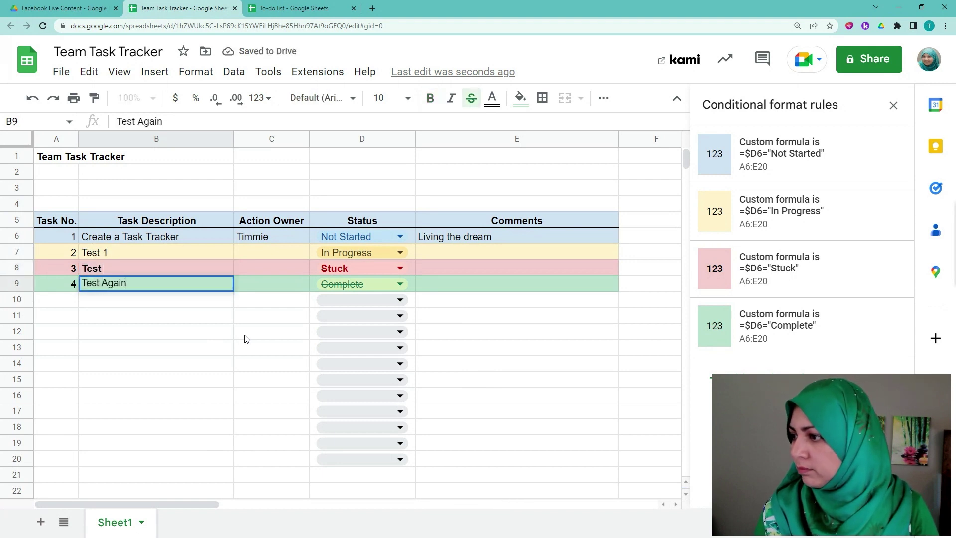
pyautogui.press('Return')
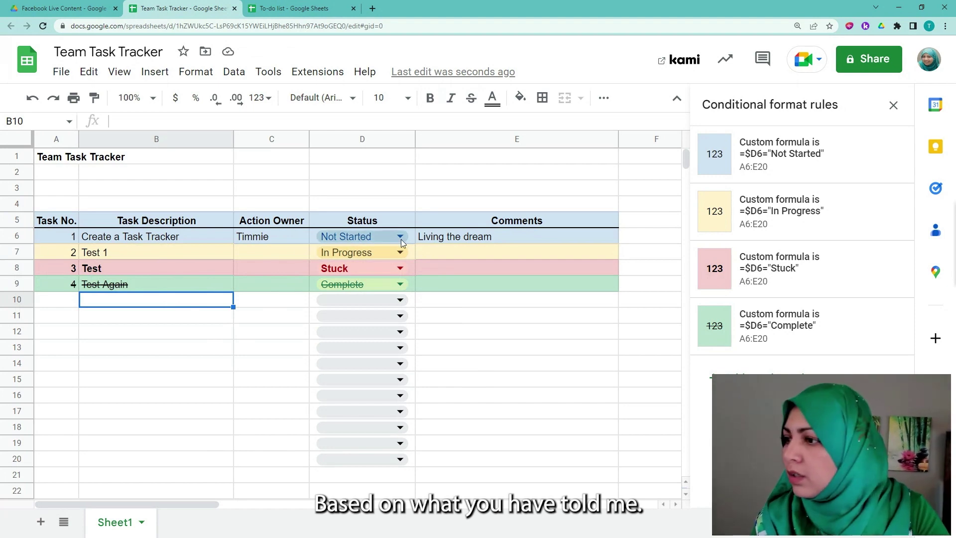
# Step: Clear the Status values of all four tasks in D6:D9
pyautogui.click(375, 238)
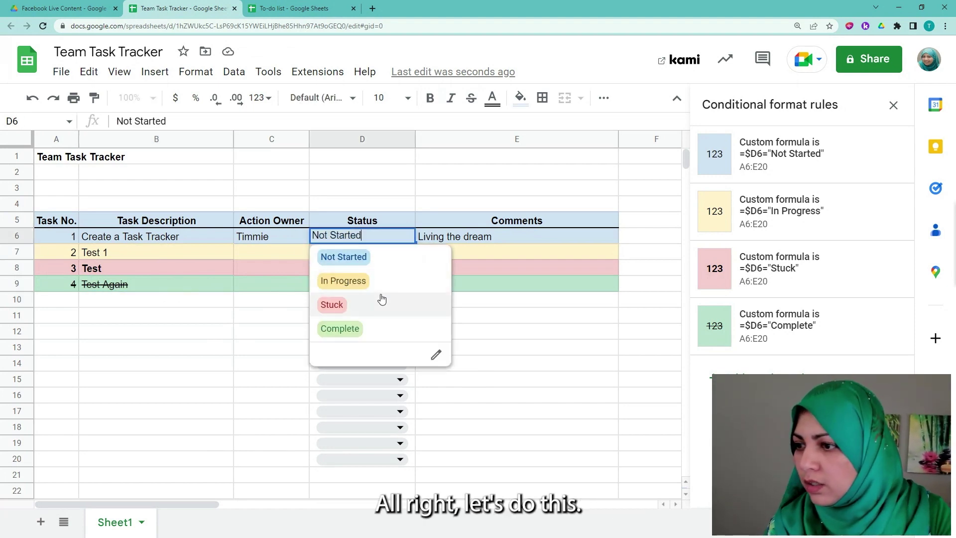
pyautogui.click(500, 283)
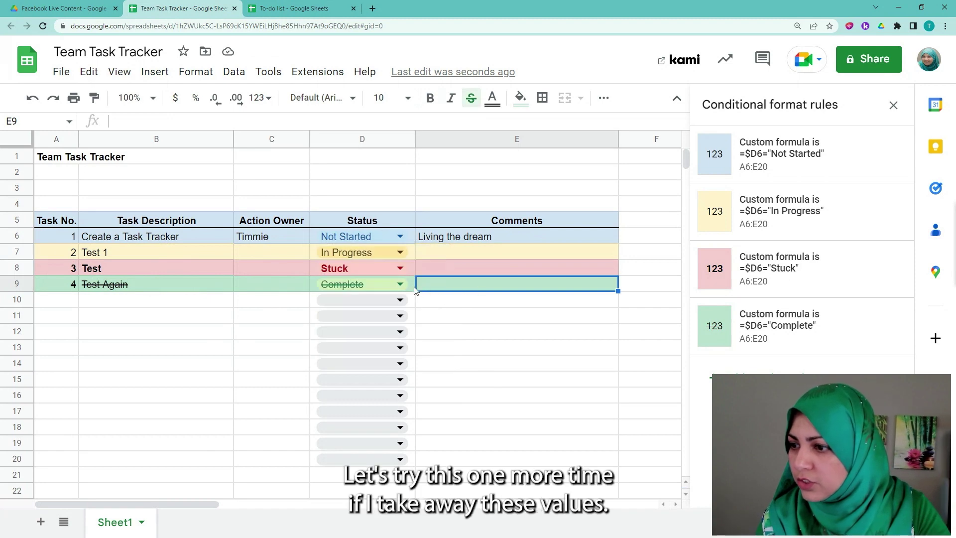
pyautogui.click(414, 287)
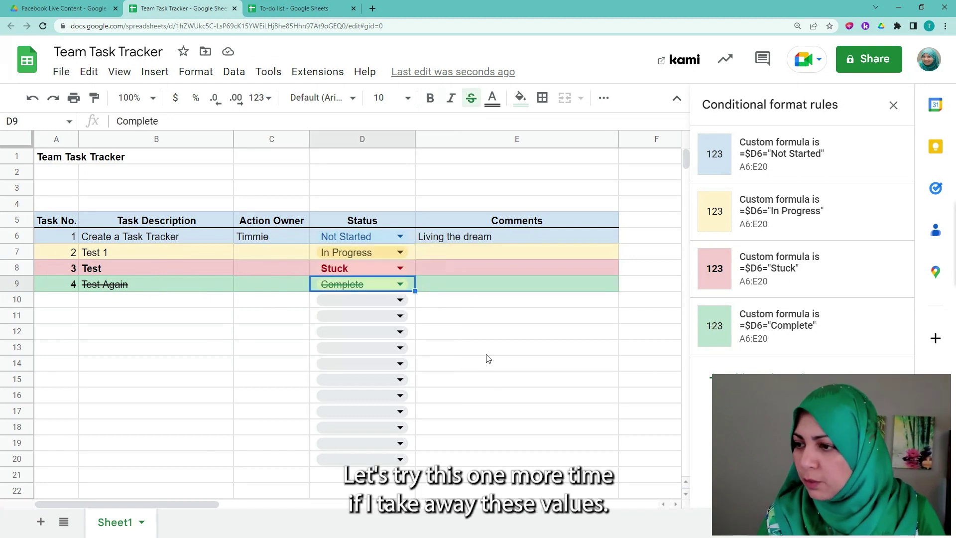
pyautogui.hotkey('shift', 'Up')
pyautogui.hotkey('shift', 'Up')
pyautogui.hotkey('shift', 'Up')
pyautogui.press('Delete')
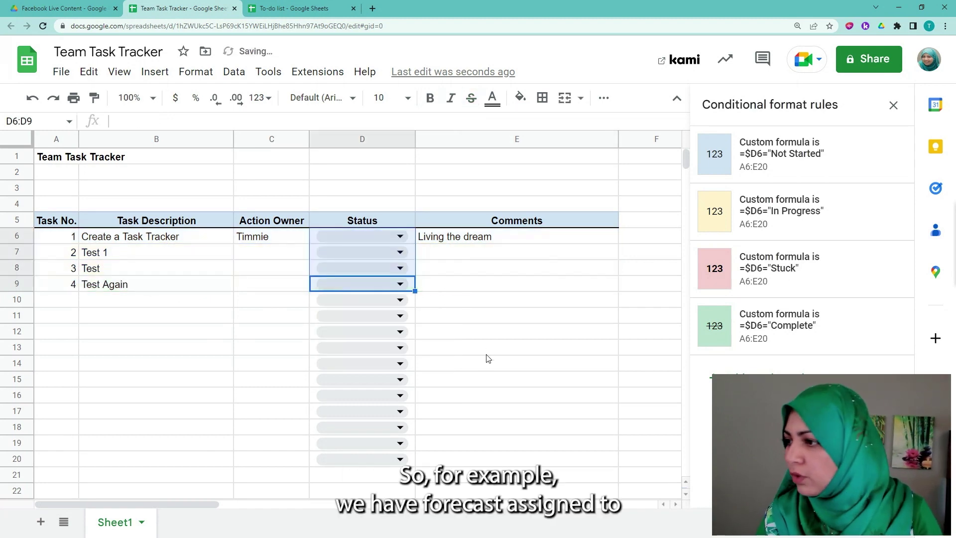
# Step: Fill in the Action Owner in C7 to C9 with the same name as the first task
pyautogui.click(277, 255)
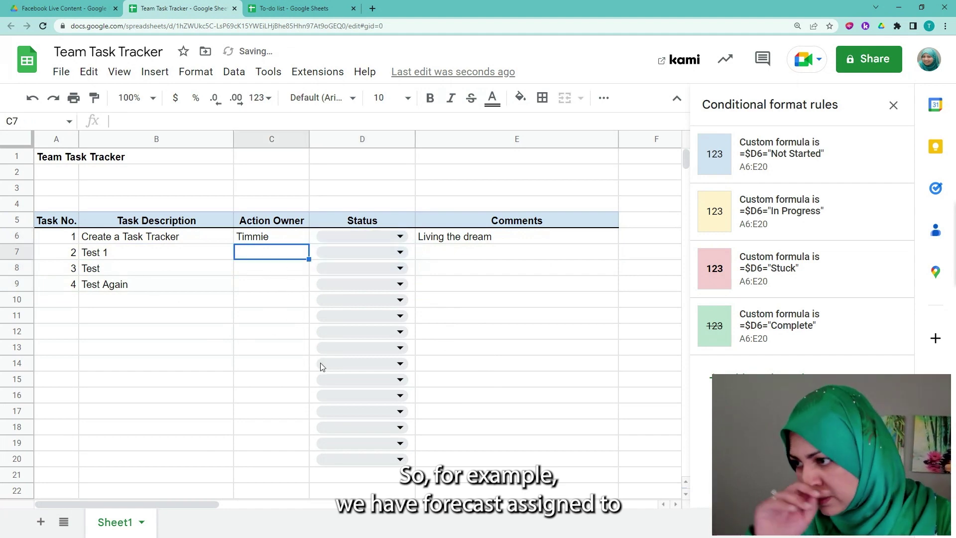
pyautogui.write('Tim')
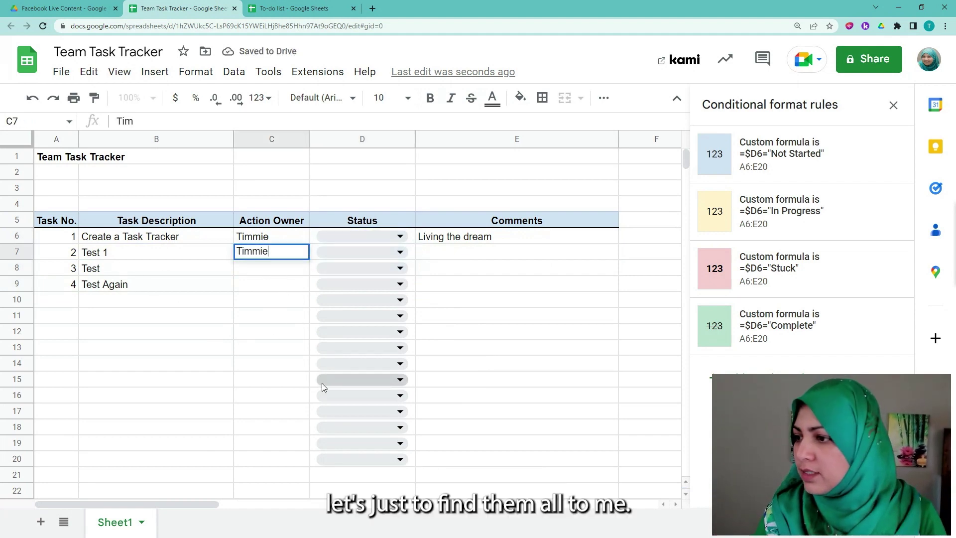
pyautogui.press('Return')
pyautogui.write('Tim')
pyautogui.press('Return')
pyautogui.write('Ti')
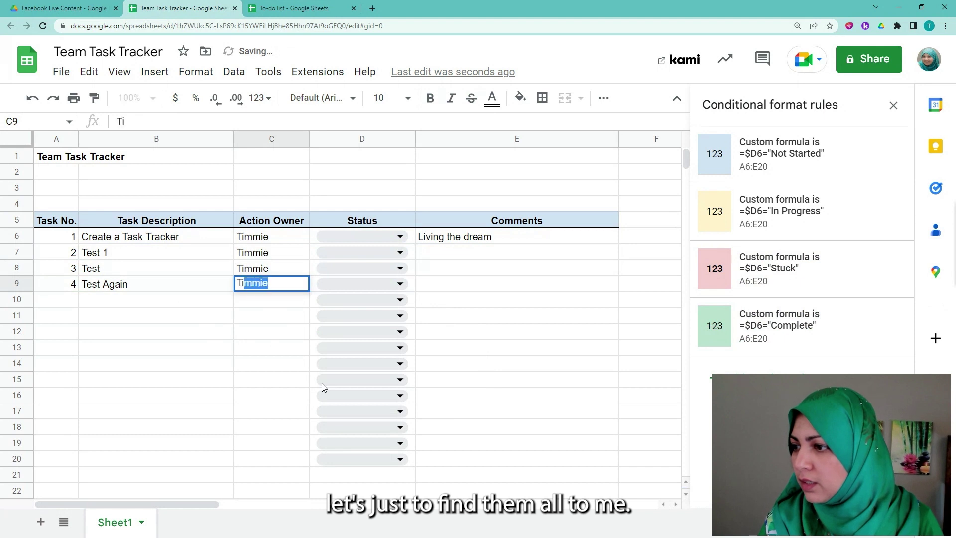
pyautogui.press('Return')
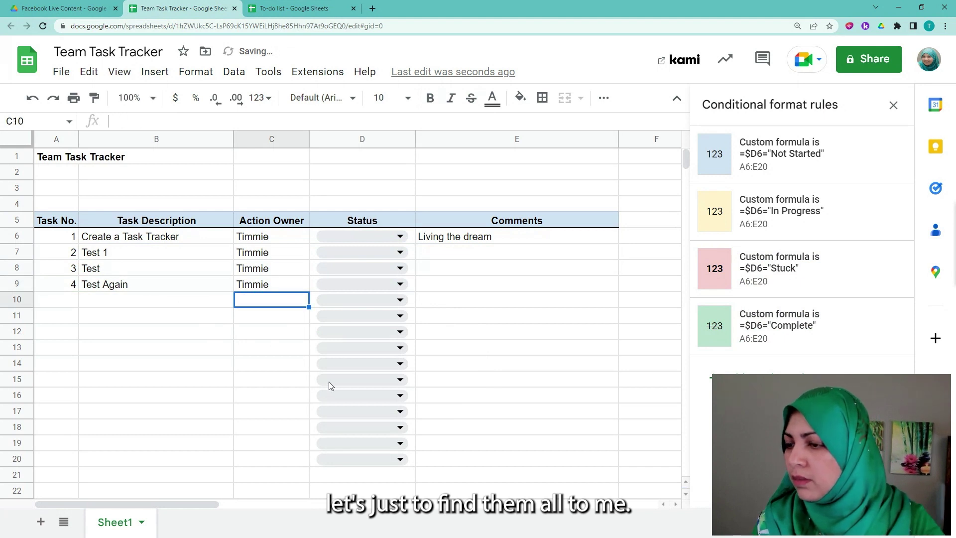
# Step: Set the Status to Complete in D6 and In Progress in D7
pyautogui.click(401, 238)
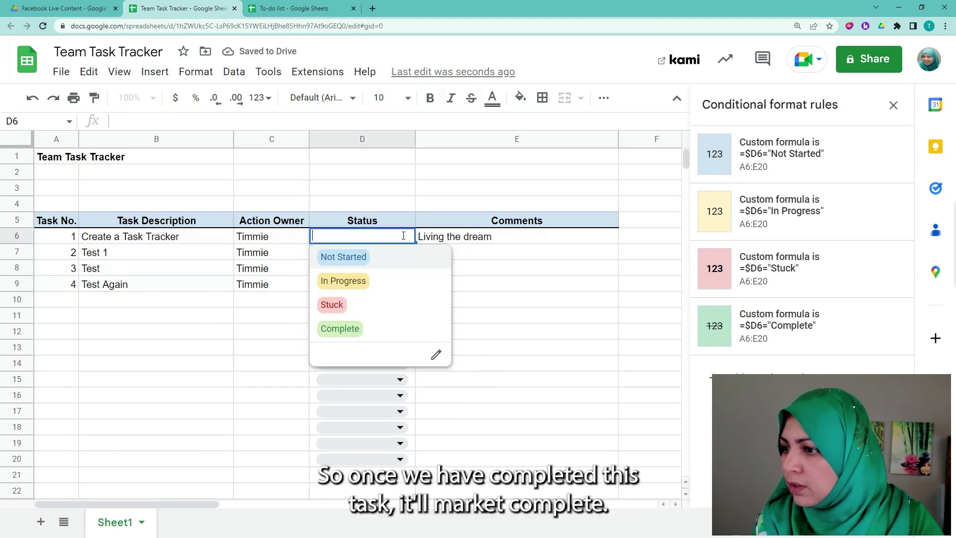
pyautogui.click(343, 330)
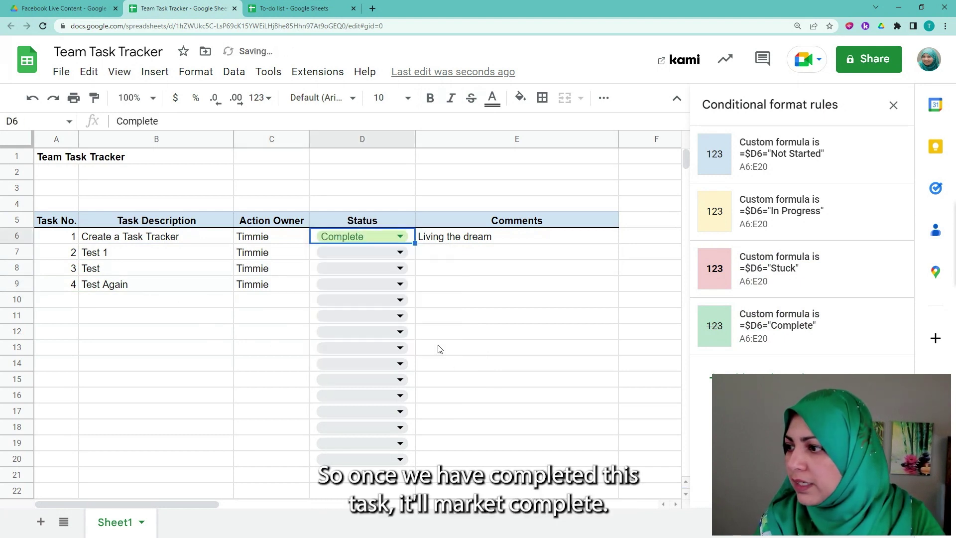
pyautogui.click(400, 252)
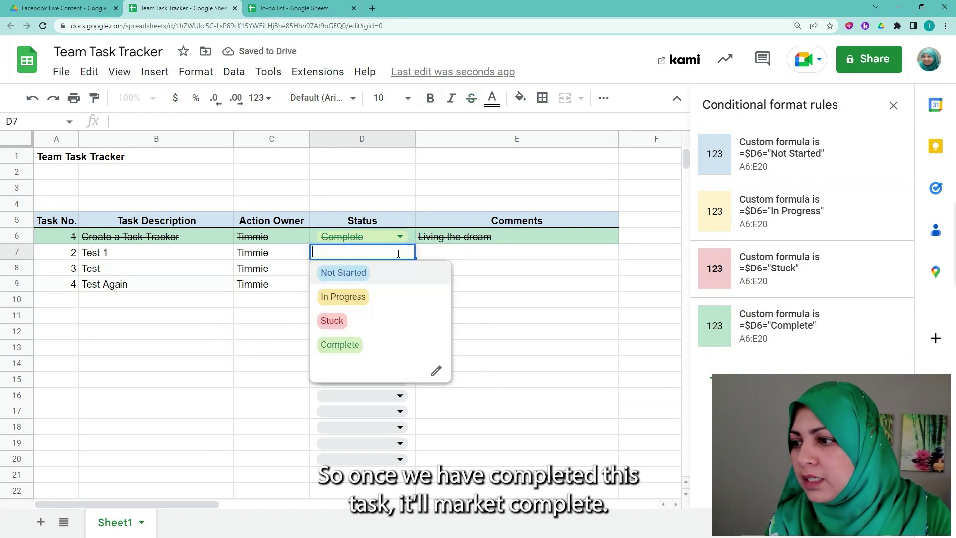
pyautogui.click(365, 306)
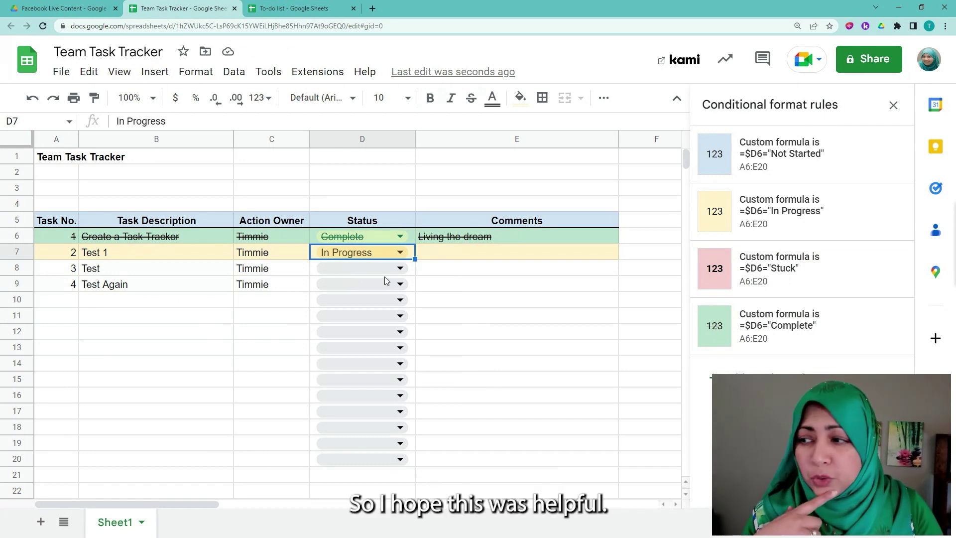
pyautogui.click(440, 291)
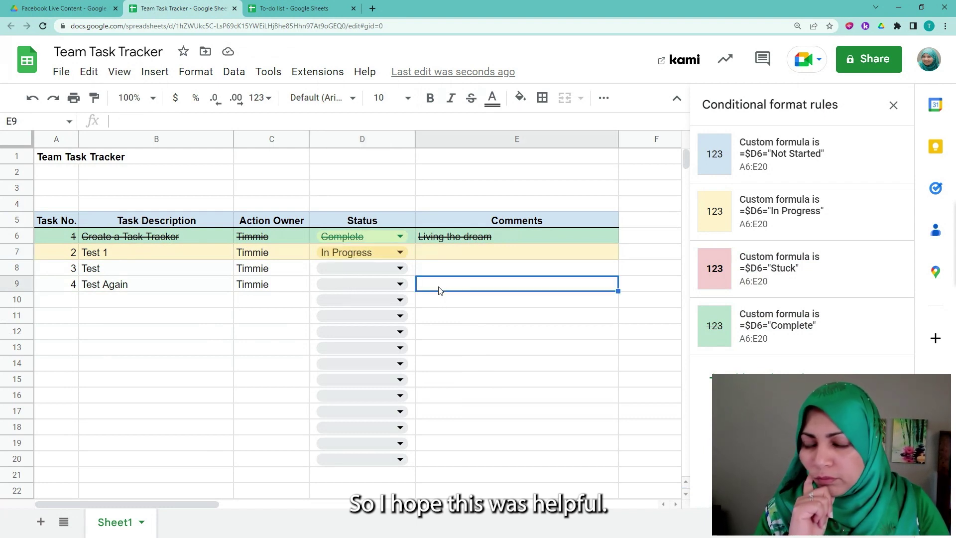
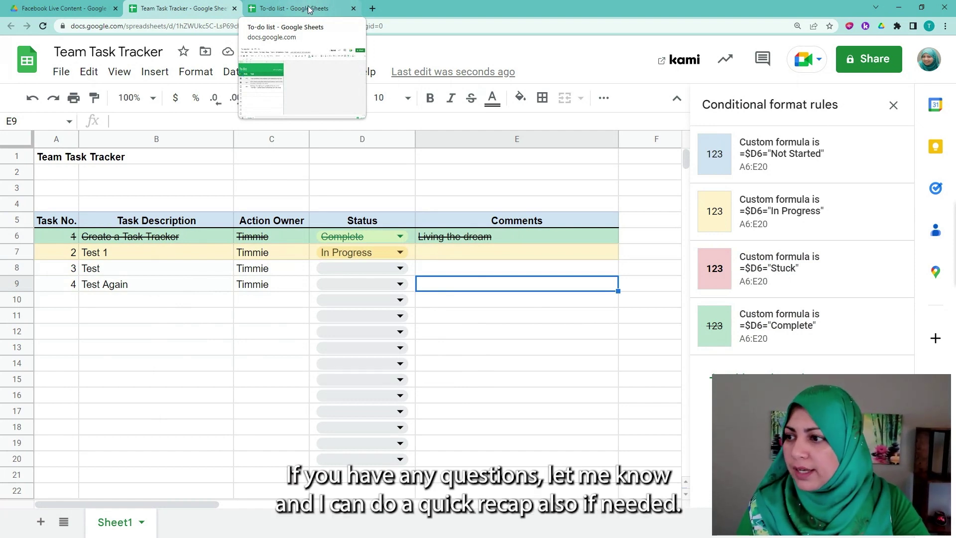
# Step: Switch to Google Drive to review the new Google Sheets file options in the Facebook Live Content folder, and look over the To-do list spreadsheet
pyautogui.click(51, 9)
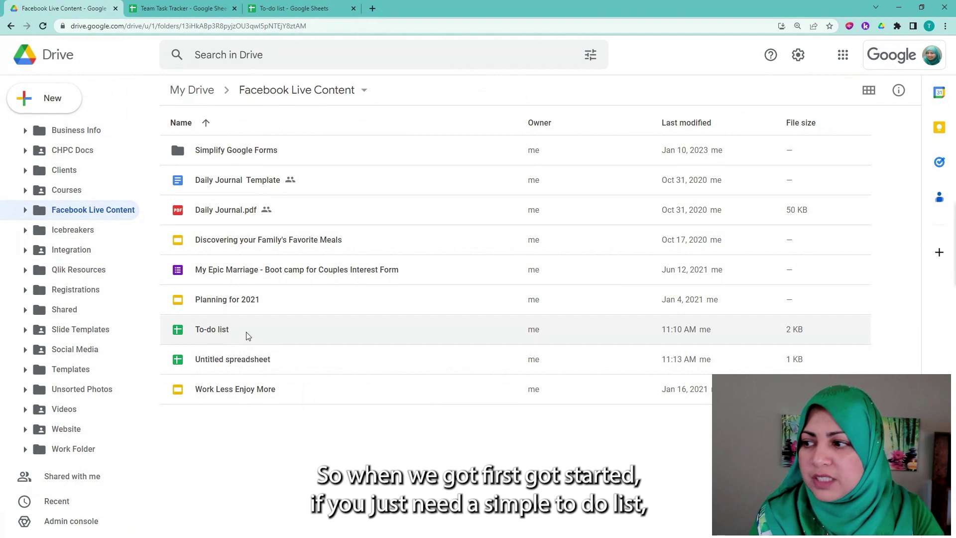
pyautogui.click(303, 10)
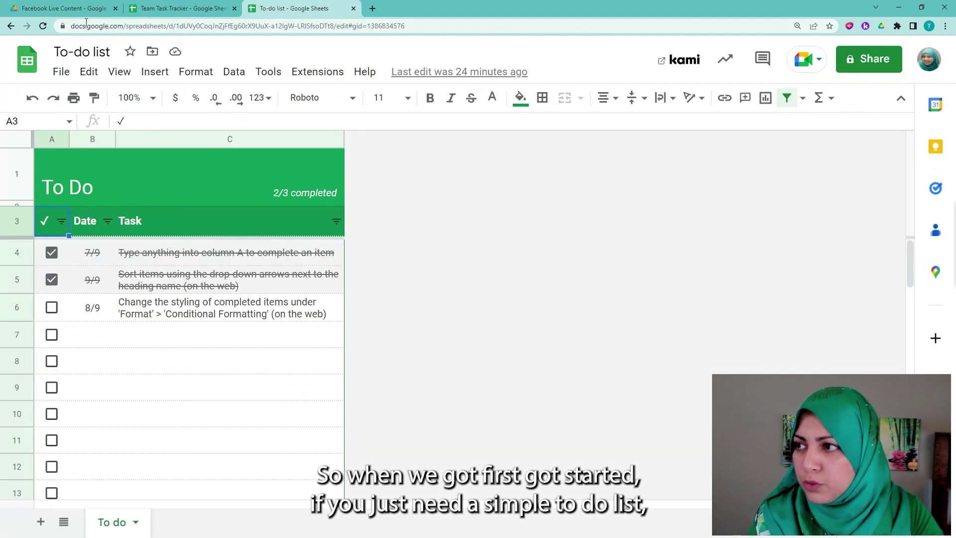
pyautogui.click(41, 10)
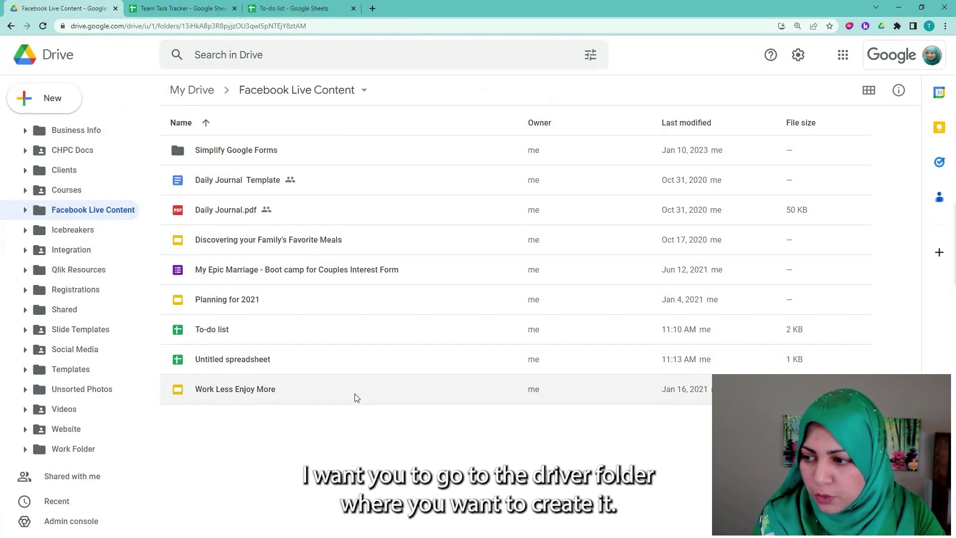
pyautogui.rightClick(361, 436)
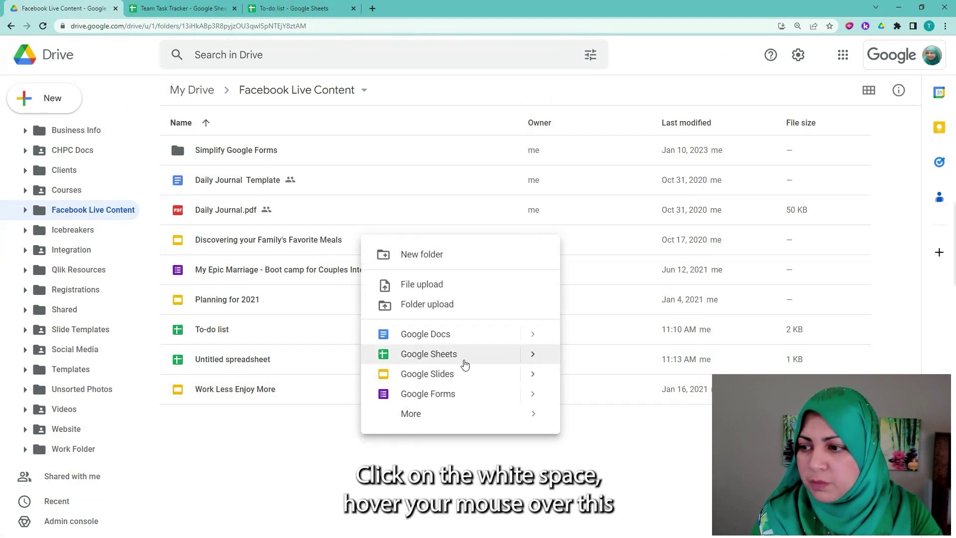
pyautogui.moveTo(548, 355)
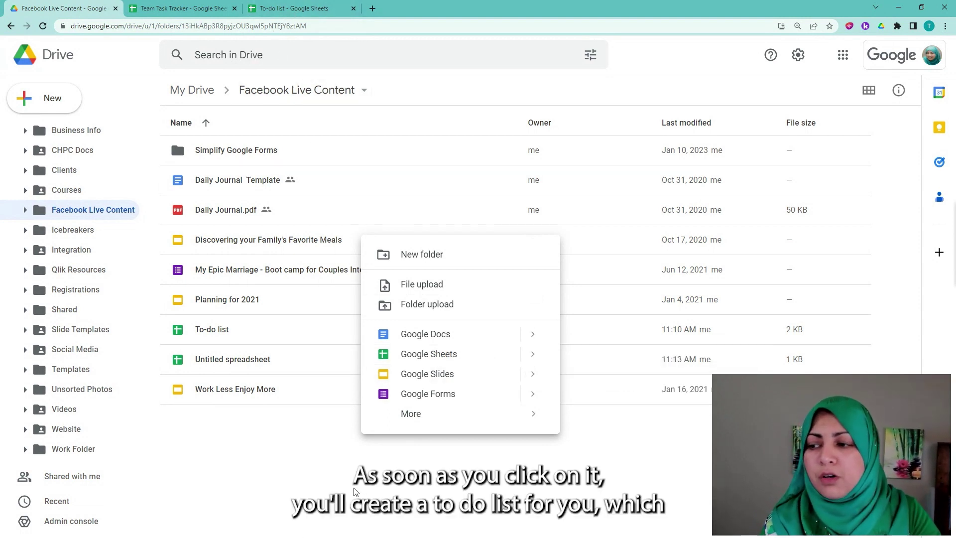
pyautogui.click(286, 8)
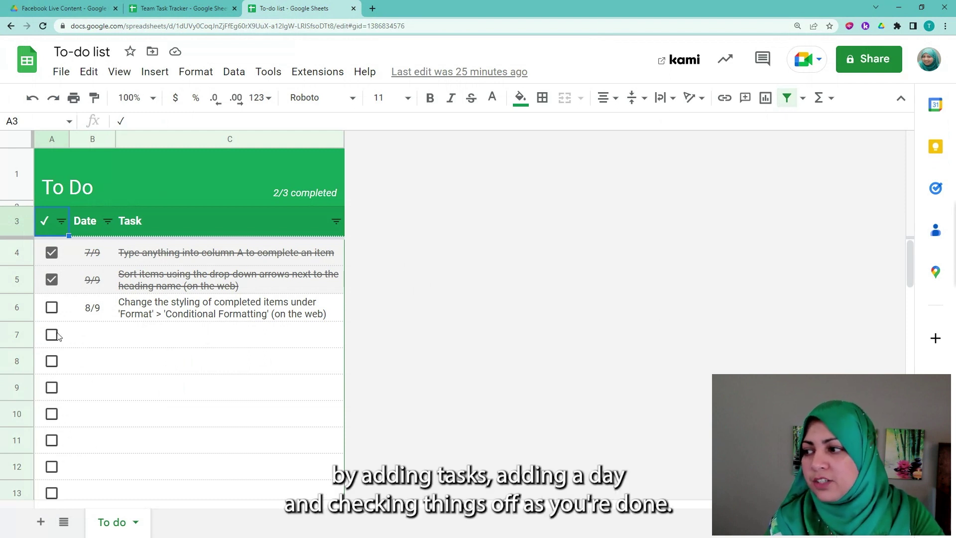
# Step: Review the blank spreadsheet option in the Google Drive folder, and return to the Team Task Tracker's Status cell D6
pyautogui.click(60, 8)
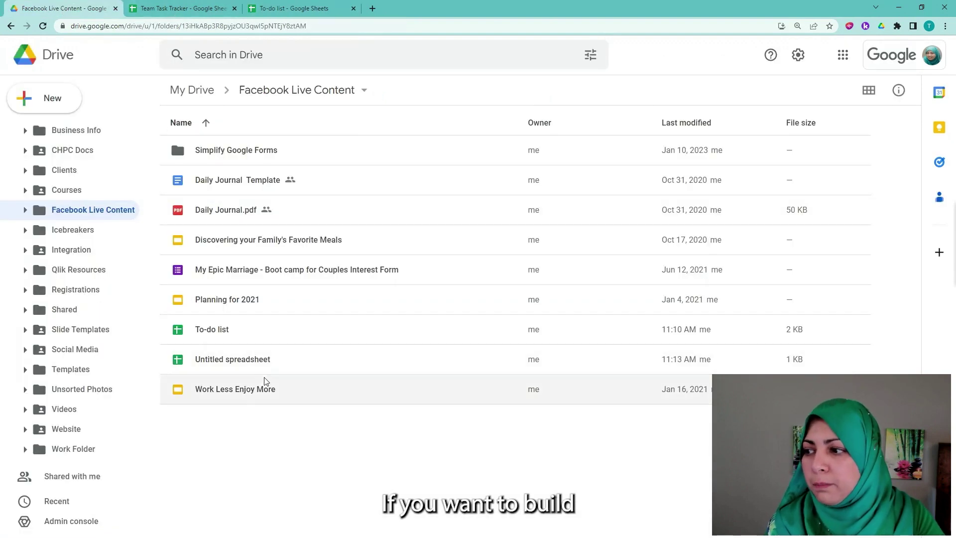
pyautogui.click(197, 12)
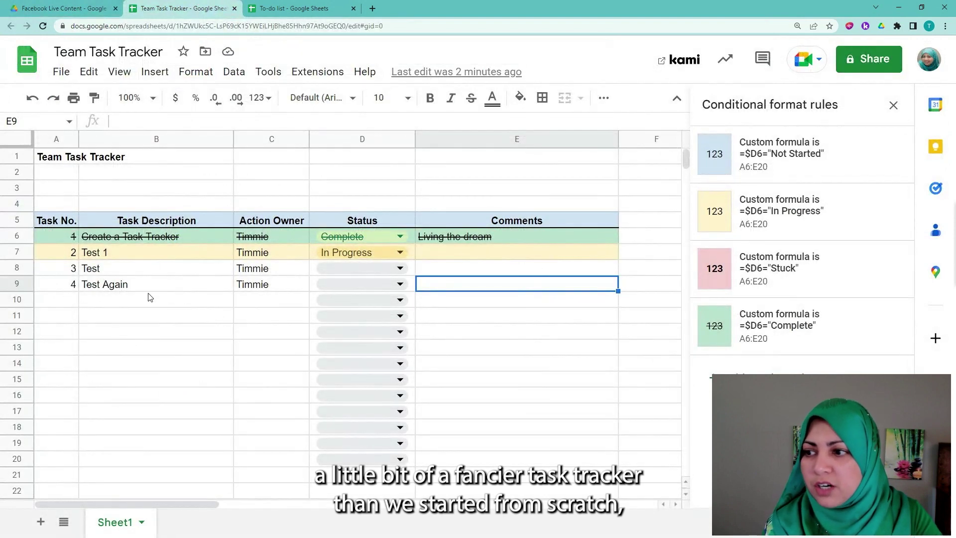
pyautogui.click(67, 10)
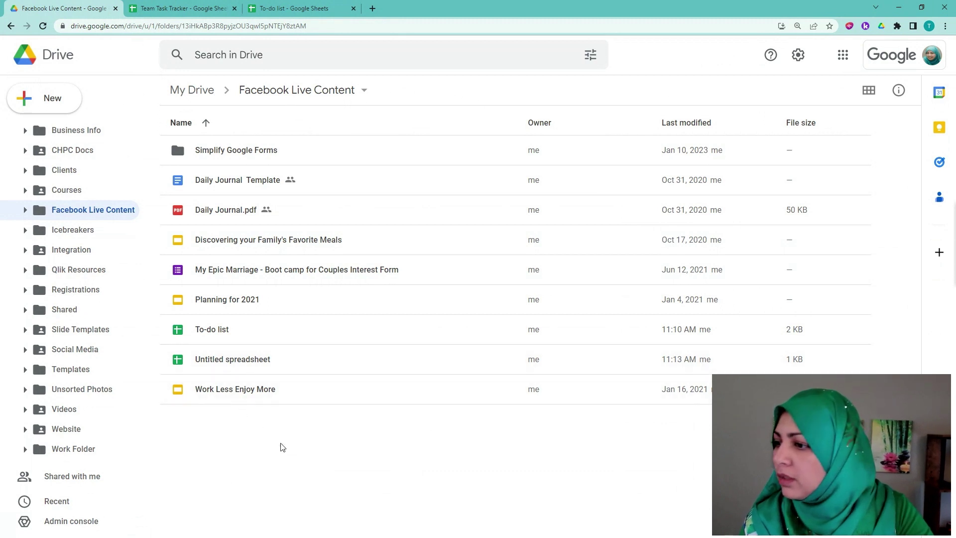
pyautogui.rightClick(297, 447)
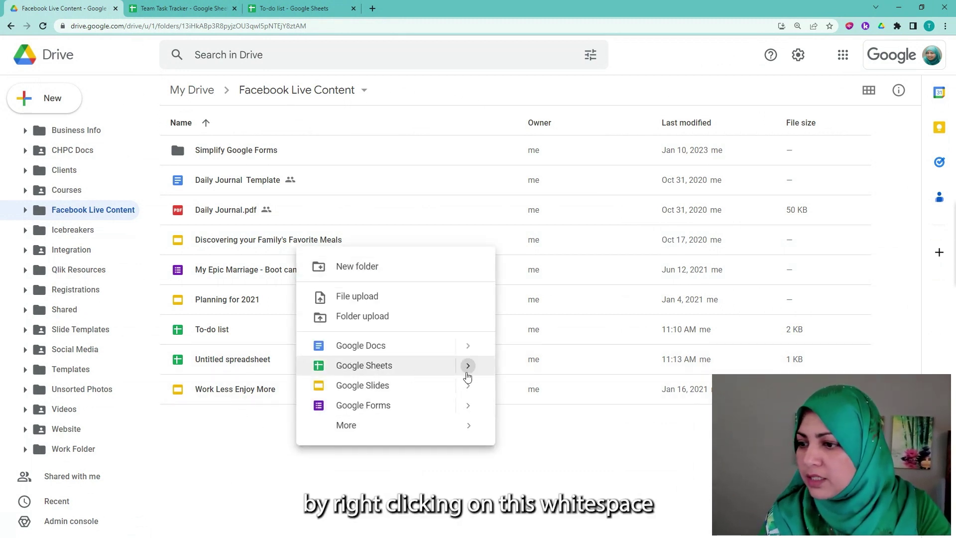
pyautogui.moveTo(467, 366)
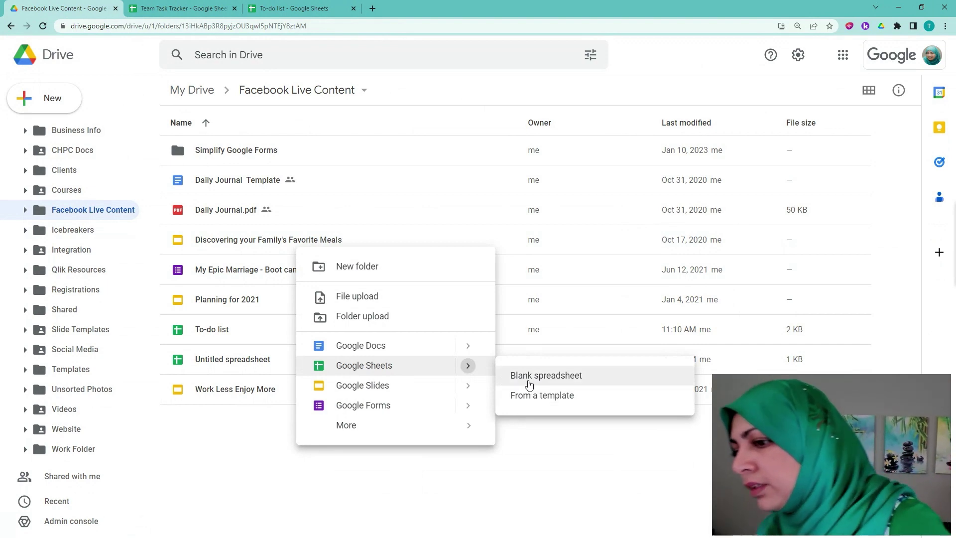
pyautogui.click(153, 9)
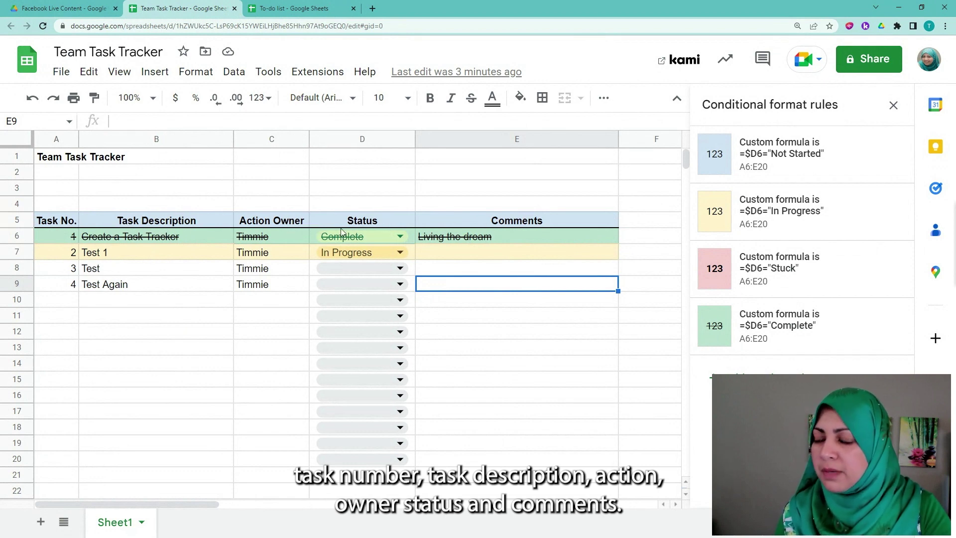
pyautogui.click(410, 237)
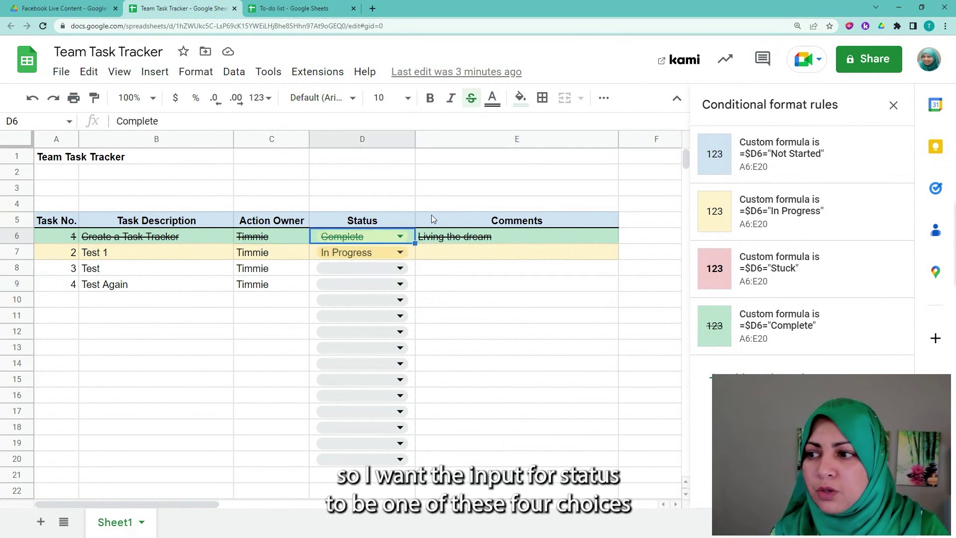
# Step: Review the Status dropdown's choices and the data validation rule on D6:D20, including its advanced options for help text and invalid data
pyautogui.click(400, 237)
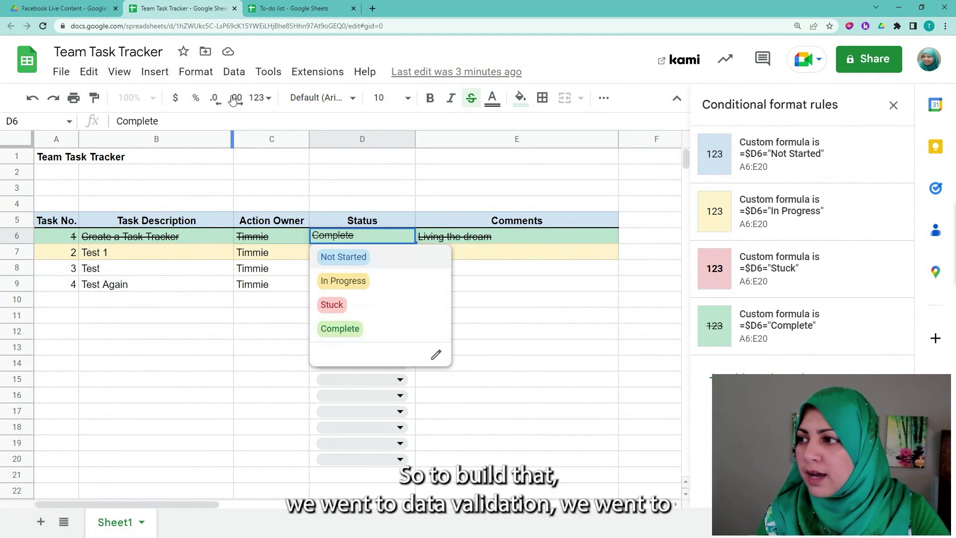
pyautogui.click(231, 76)
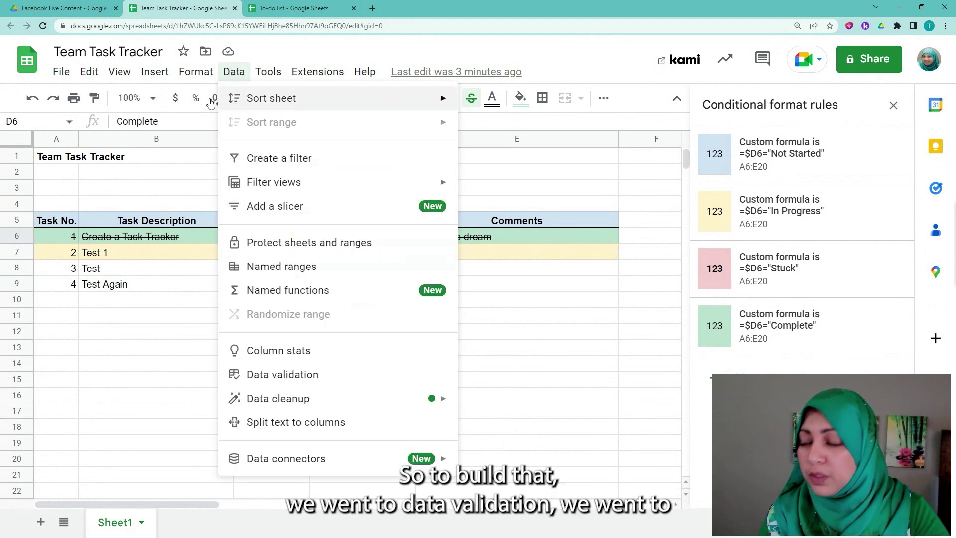
pyautogui.press('Left')
pyautogui.click(236, 73)
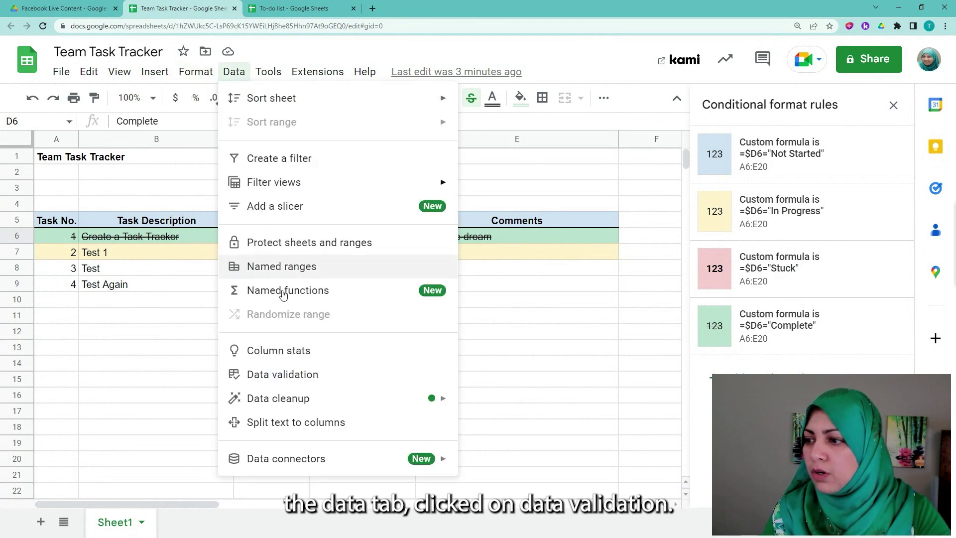
pyautogui.click(299, 375)
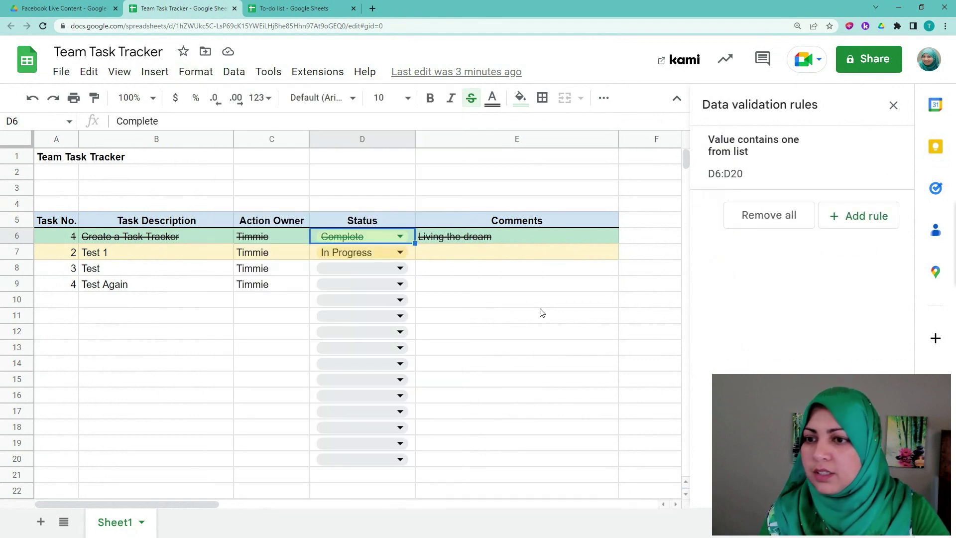
pyautogui.click(822, 178)
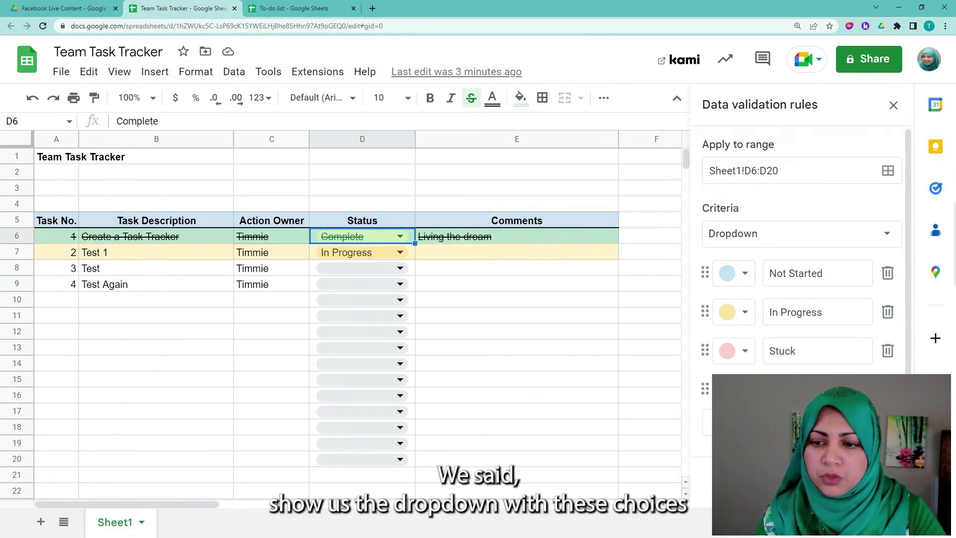
pyautogui.scroll(-1, 802, 279)
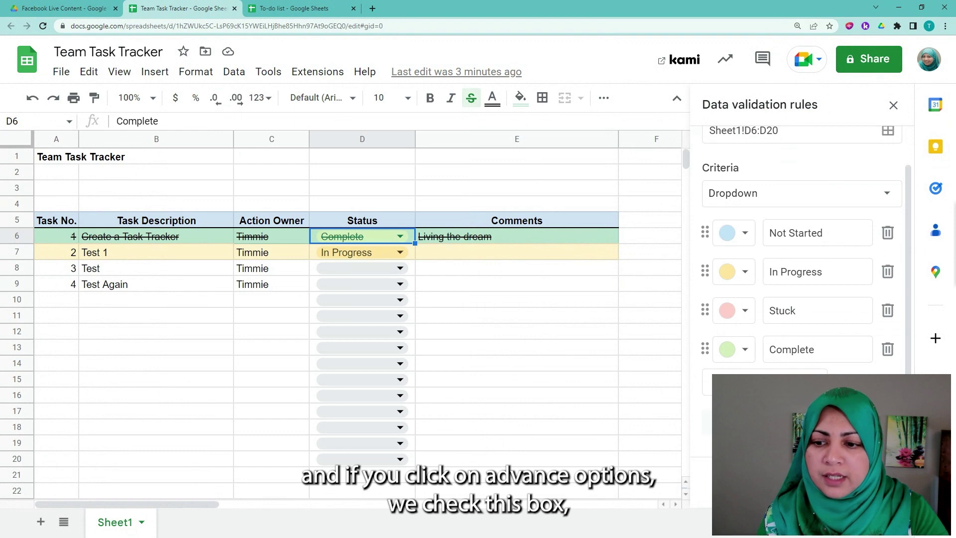
pyautogui.click(747, 423)
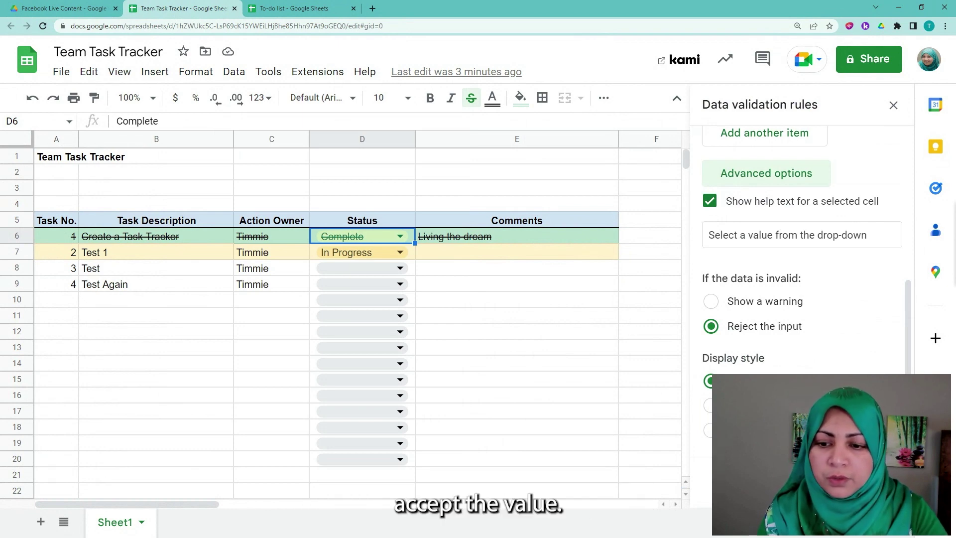
pyautogui.click(879, 476)
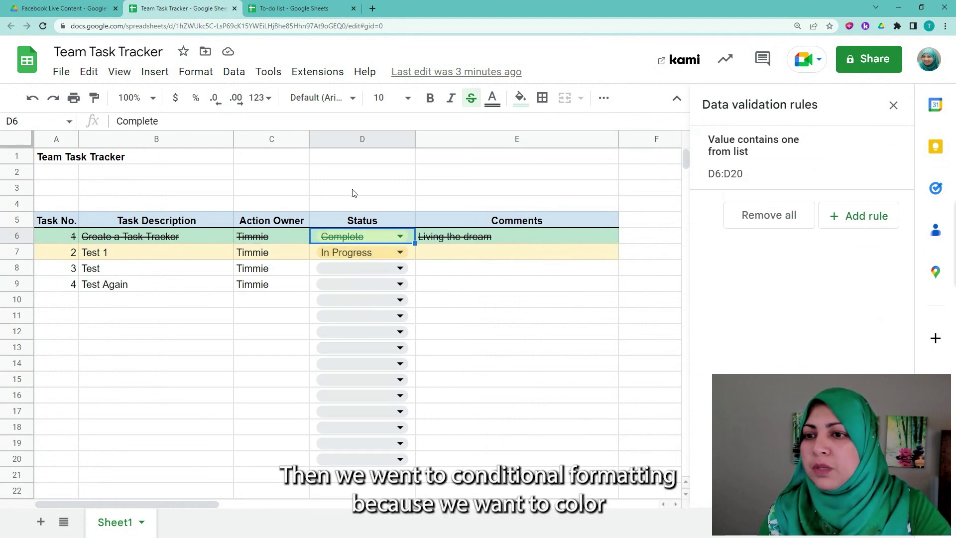
# Step: Set the Status to Not Started in D8, Stuck in D9 and Complete in D10
pyautogui.click(279, 241)
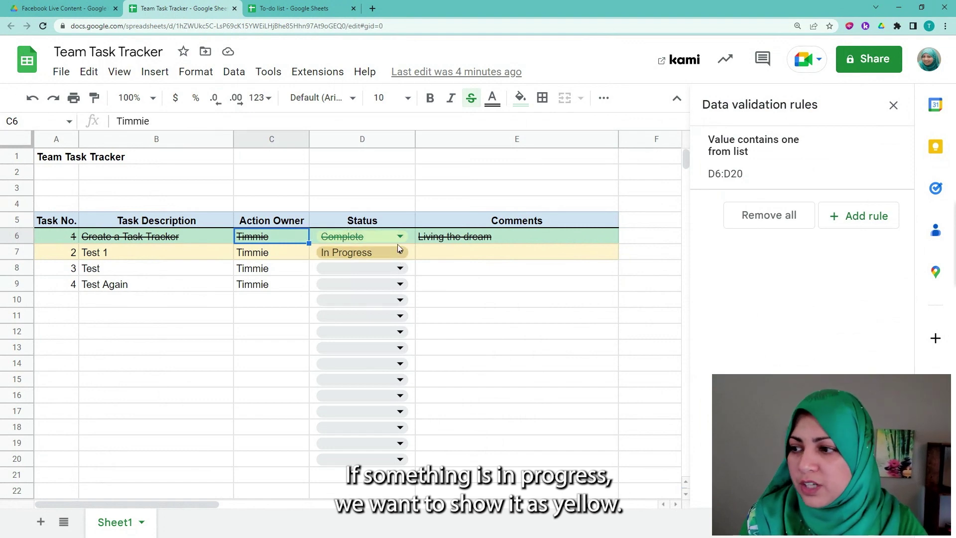
pyautogui.click(401, 269)
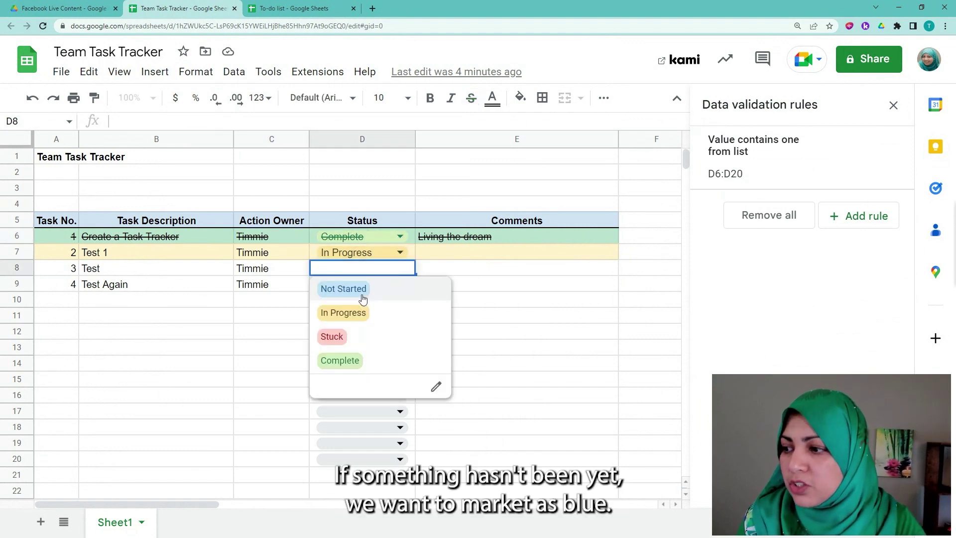
pyautogui.click(342, 290)
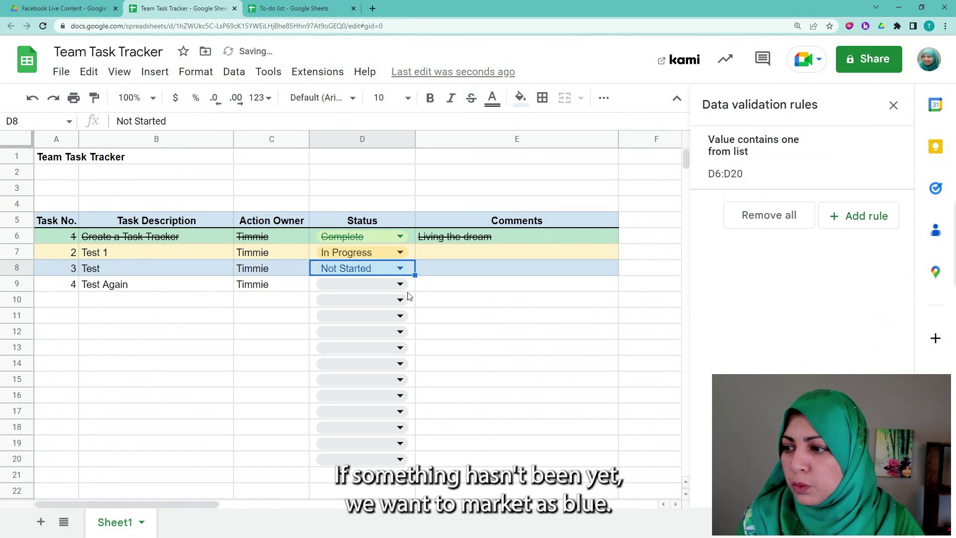
pyautogui.click(379, 284)
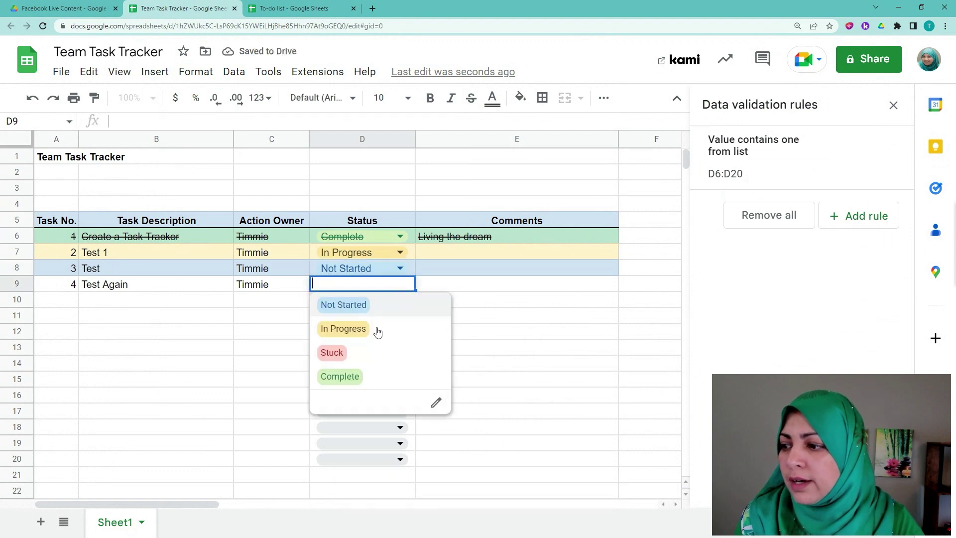
pyautogui.click(350, 357)
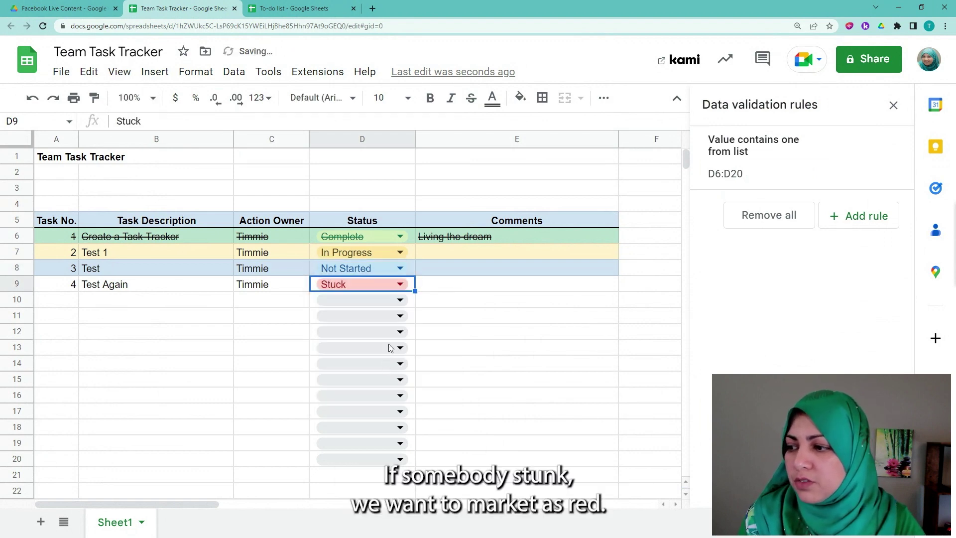
pyautogui.click(400, 300)
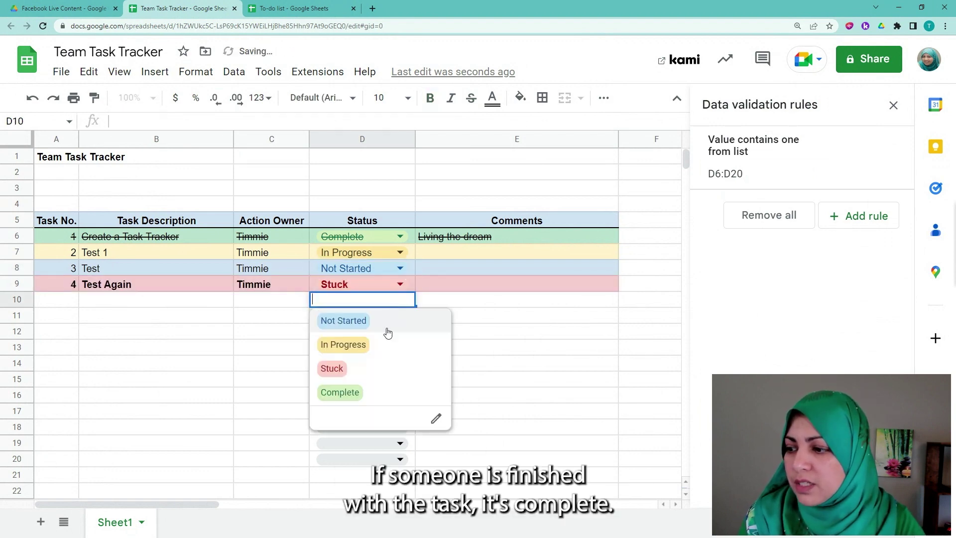
pyautogui.click(361, 395)
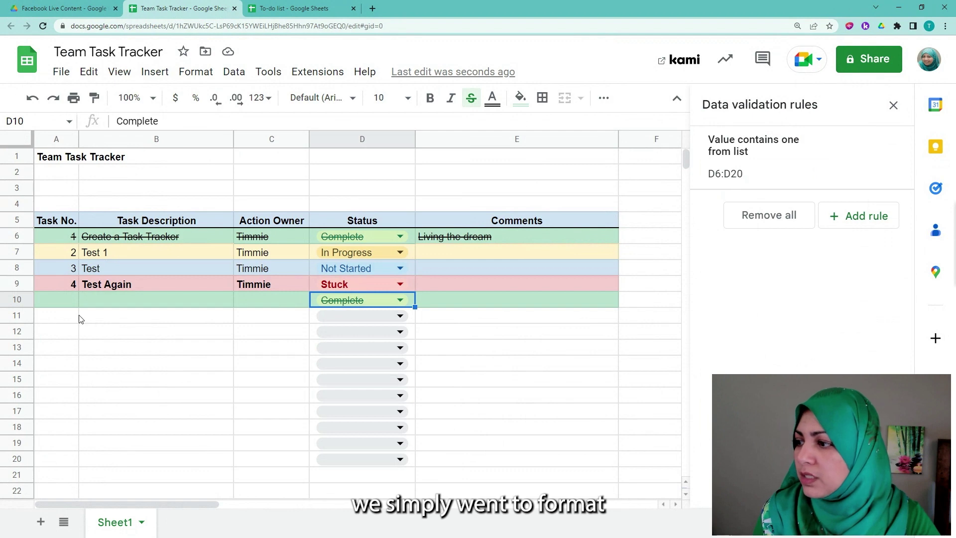
# Step: Add another conditional formatting rule and apply it to the range A6:E20
pyautogui.click(196, 74)
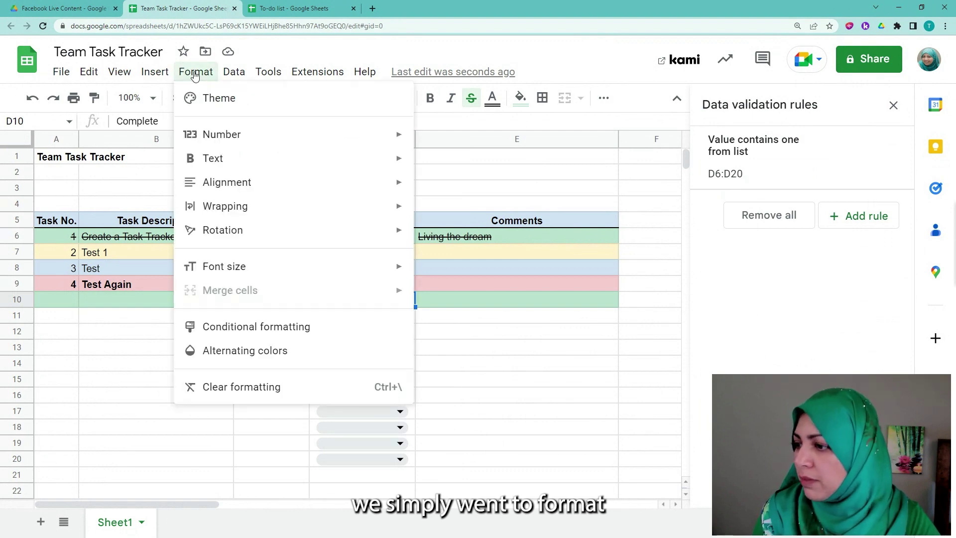
pyautogui.click(241, 336)
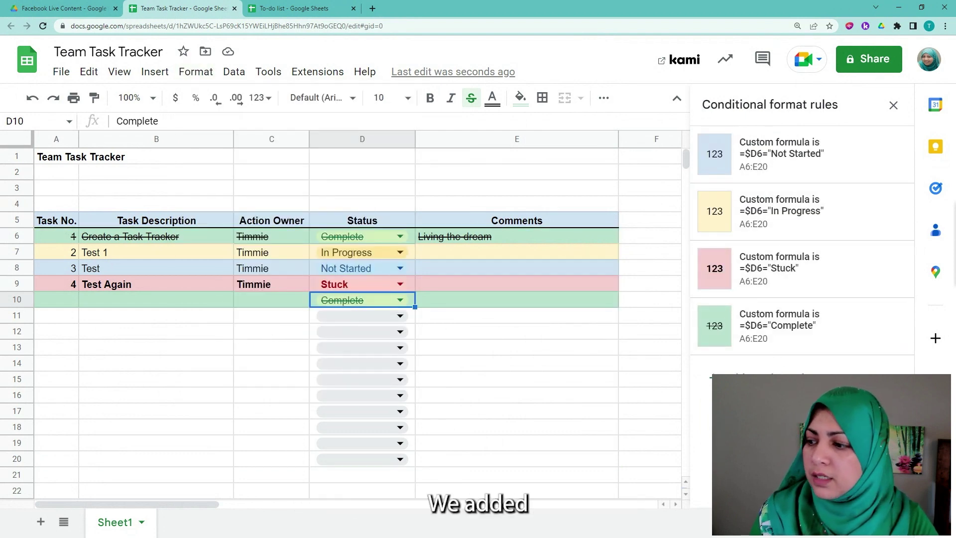
pyautogui.click(780, 361)
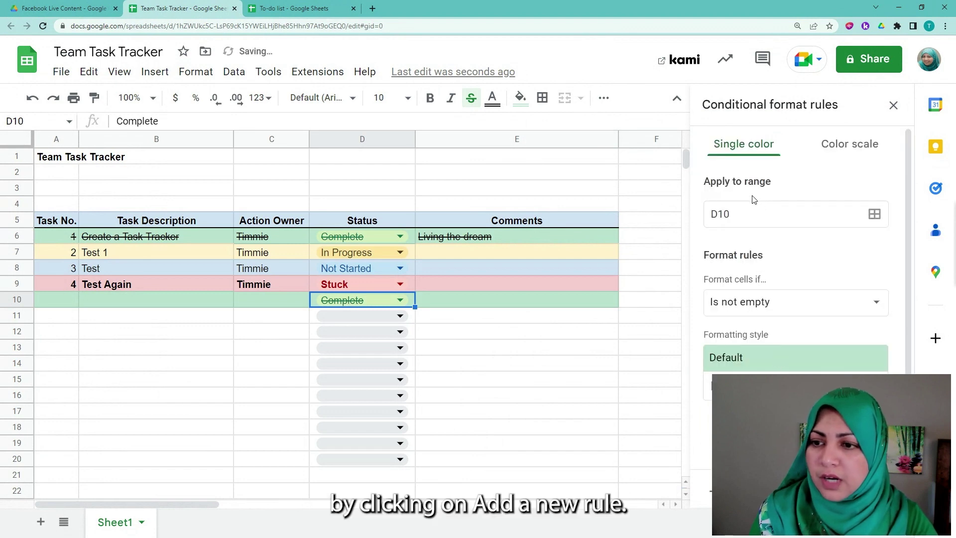
pyautogui.click(732, 215)
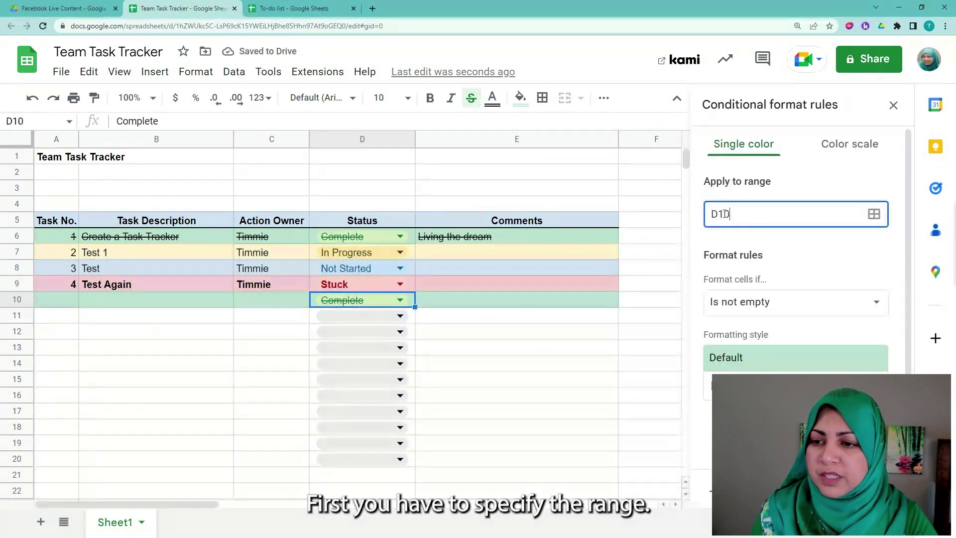
pyautogui.press('BackSpace')
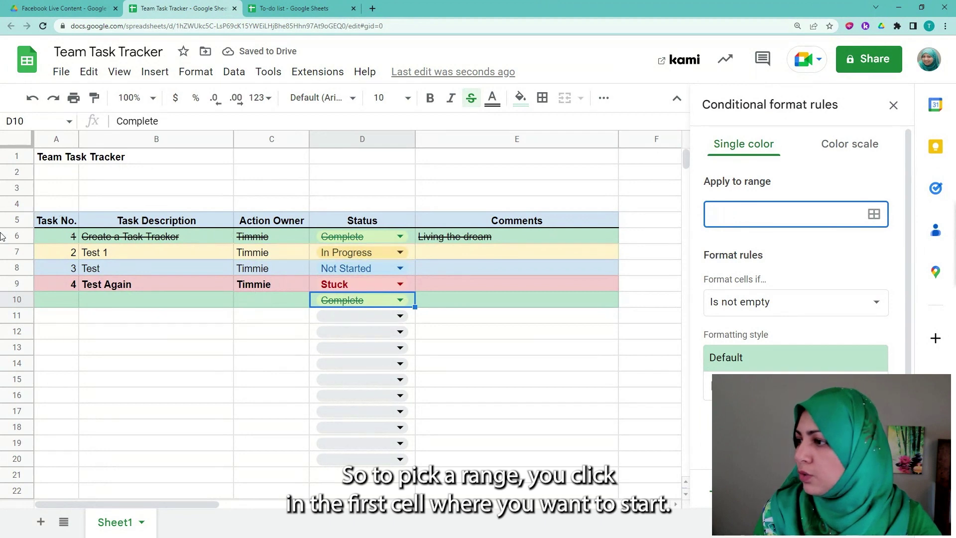
pyautogui.click(55, 237)
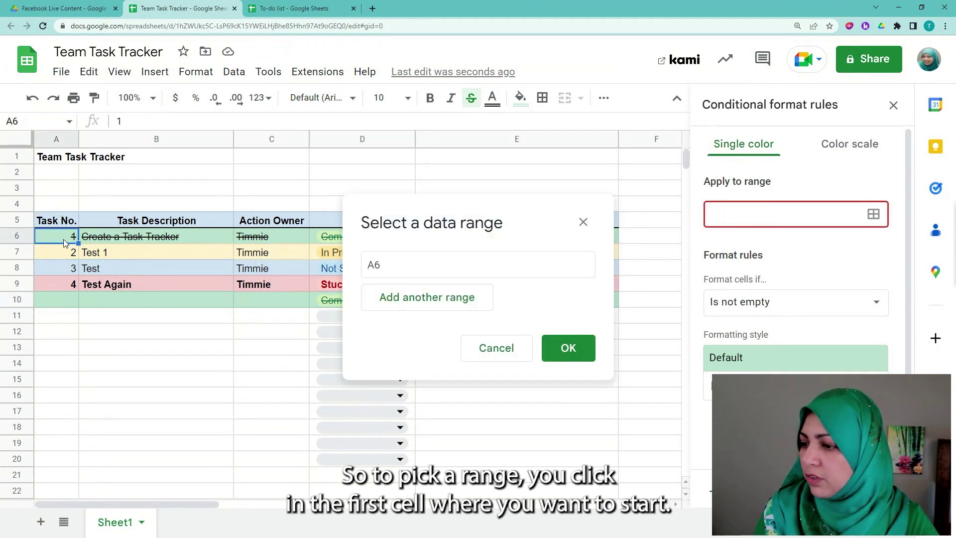
pyautogui.keyDown('shift'); pyautogui.click(472, 463); pyautogui.keyUp('shift')
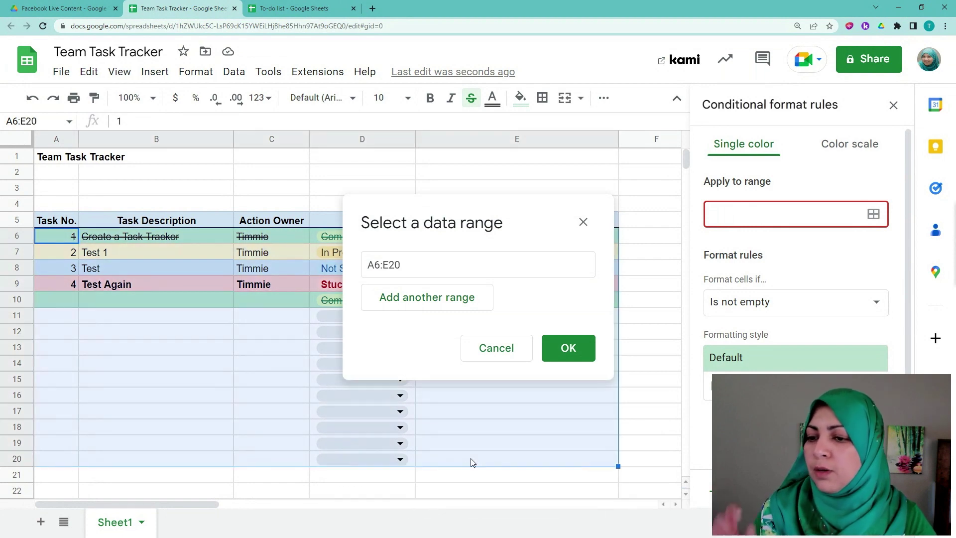
pyautogui.click(562, 348)
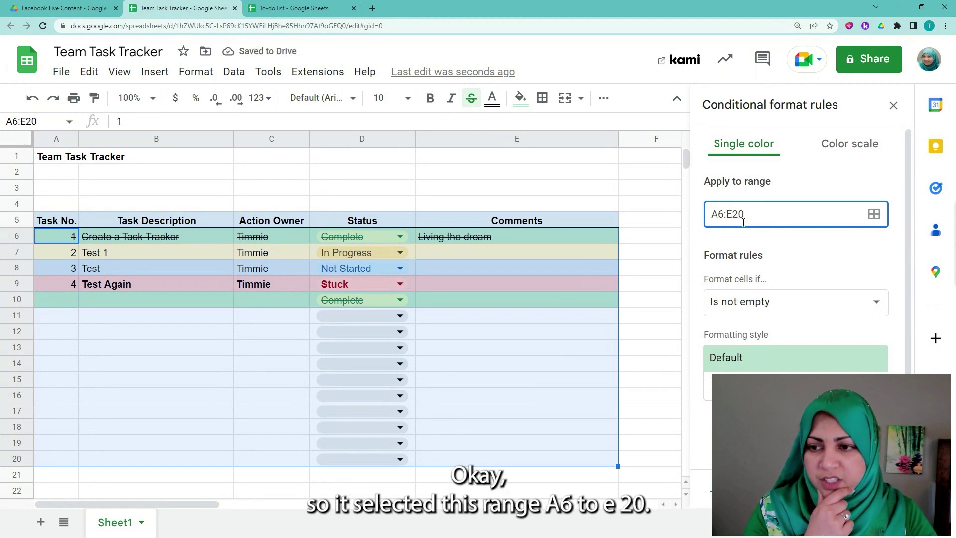
# Step: Make the new rule's condition the custom formula =$D6="Not Started"
pyautogui.click(876, 308)
pyautogui.scroll(-5, 787, 318)
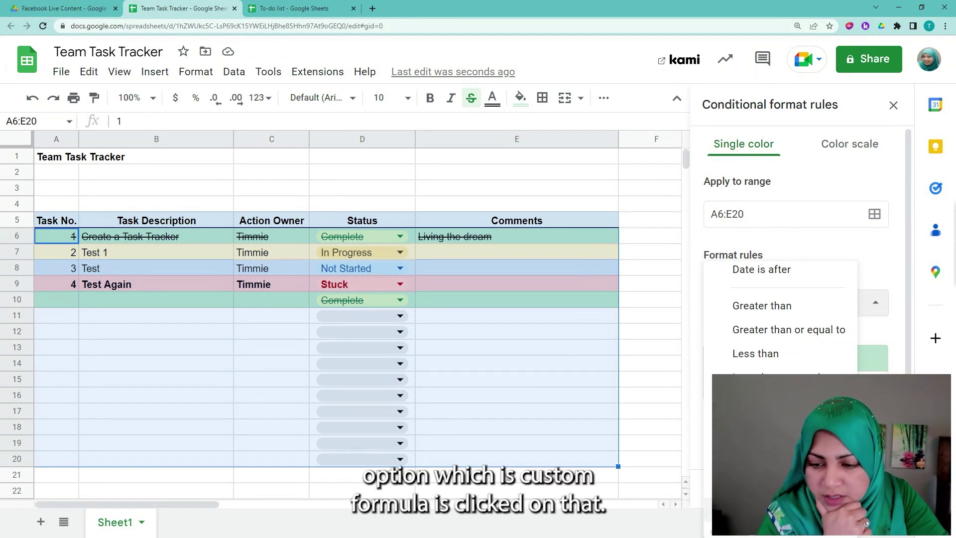
pyautogui.click(767, 510)
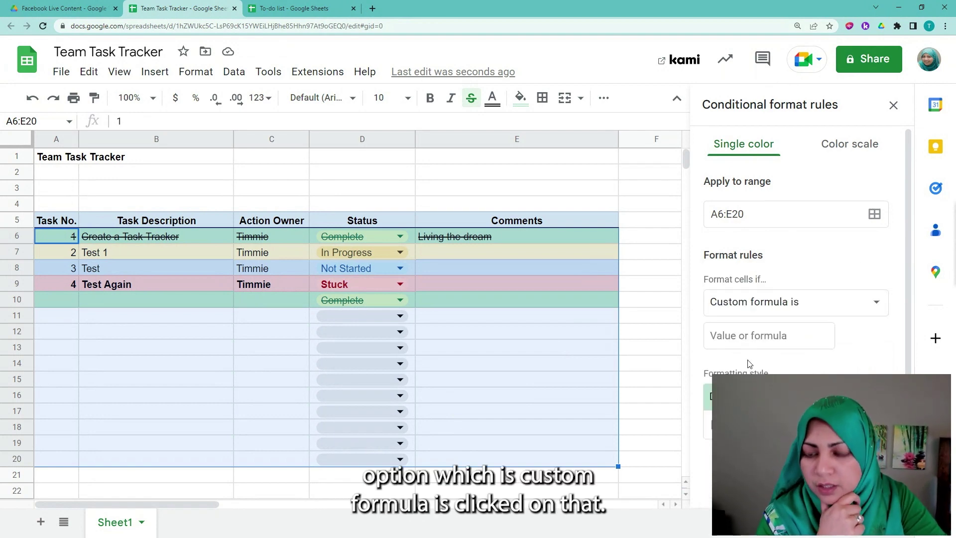
pyautogui.click(753, 337)
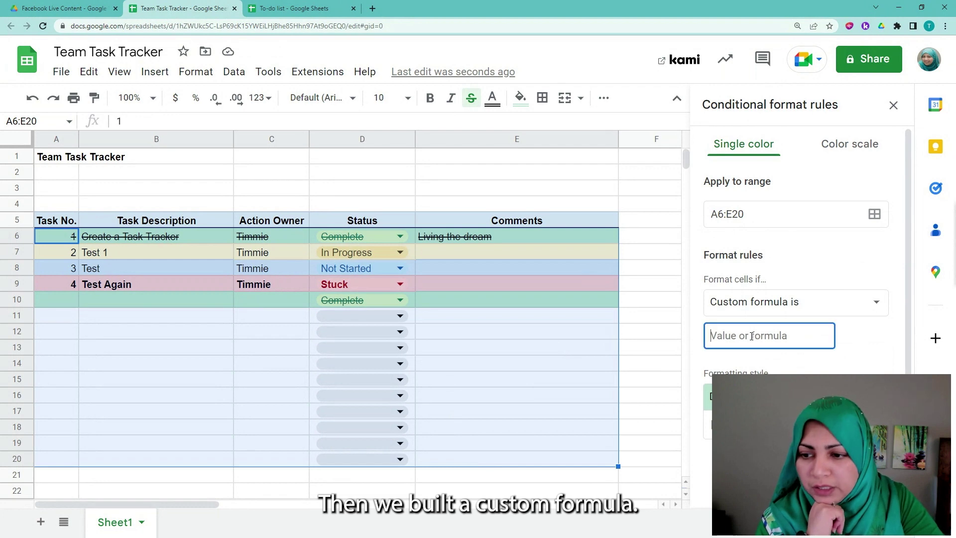
pyautogui.write('=$D')
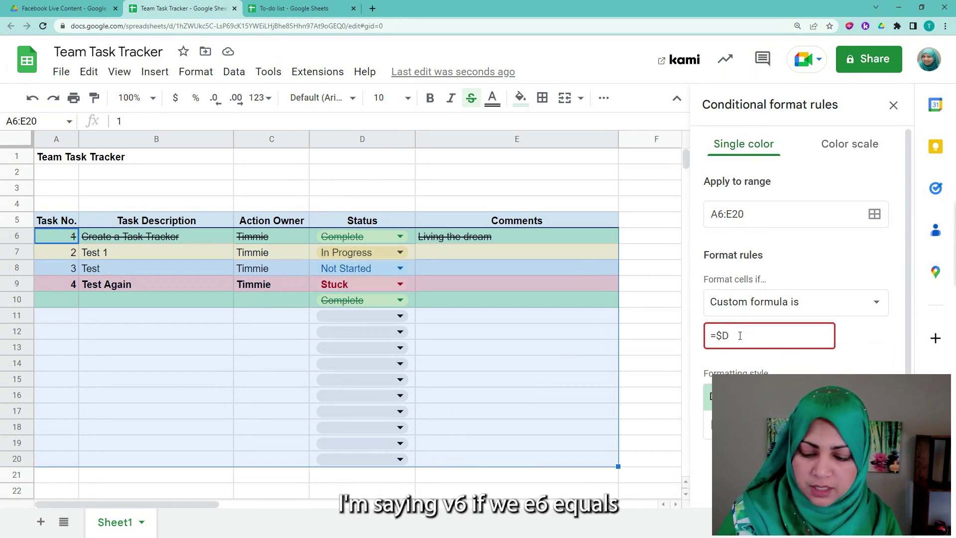
pyautogui.write('6=')
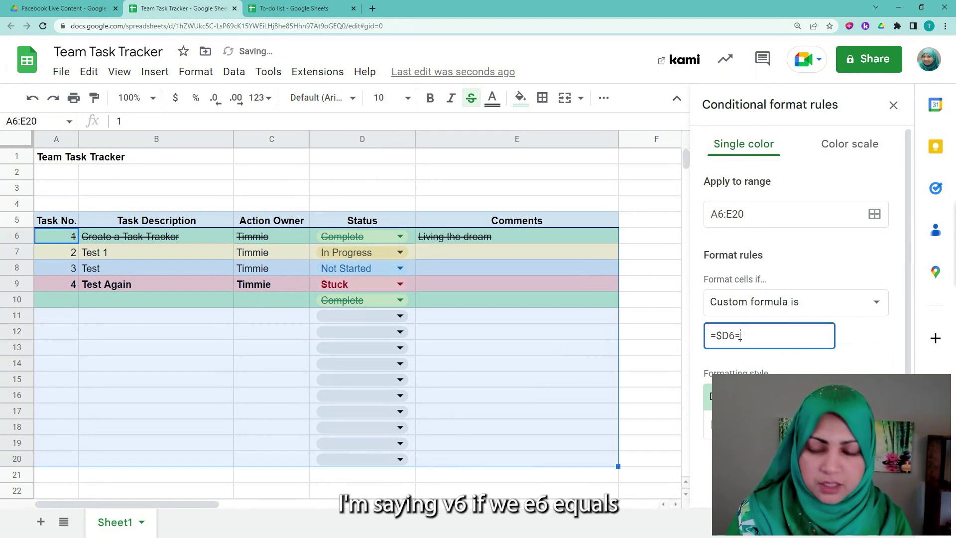
pyautogui.write('"Not Started')
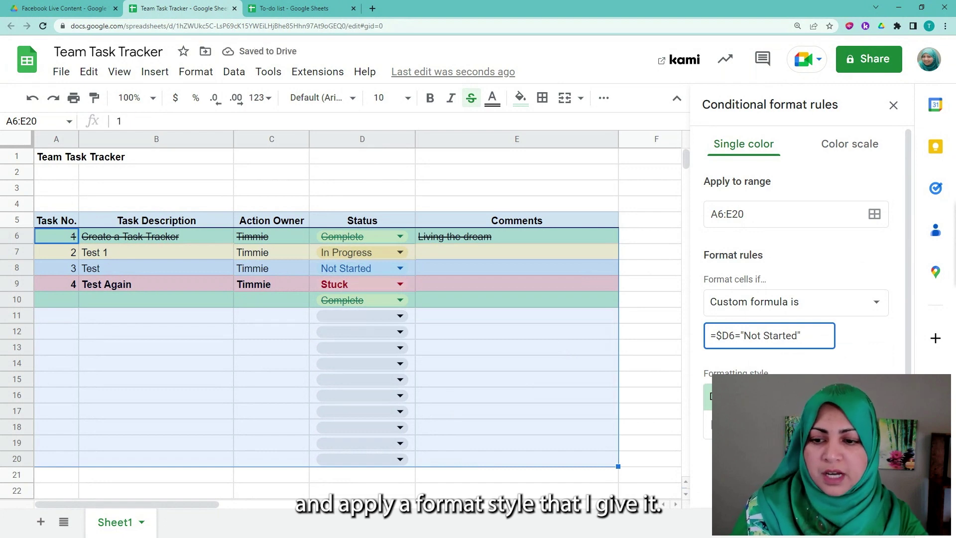
# Step: Give the new Not Started rule a purple fill with white text, and save the rule
pyautogui.click(837, 425)
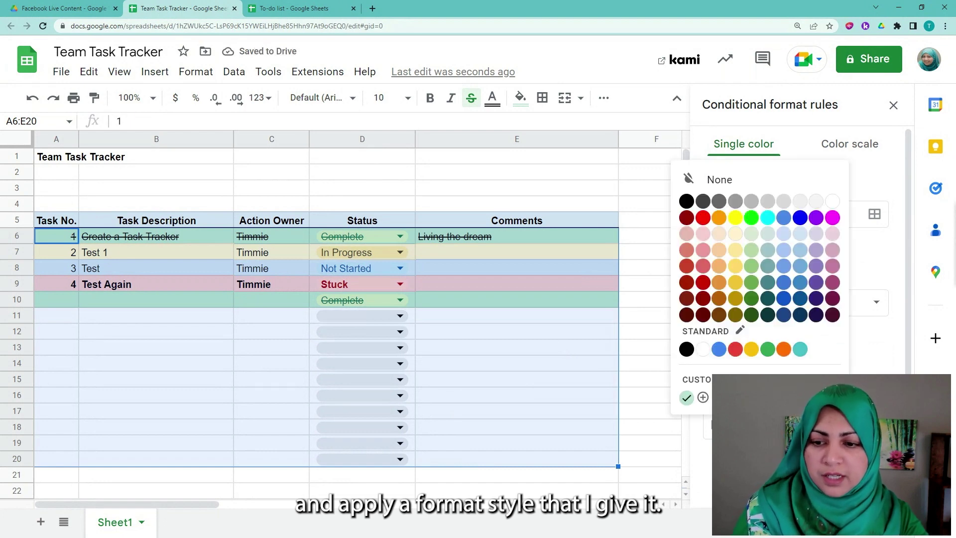
pyautogui.click(816, 282)
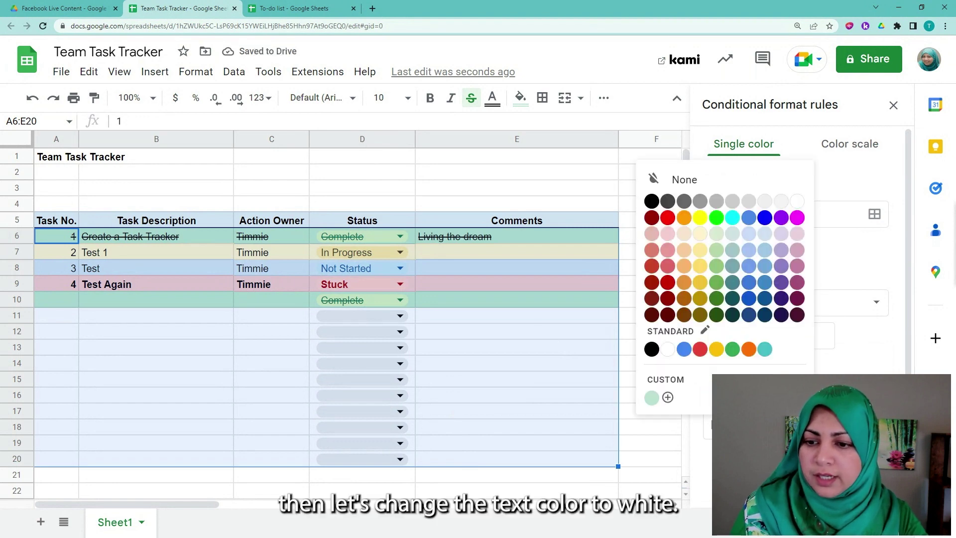
pyautogui.click(820, 425)
pyautogui.click(796, 204)
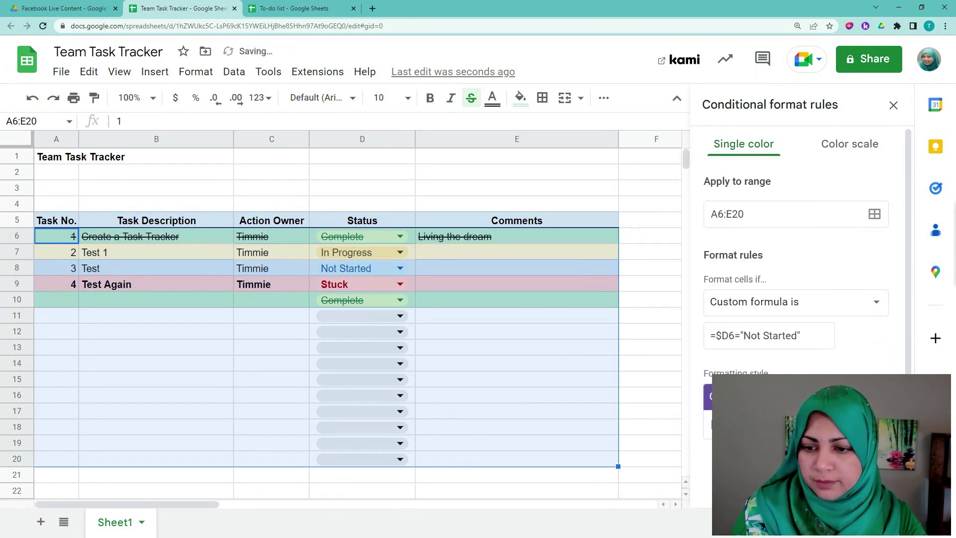
pyautogui.click(865, 464)
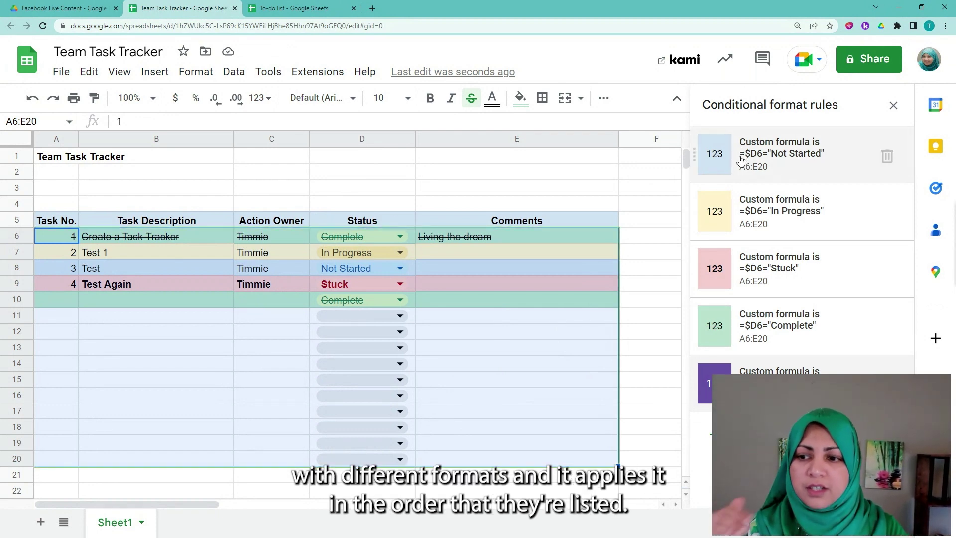
# Step: Move the purple Not Started rule to first place in the conditional format rules, above the light blue one
pyautogui.click(696, 380)
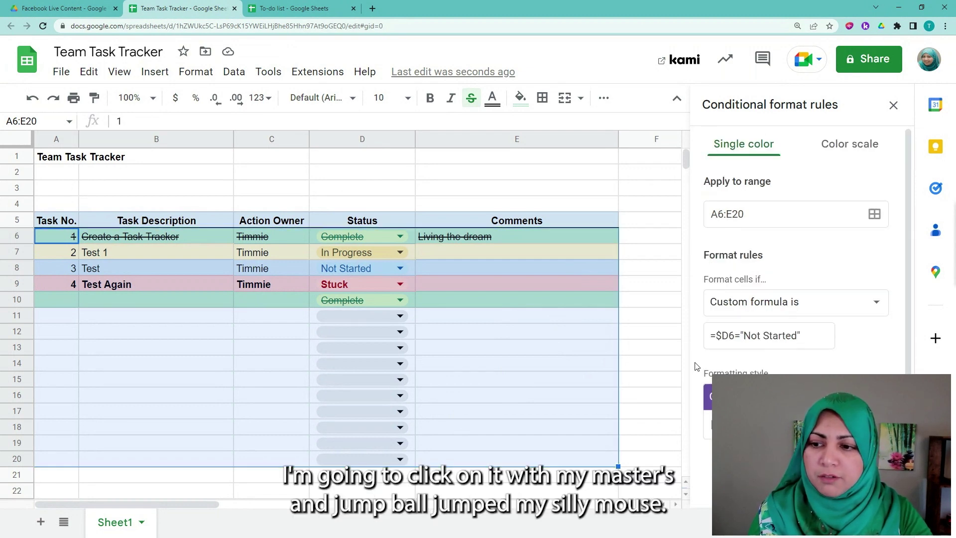
pyautogui.click(893, 106)
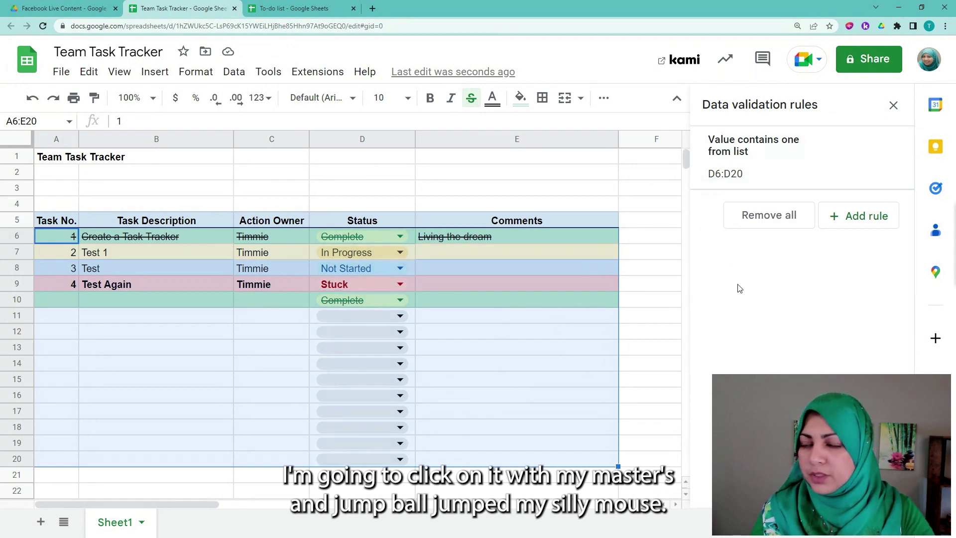
pyautogui.click(195, 71)
pyautogui.click(232, 330)
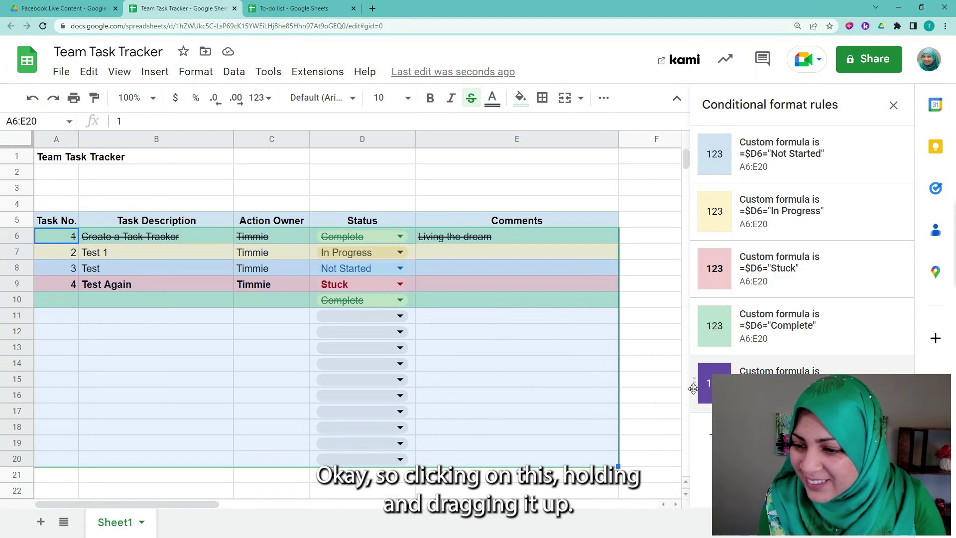
pyautogui.moveTo(694, 389); pyautogui.dragTo(697, 181)
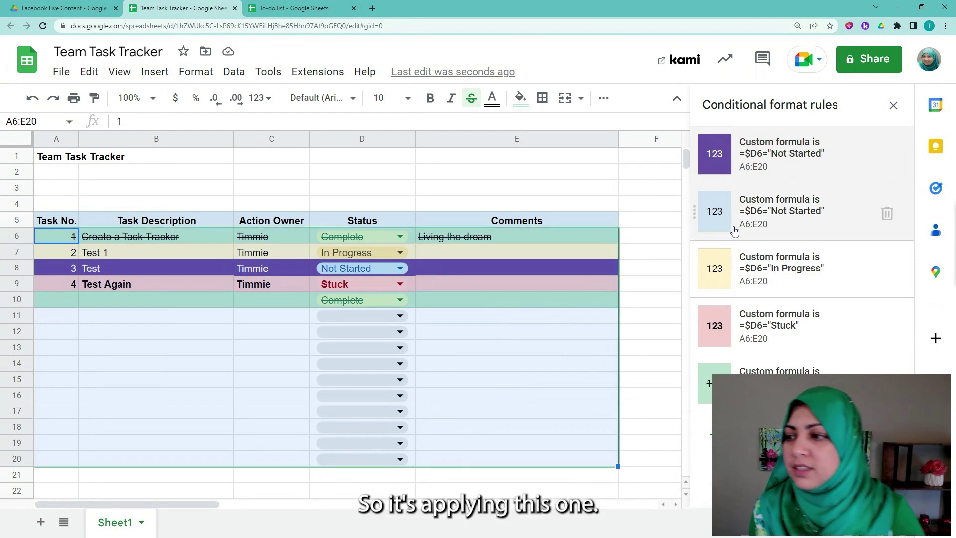
pyautogui.click(474, 176)
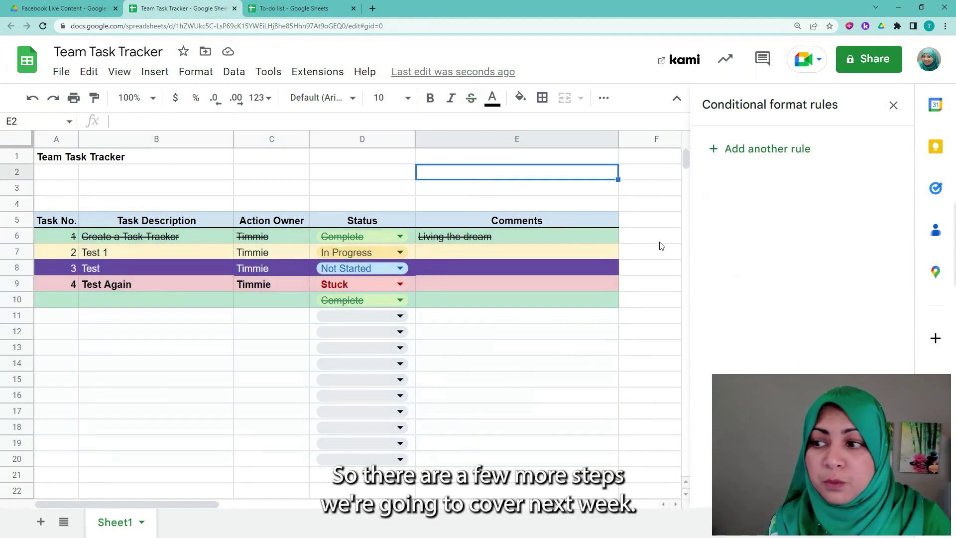